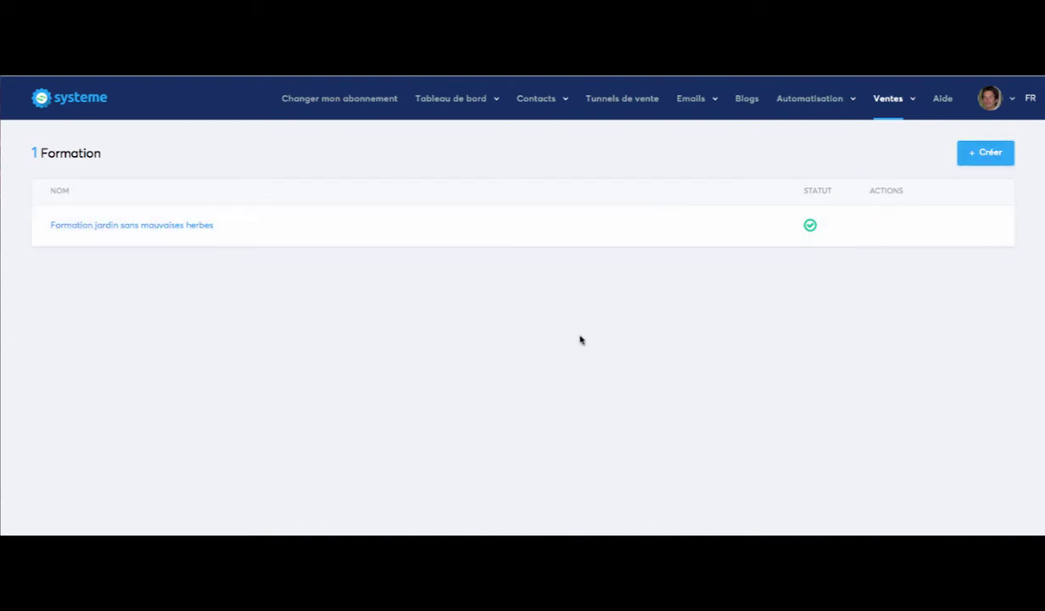
- Open the form for a new course and look over its name, path, colour, image and code fields
left_click(989, 154)
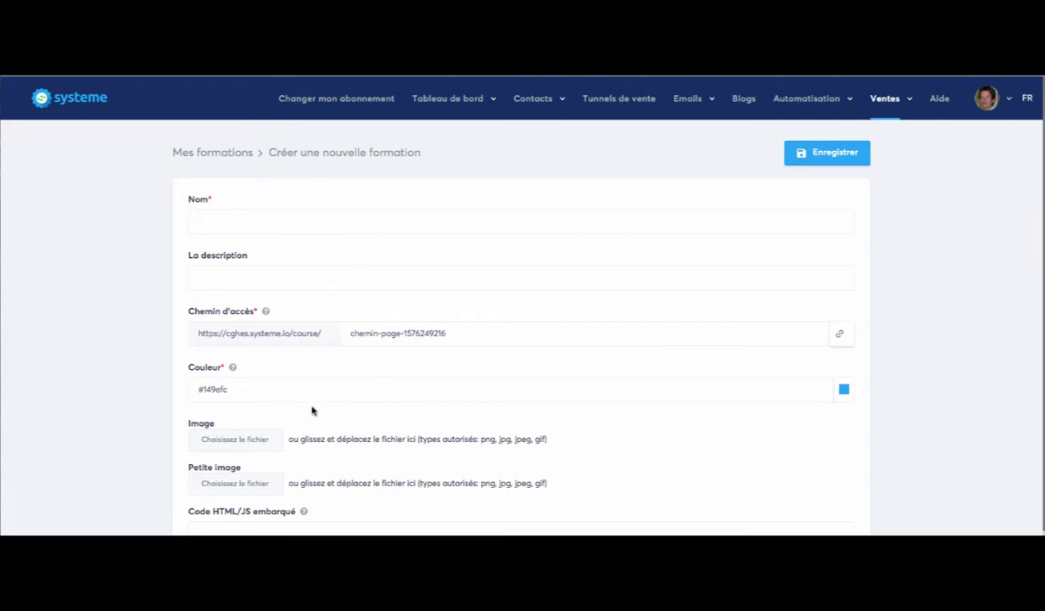
scroll(297, 499, "down", 1)
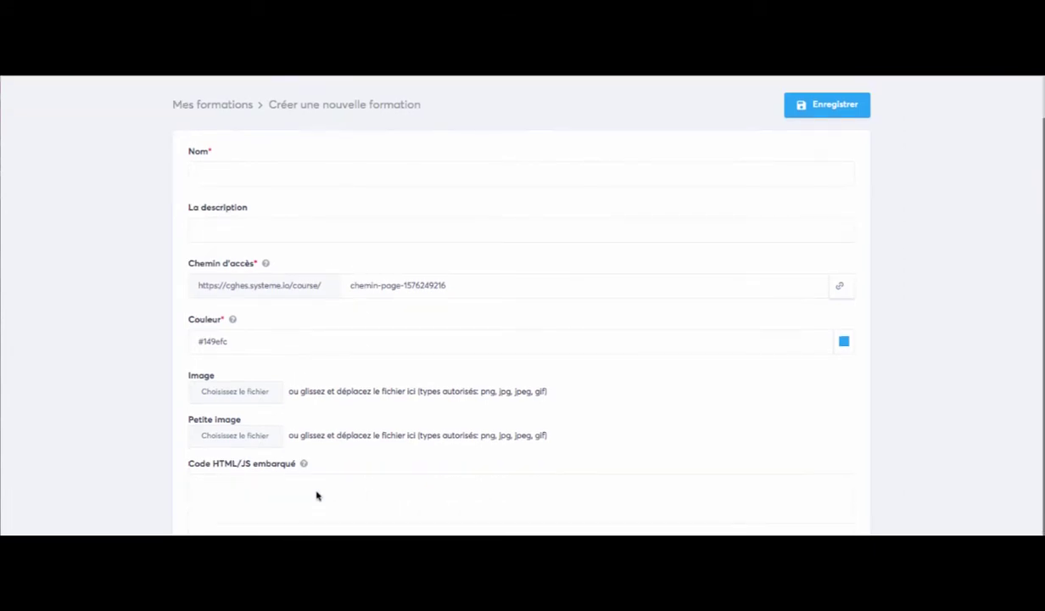
scroll(318, 490, "down", 1)
scroll(389, 458, "up", 2)
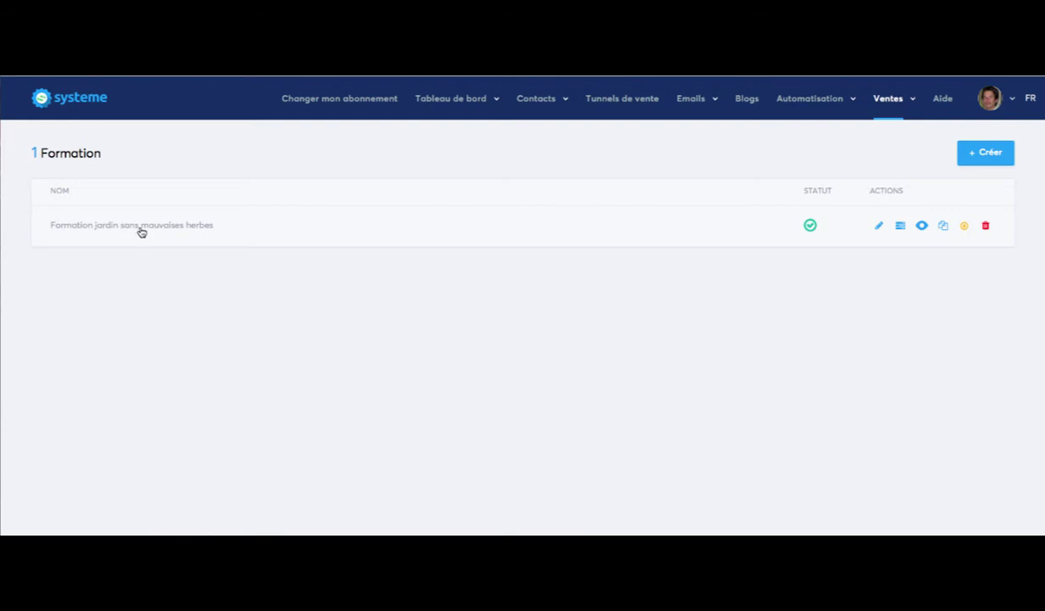
- Open the course "Formation jardin sans mauvaises herbes" and save Module 1's settings as they are
left_click(197, 226)
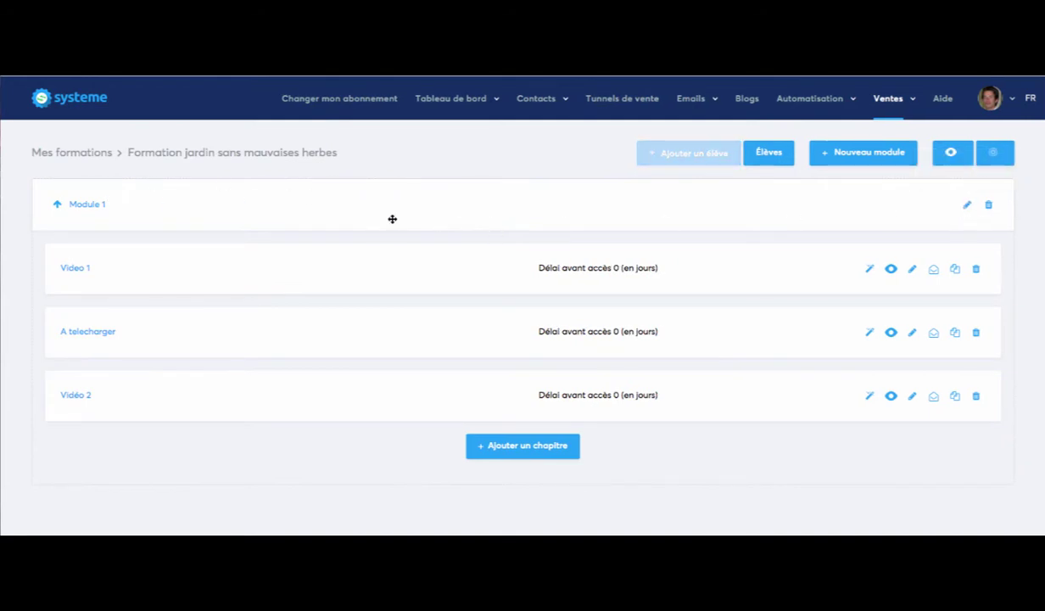
left_click(266, 210)
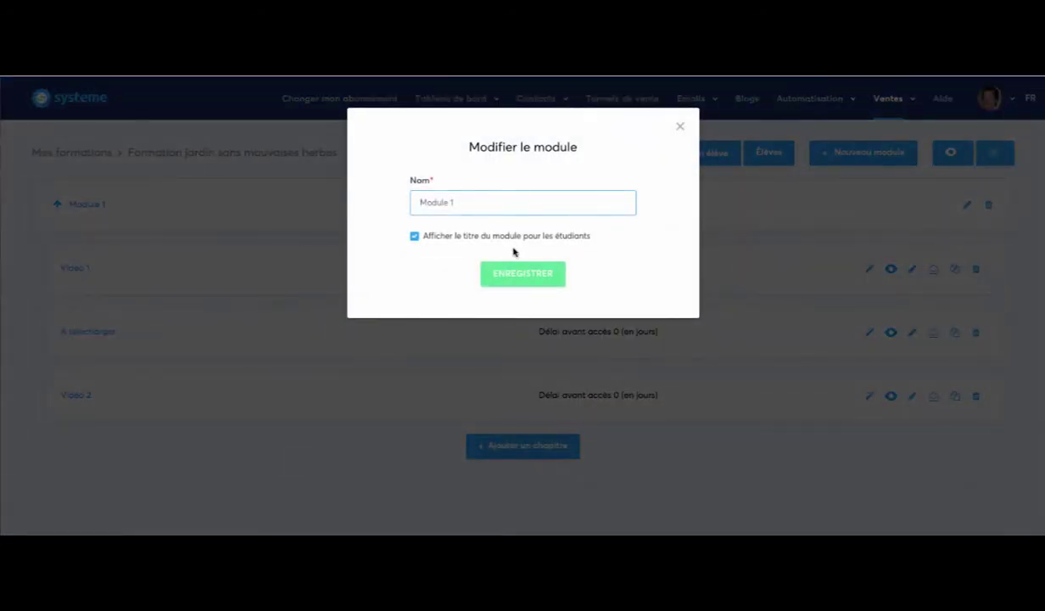
left_click(524, 276)
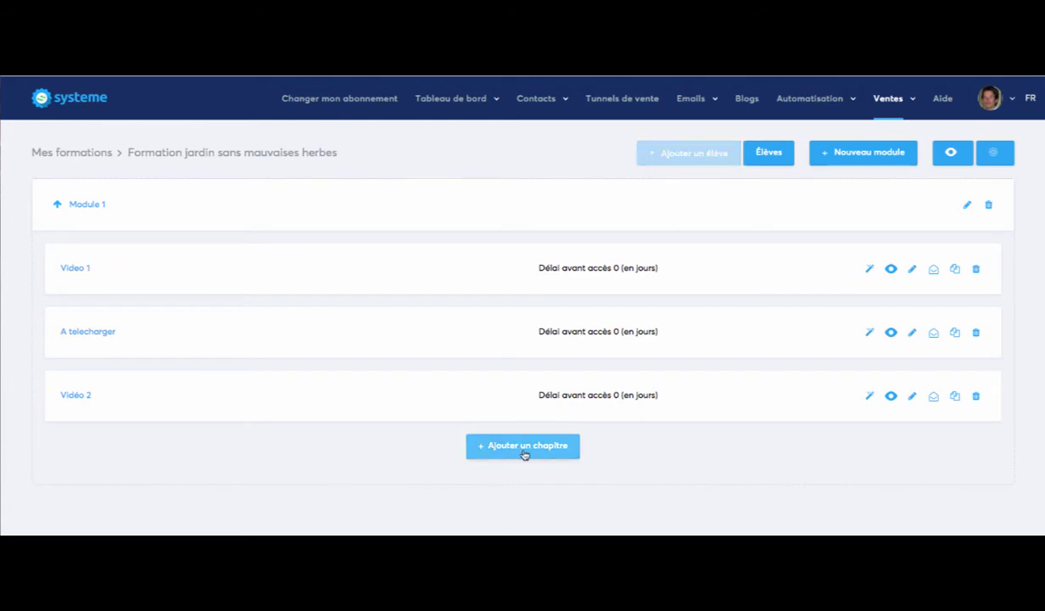
- Add a chapter named "Vidéo 3" with the page type Video to Module 1
left_click(492, 448)
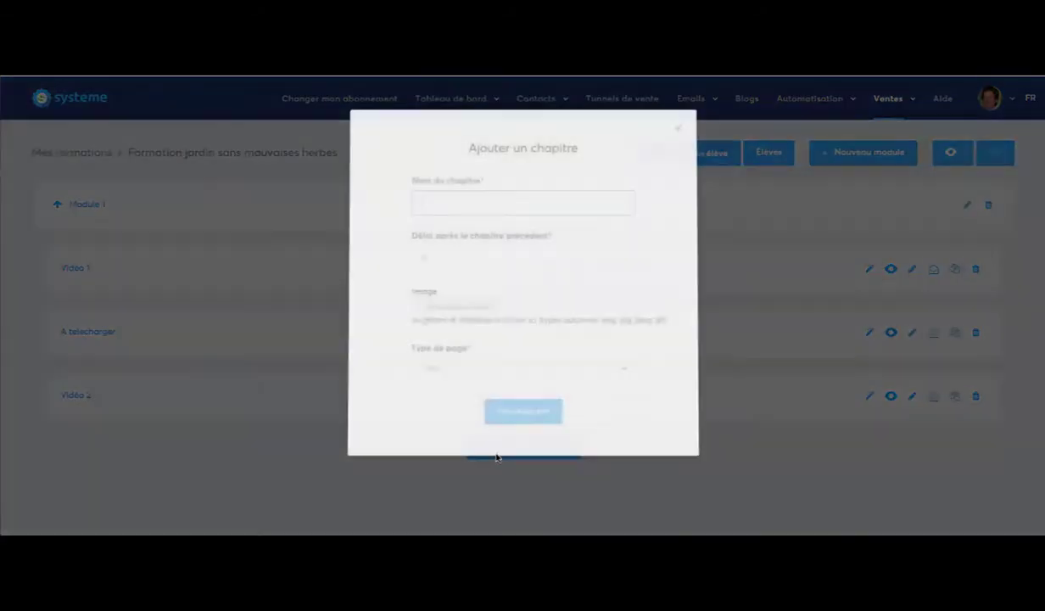
left_click(452, 201)
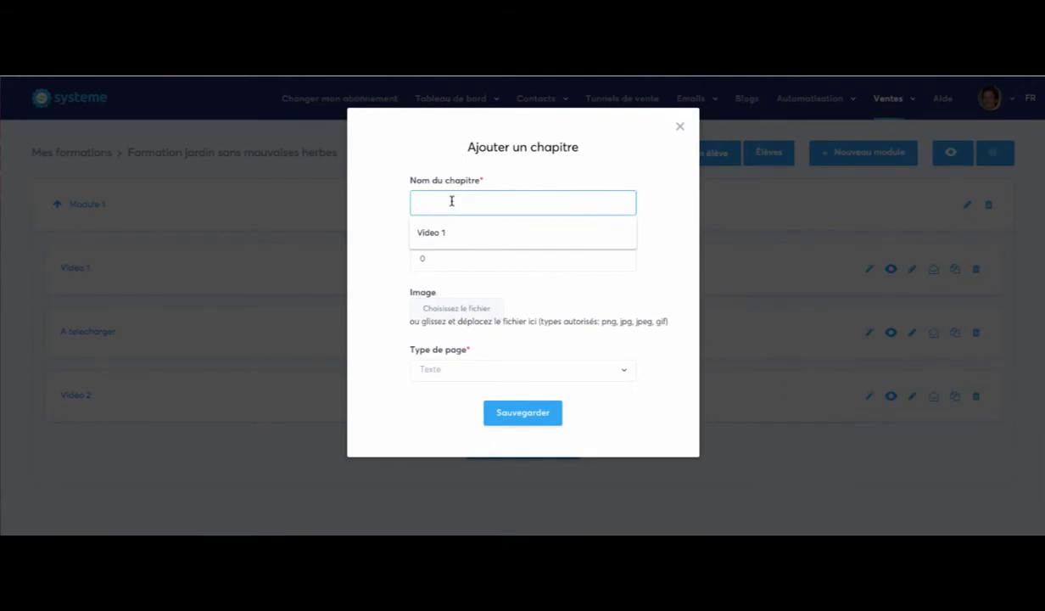
type("Vidéo 3")
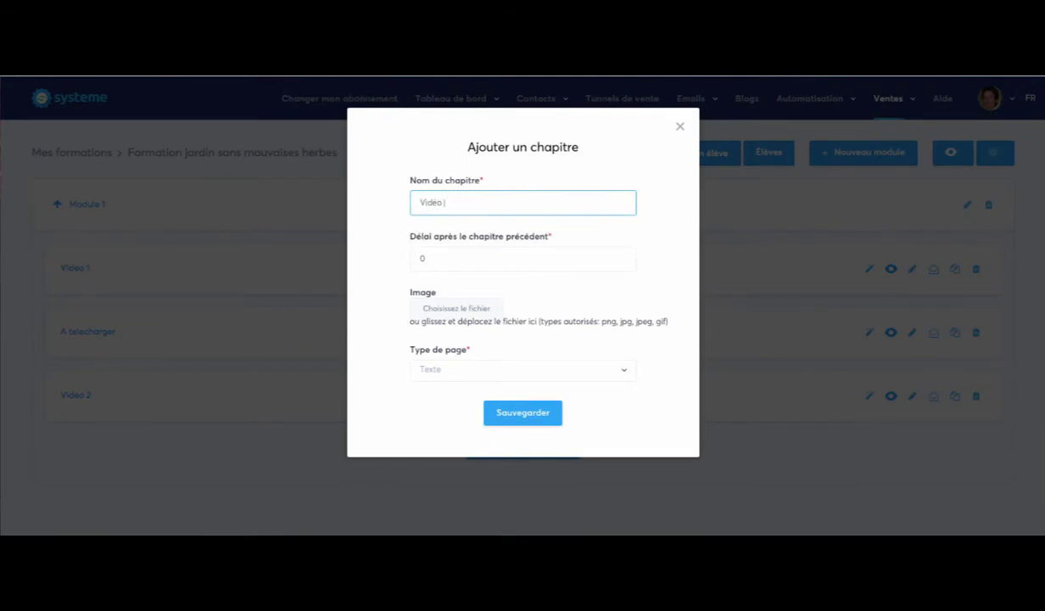
left_click(472, 370)
left_click(475, 374)
left_click(476, 374)
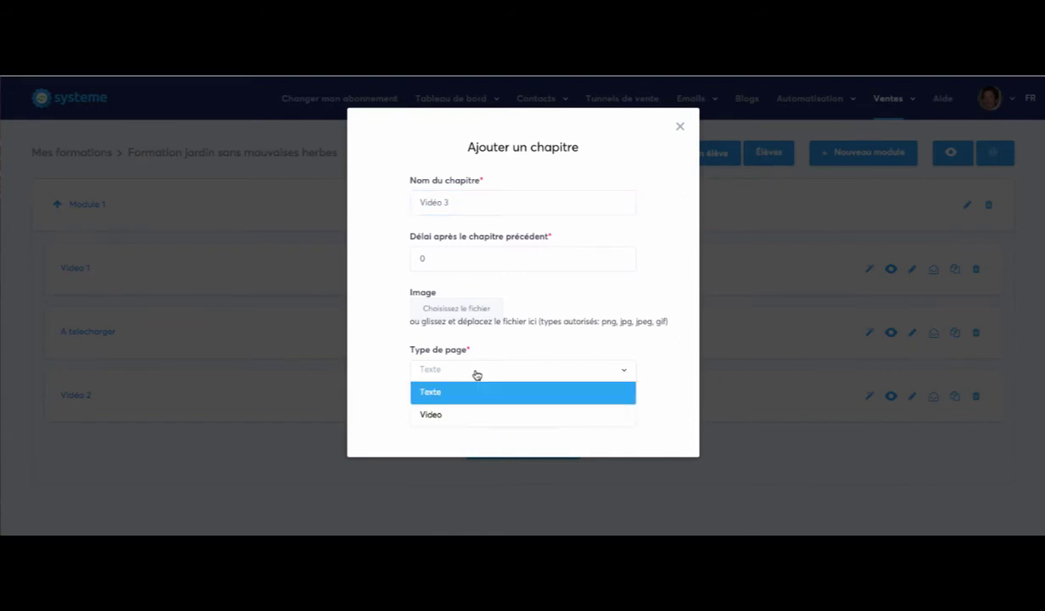
left_click(482, 415)
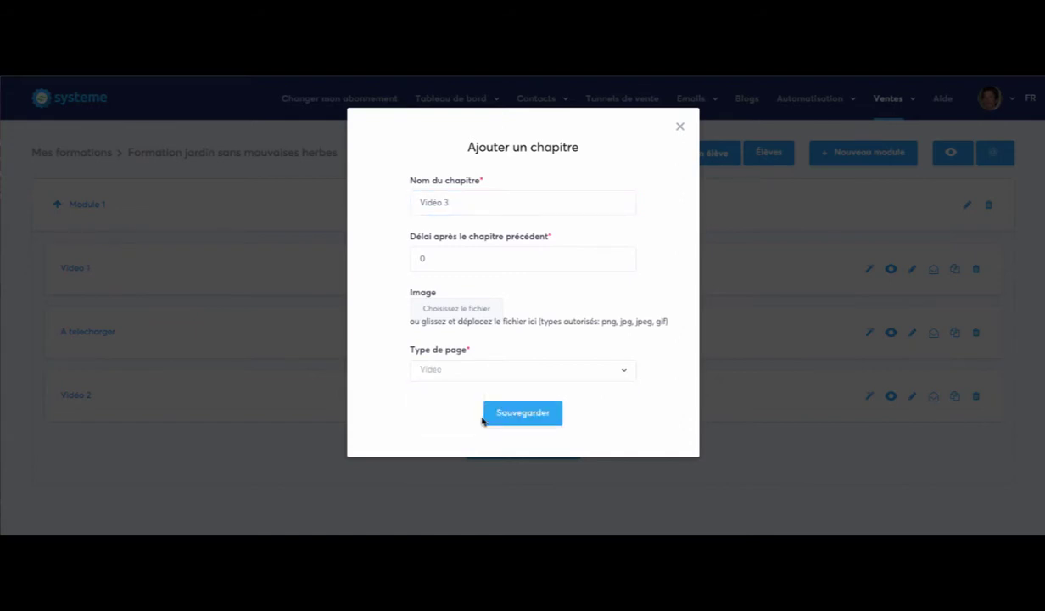
left_click(454, 309)
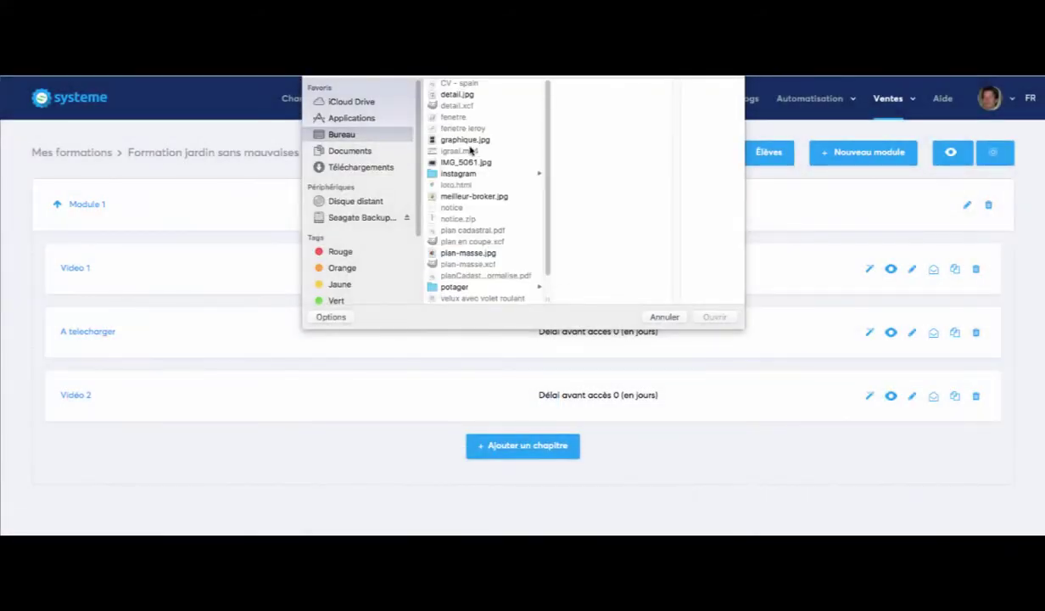
double_click(463, 140)
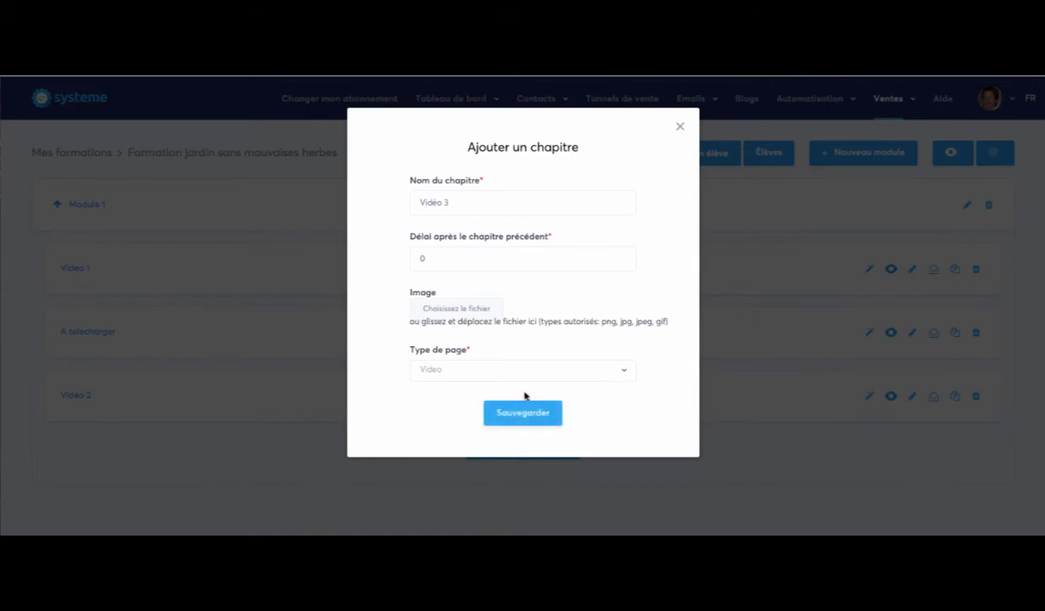
left_click(542, 412)
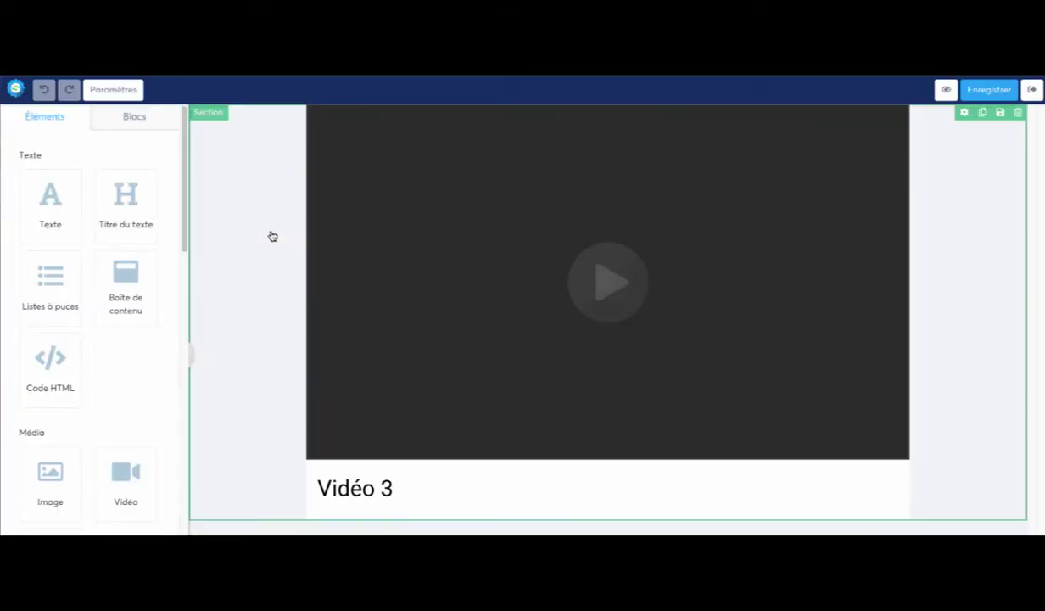
- Move the page heading above the video and extend its text to "Vidéo 3 : jardin bio..."
left_click(410, 494)
left_click_drag(404, 34, 410, 115)
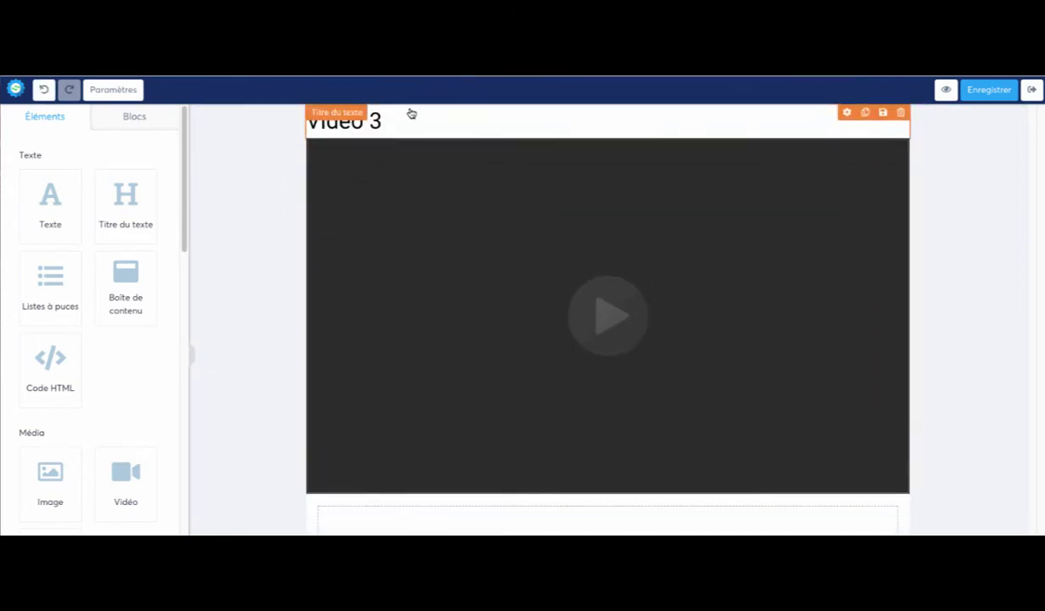
left_click(377, 126)
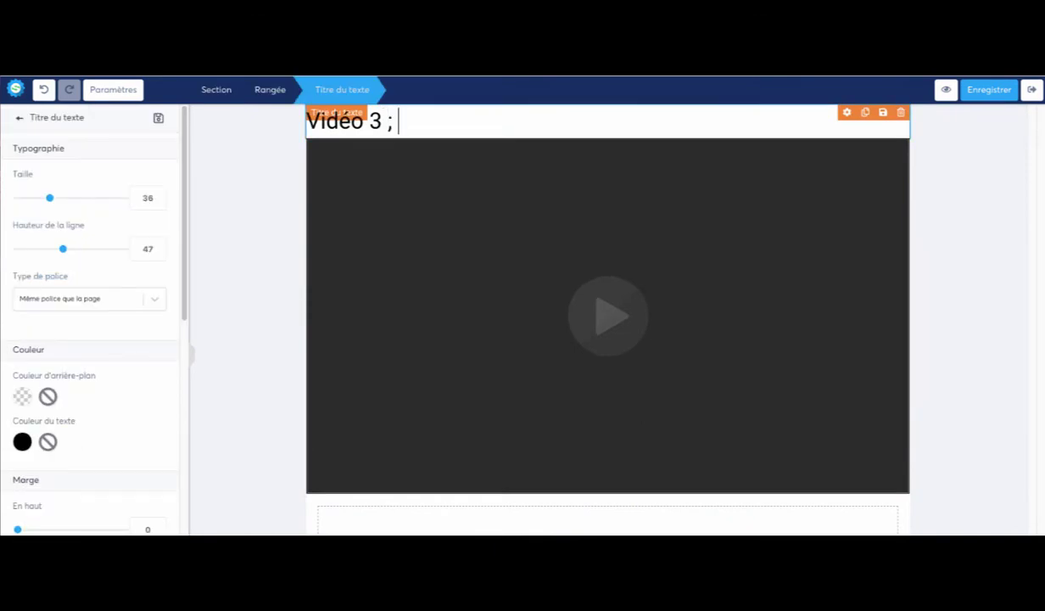
type(": jardin bio...")
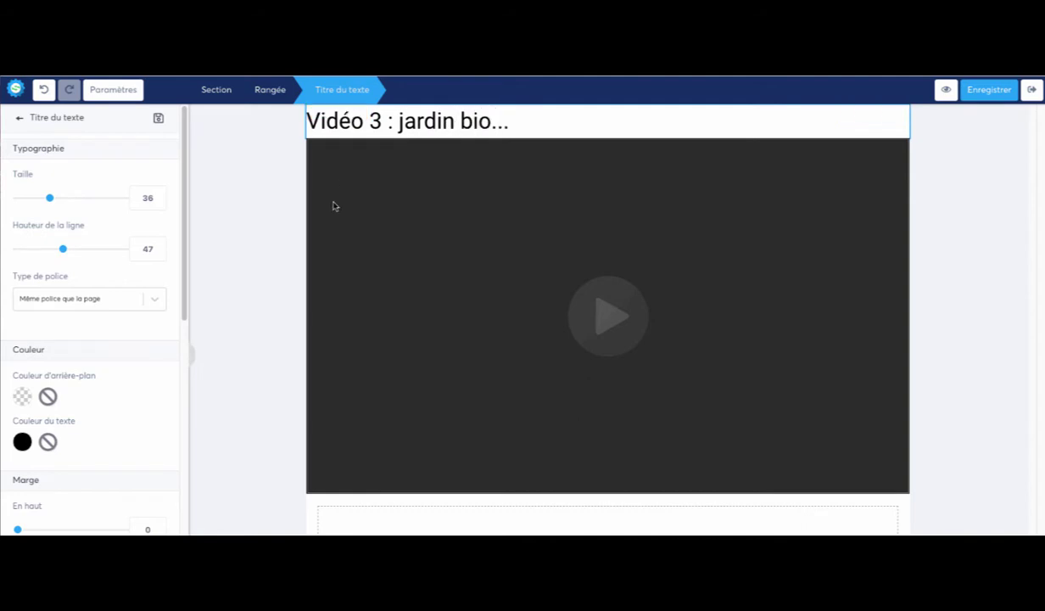
- Open the settings of the video element under the heading, keeping Youtube as the video type
left_click(624, 315)
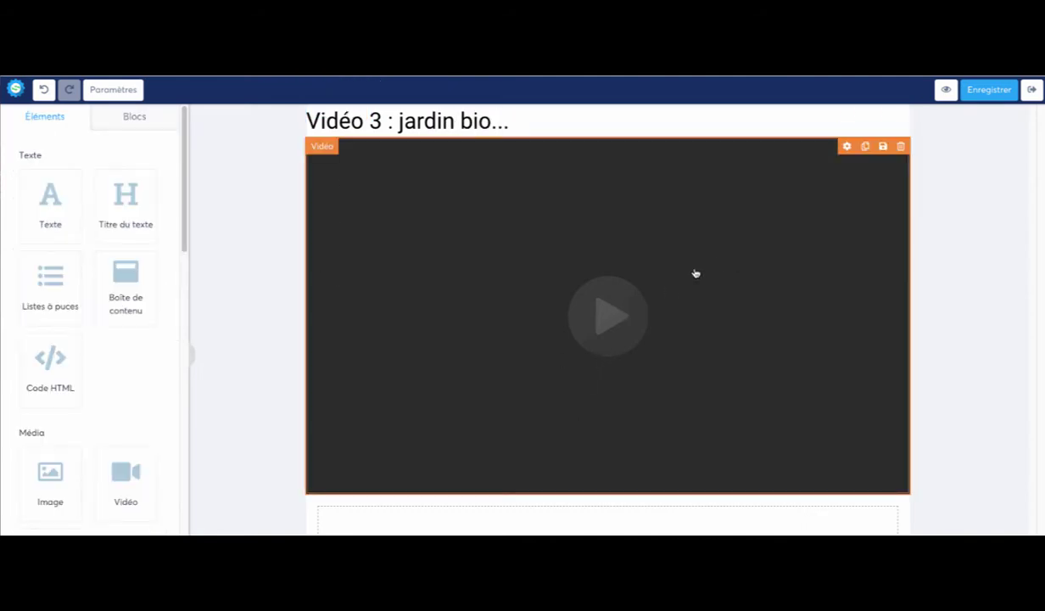
left_click(848, 147)
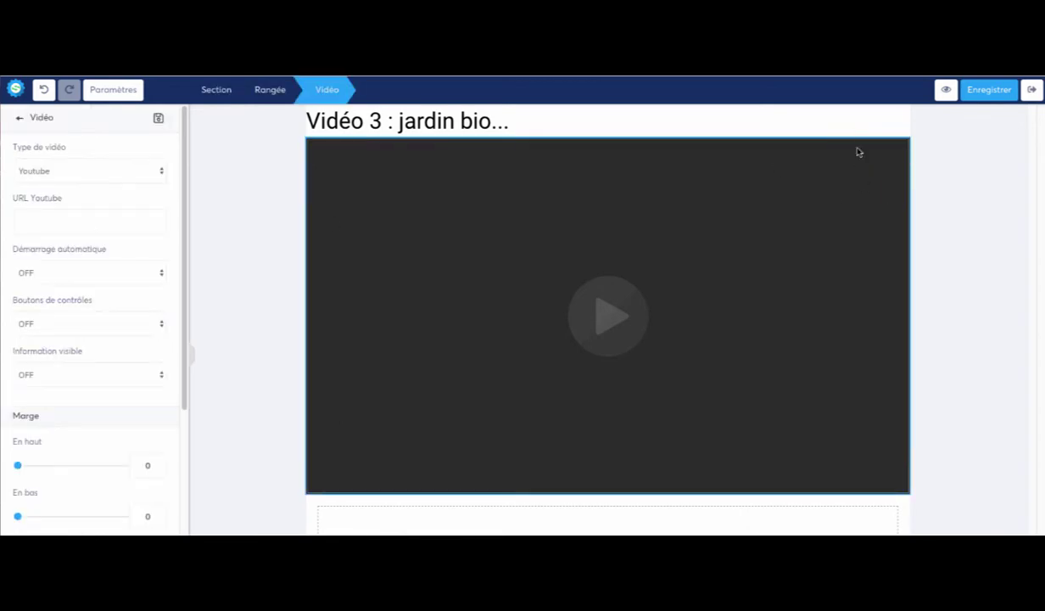
left_click(859, 152)
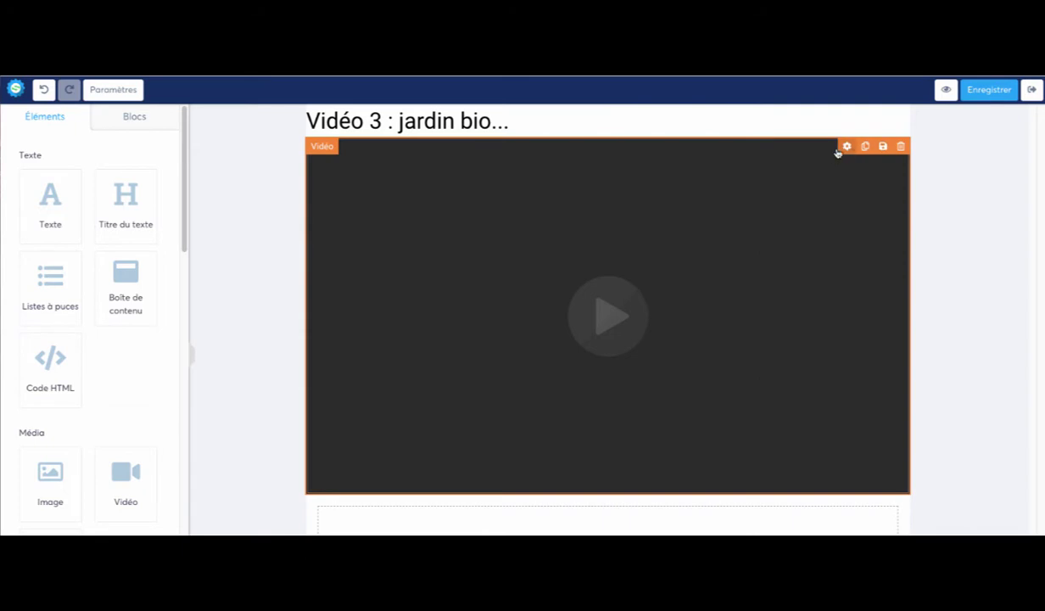
left_click(847, 147)
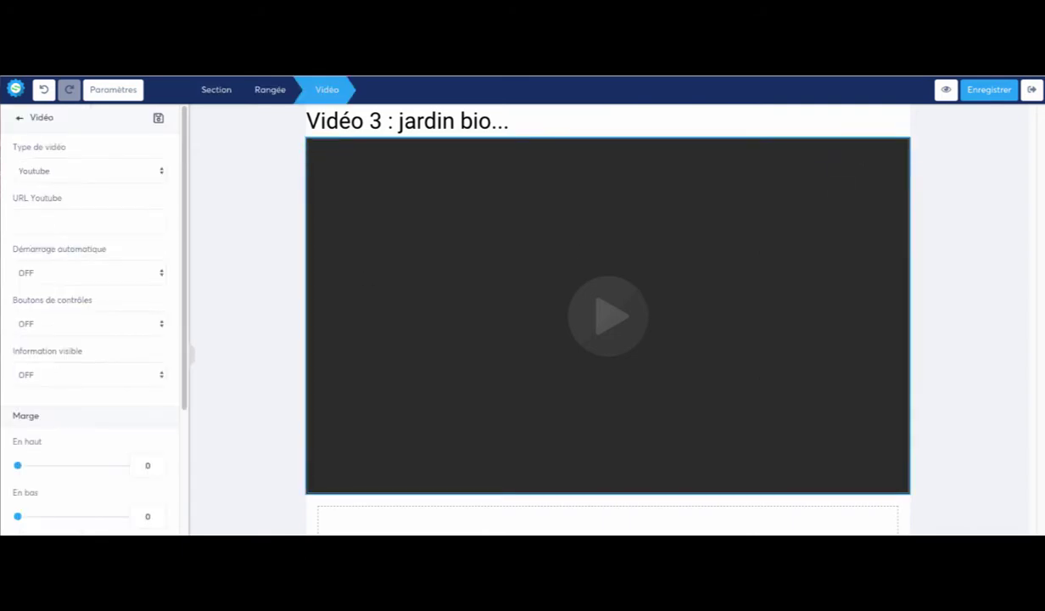
left_click(160, 171)
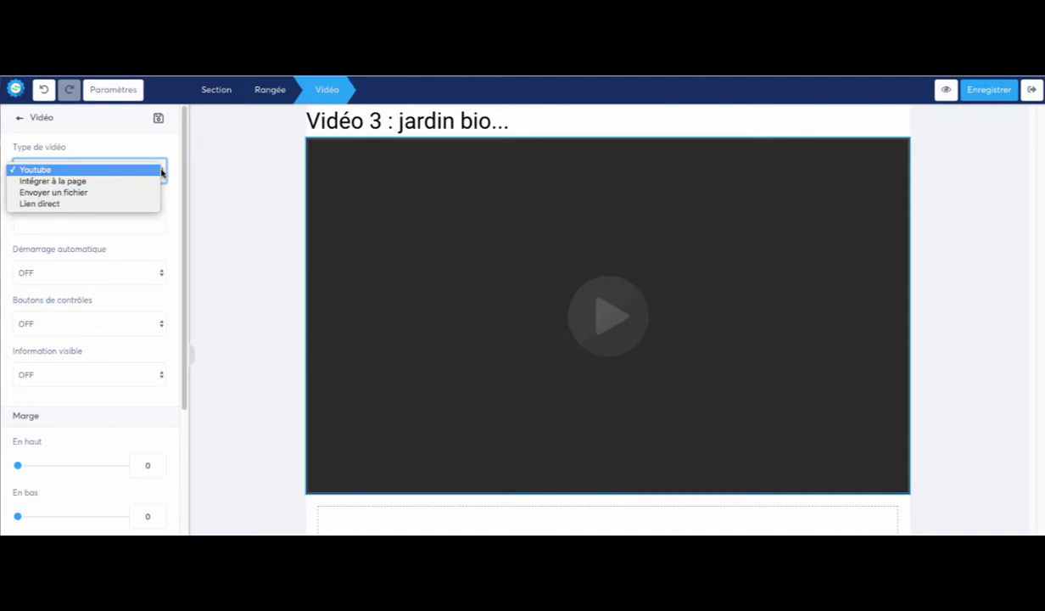
left_click(170, 172)
left_click(145, 227)
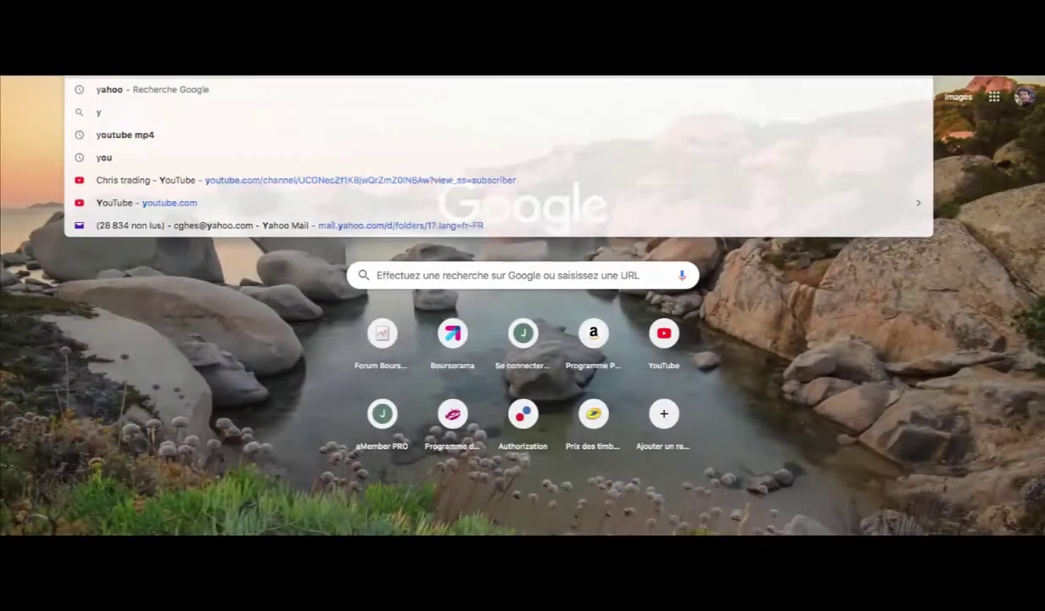
- Go to YouTube and copy the share link of the video "LES 3 PLUS GRANDES OPPORTUNITÉS DE 2019/2020"
key("Return")
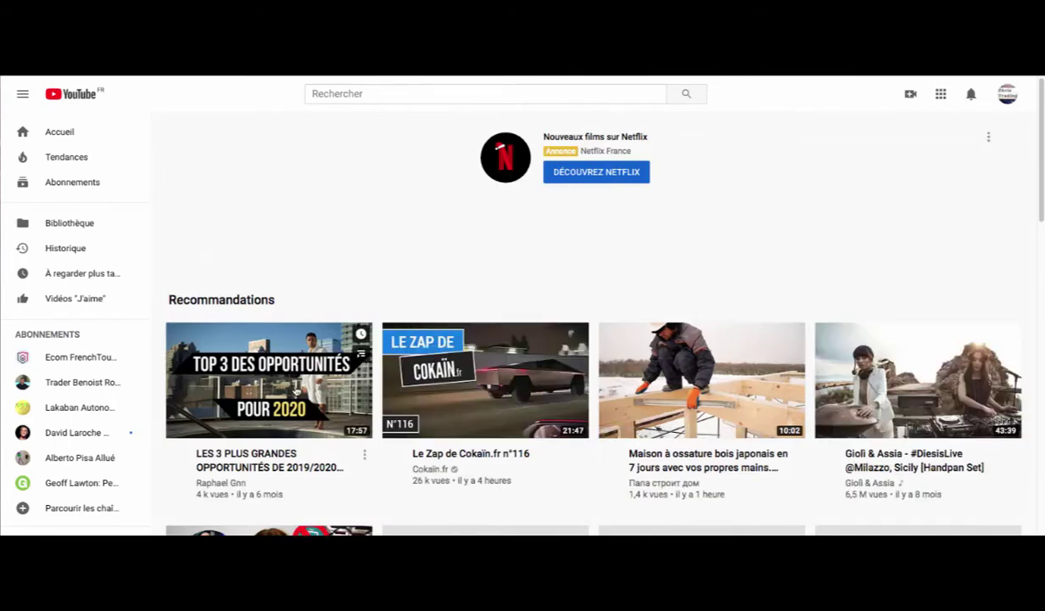
left_click(286, 379)
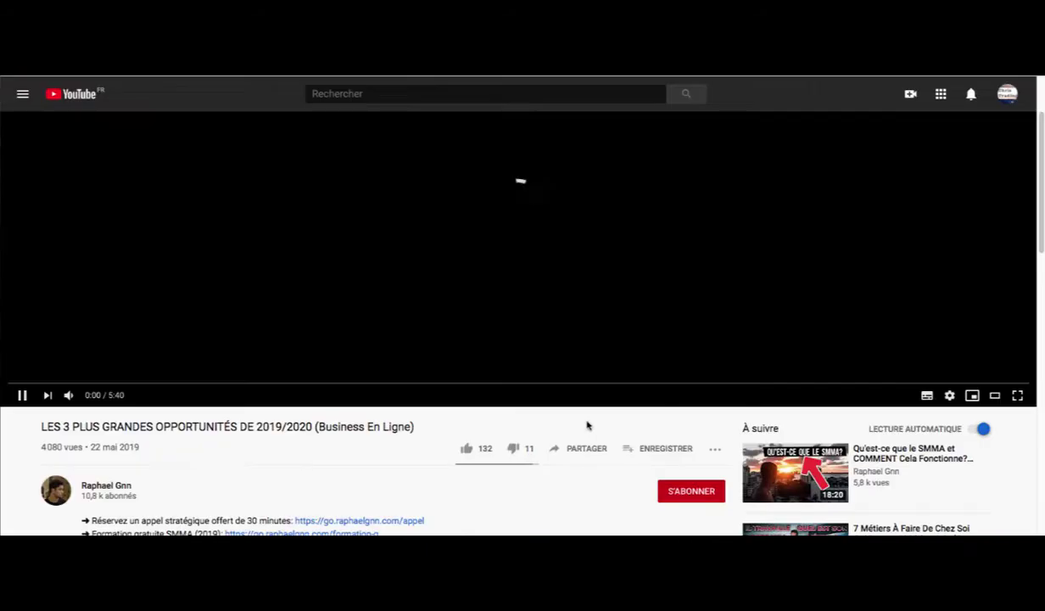
left_click(588, 450)
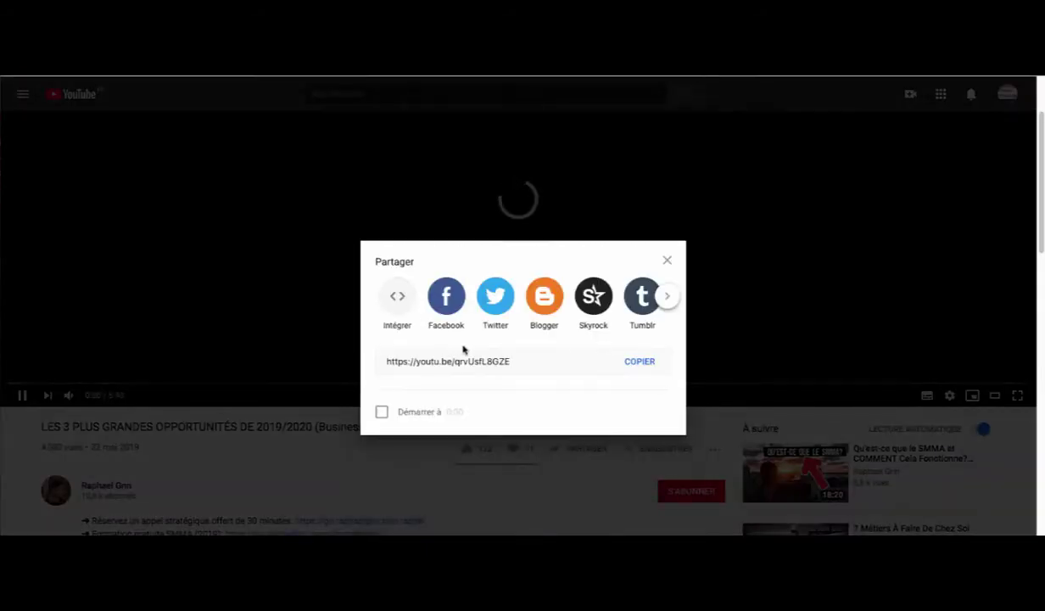
left_click(509, 362)
key("ctrl+c")
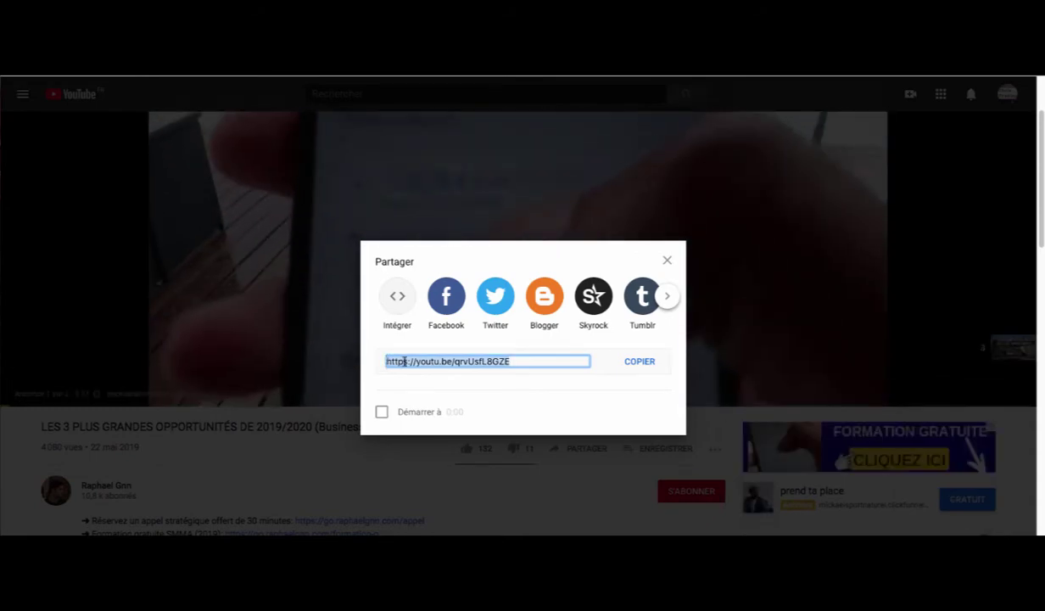
left_click(668, 260)
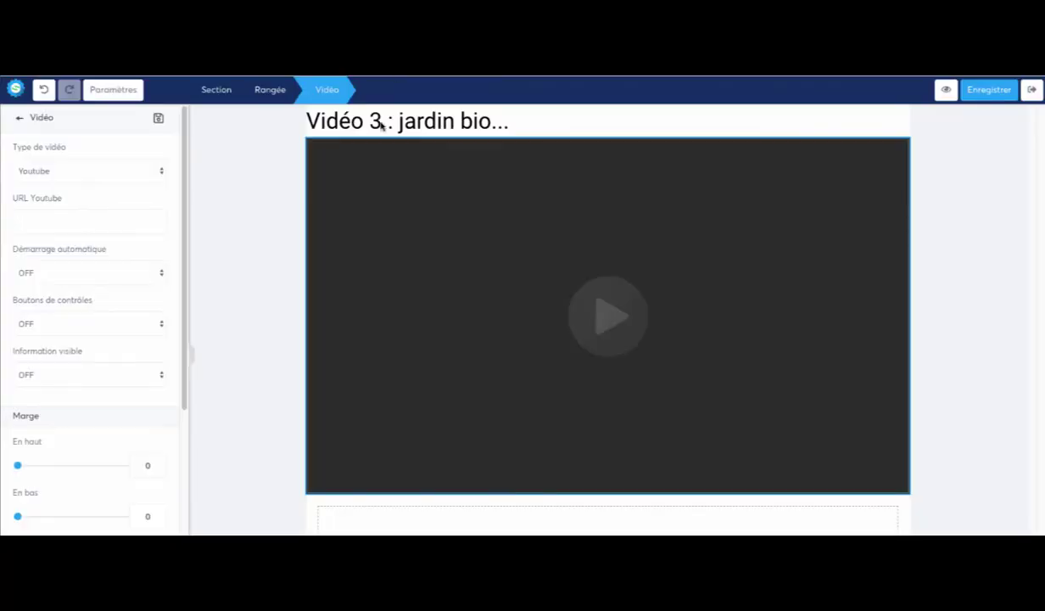
- Paste the copied link as the video's YouTube URL and set autoplay to ON with control buttons OFF
key("ctrl+v")
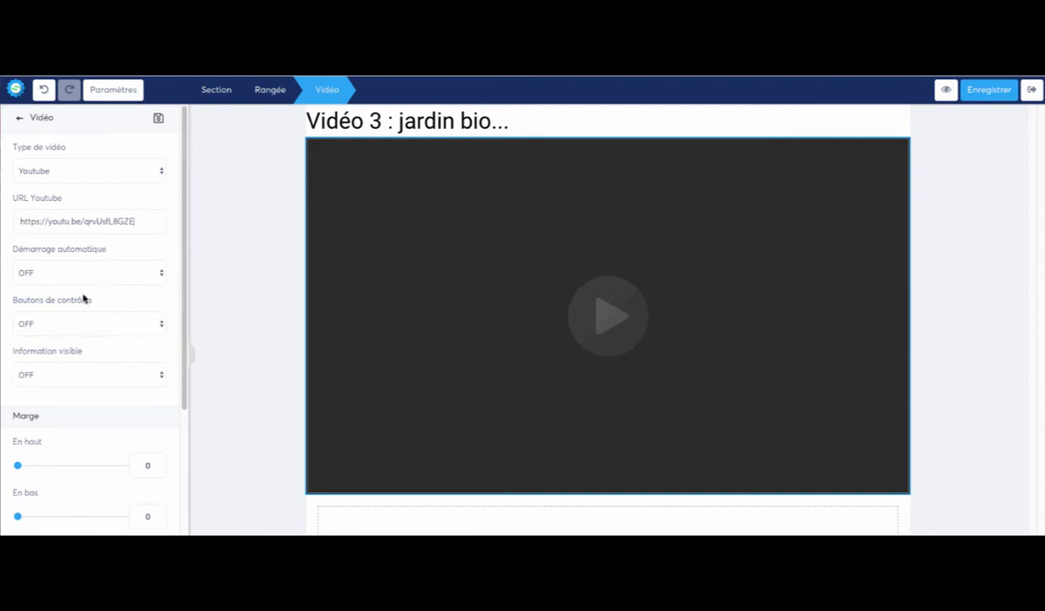
left_click(149, 276)
left_click(146, 283)
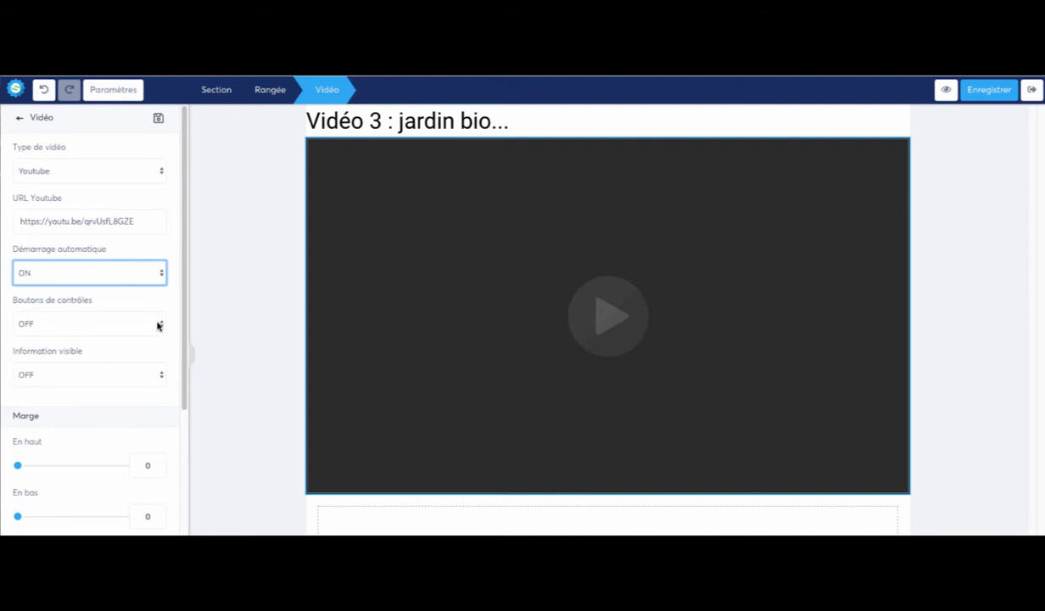
left_click(158, 326)
left_click(163, 328)
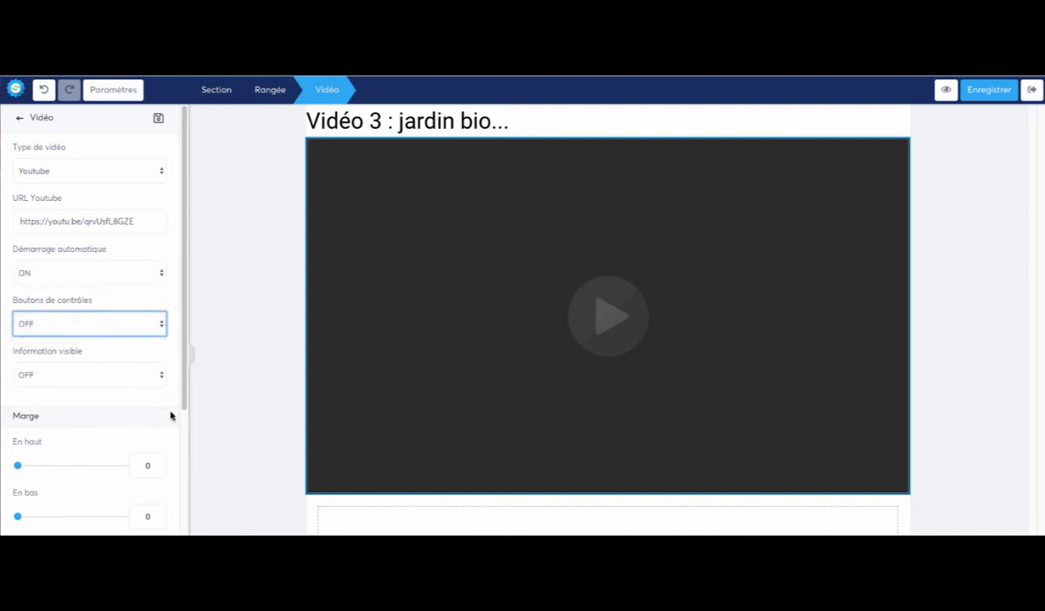
- Look over the video's margin settings and the surrounding section's settings, and save the chapter page
scroll(175, 445, "down", 3)
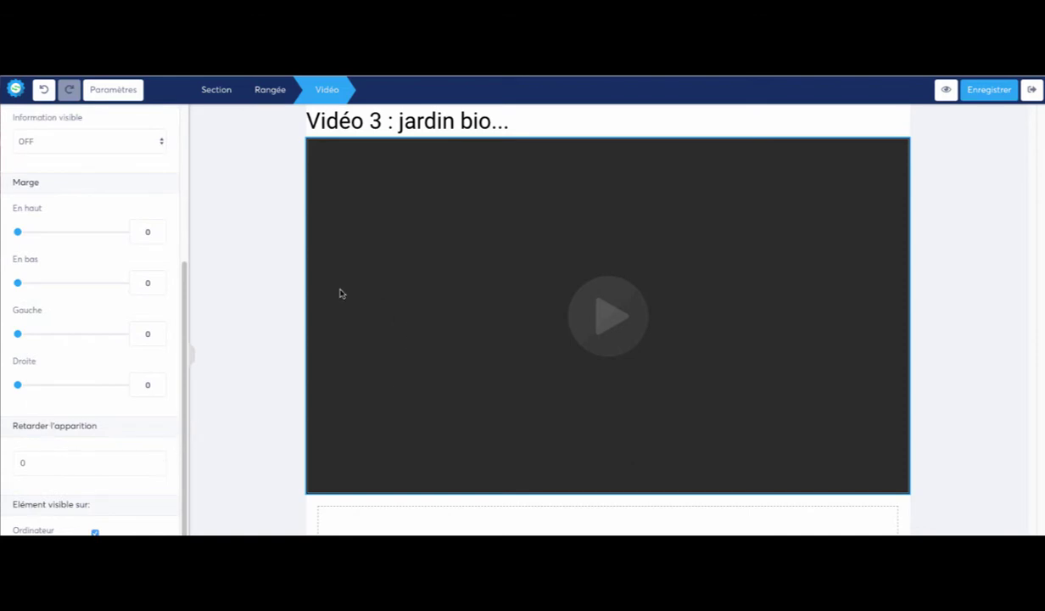
left_click(946, 395)
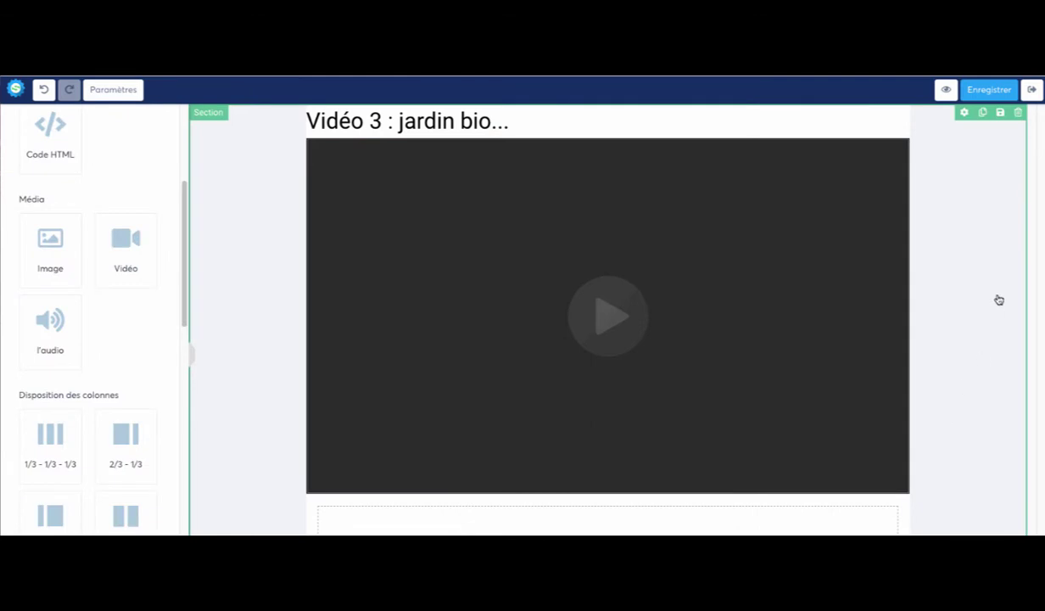
left_click(231, 340)
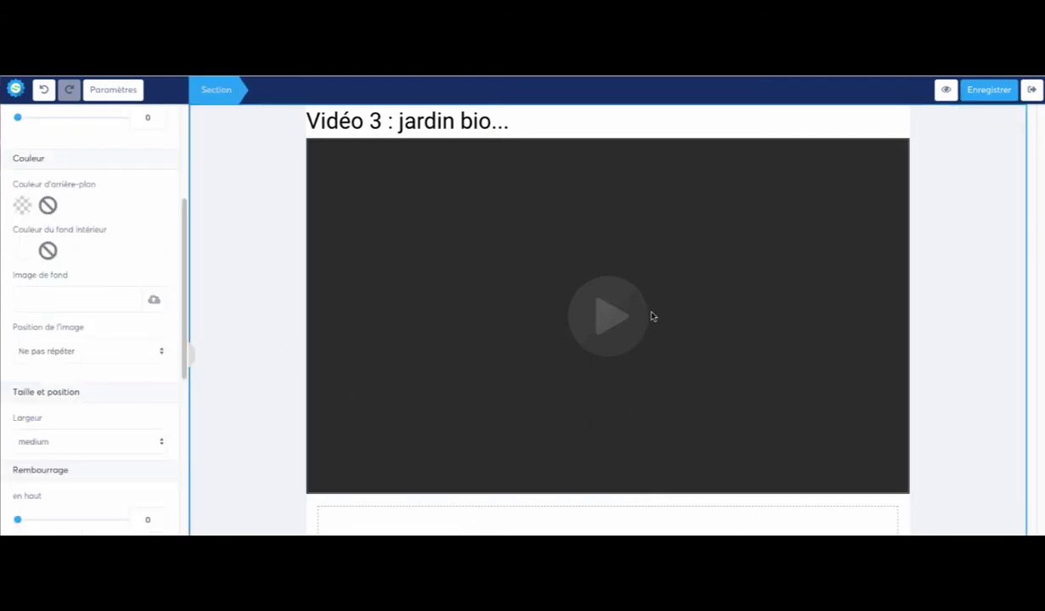
left_click(988, 89)
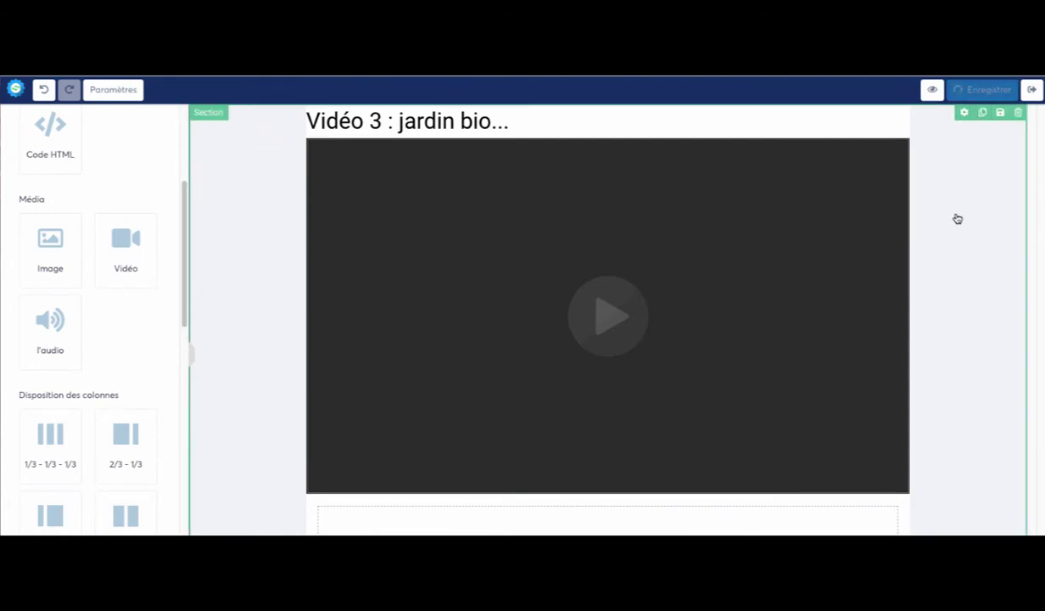
- Preview the saved Vidéo 3 chapter page and check how its embedded YouTube video plays
left_click(942, 89)
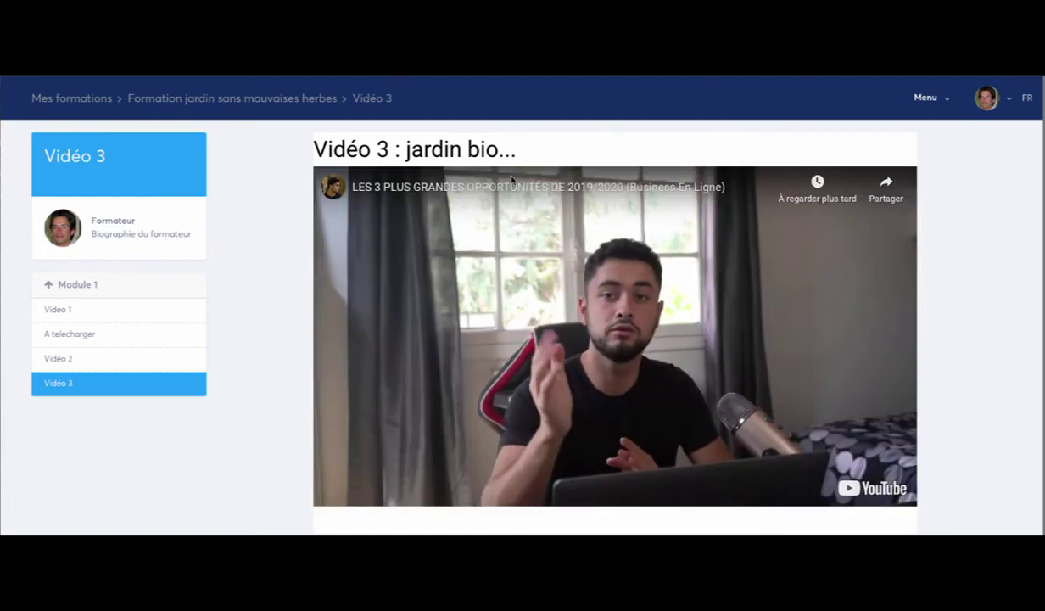
left_click(628, 331)
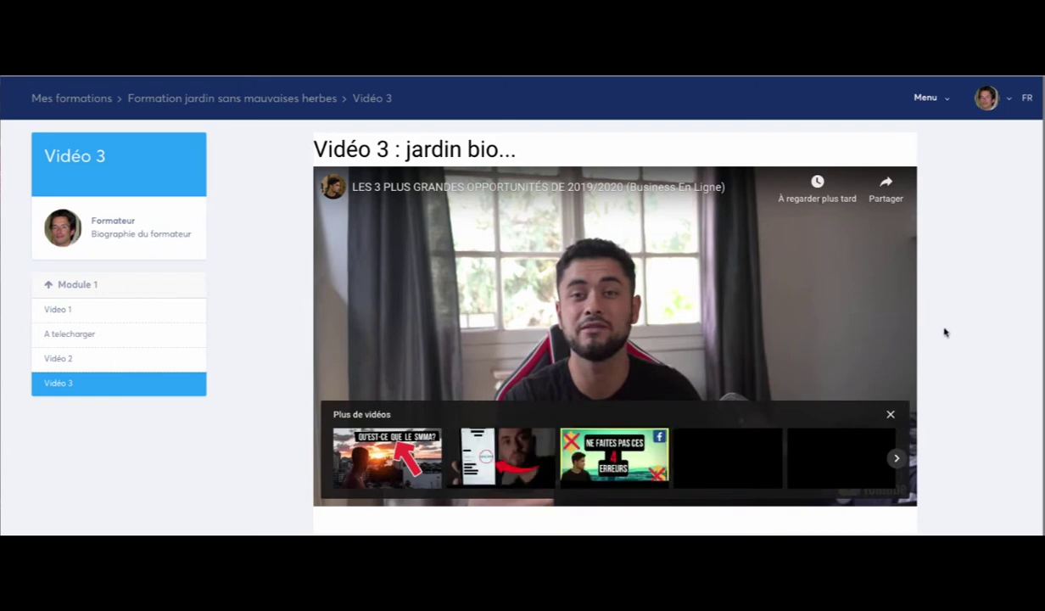
left_click(908, 415)
scroll(890, 433, "down", 1)
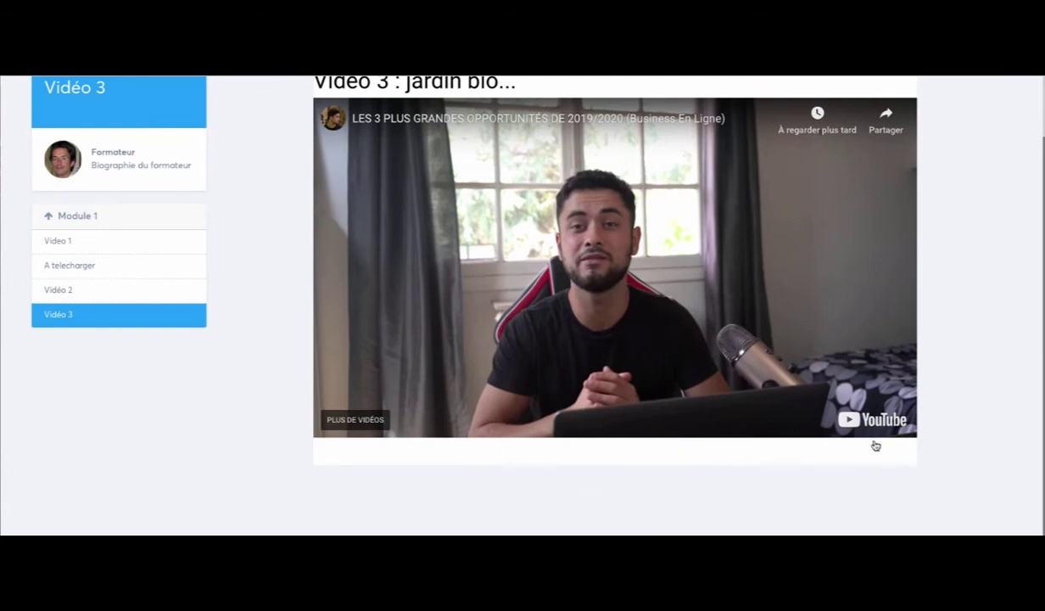
scroll(196, 280, "up", 1)
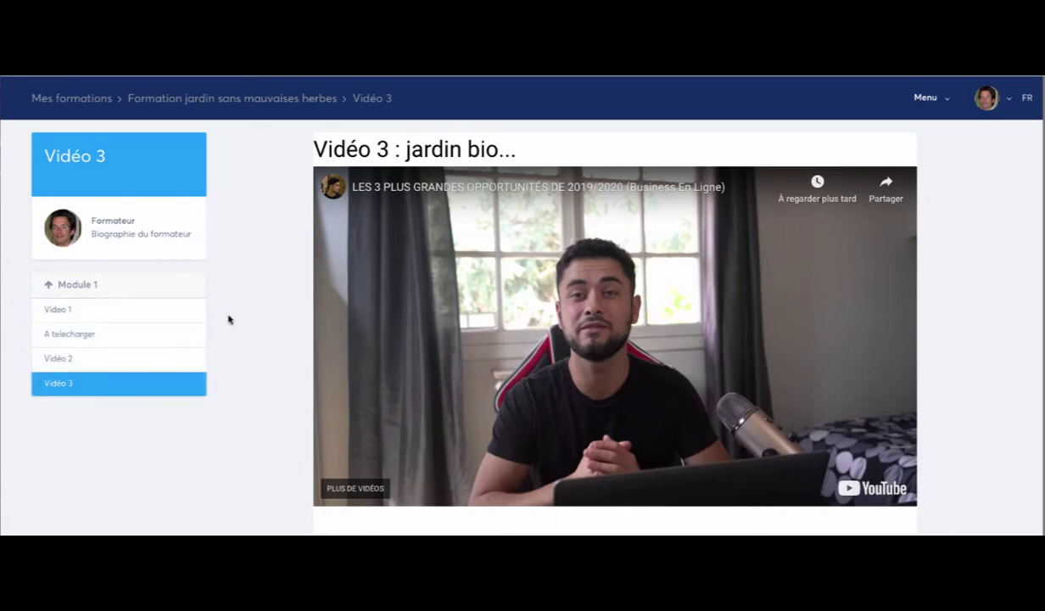
- View the Video 1 chapter of Module 1 and test the playback of the second video embedded on its page
left_click(71, 312)
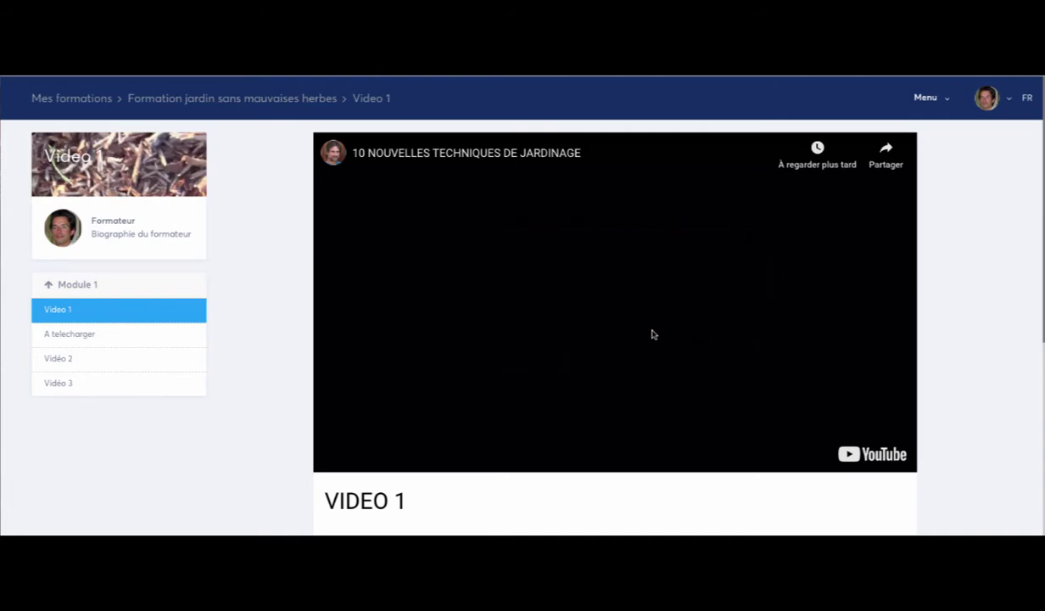
scroll(679, 506, "down", 2)
scroll(679, 507, "down", 4)
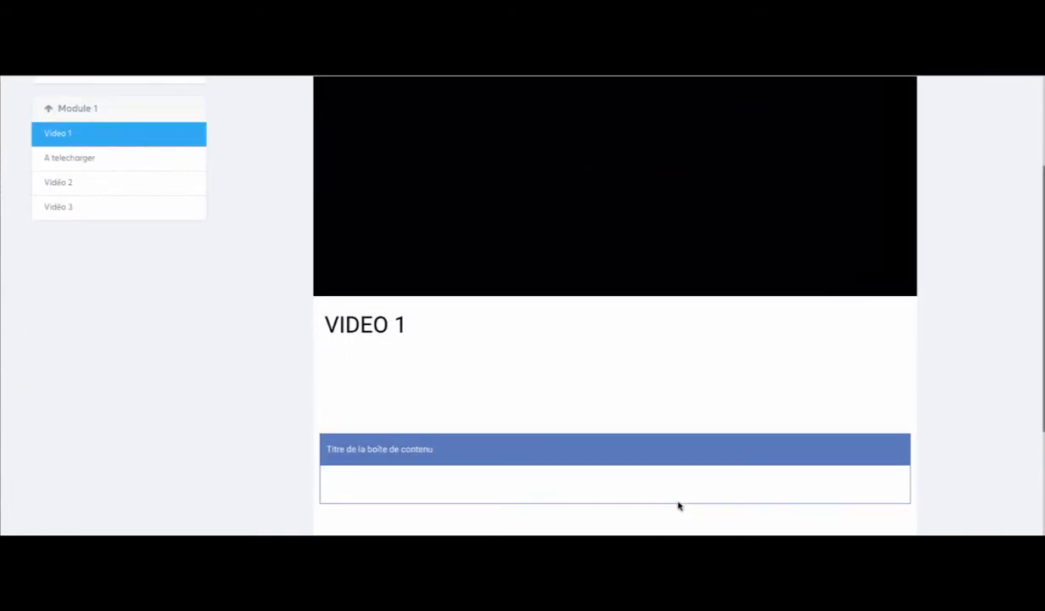
scroll(680, 505, "up", 5)
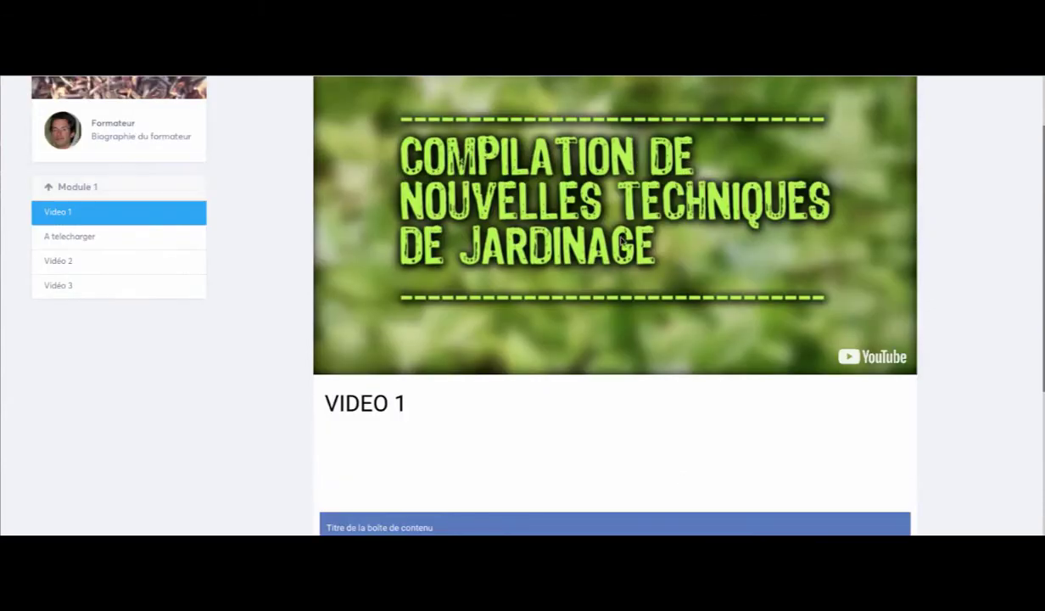
scroll(673, 307, "down", 5)
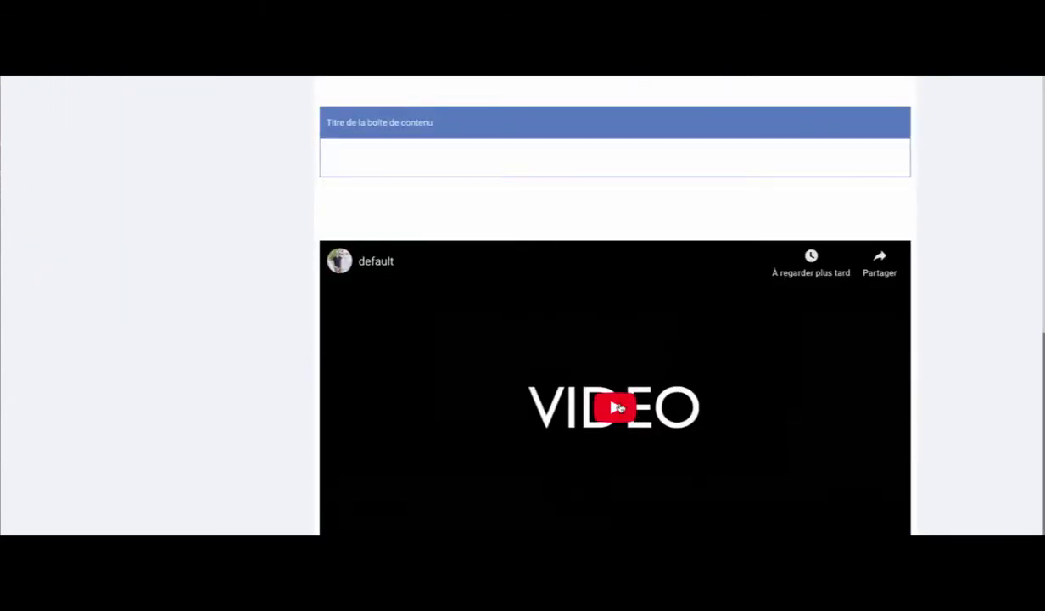
left_click(617, 411)
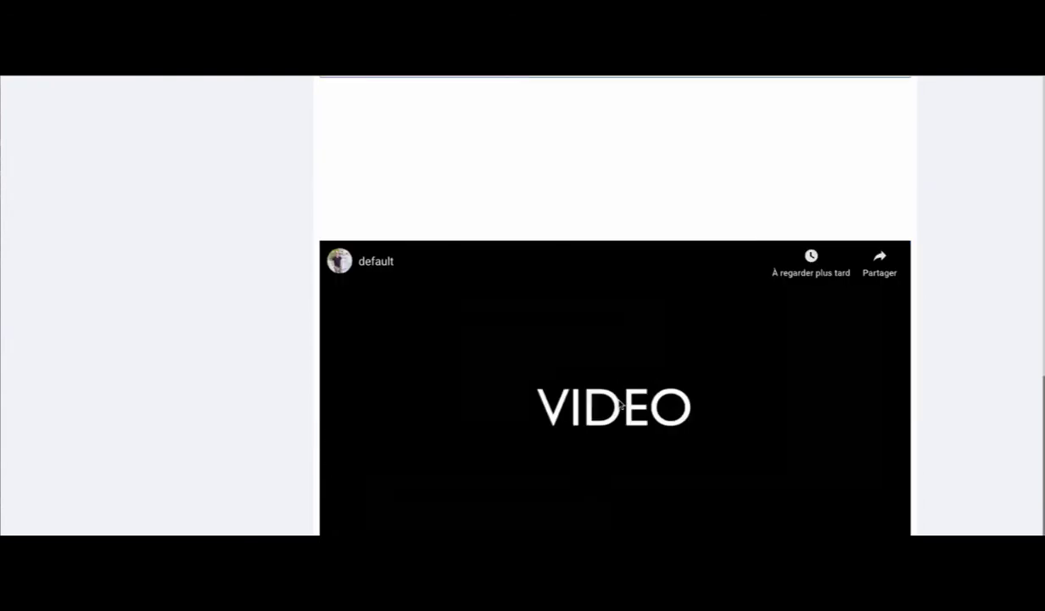
left_click(620, 405)
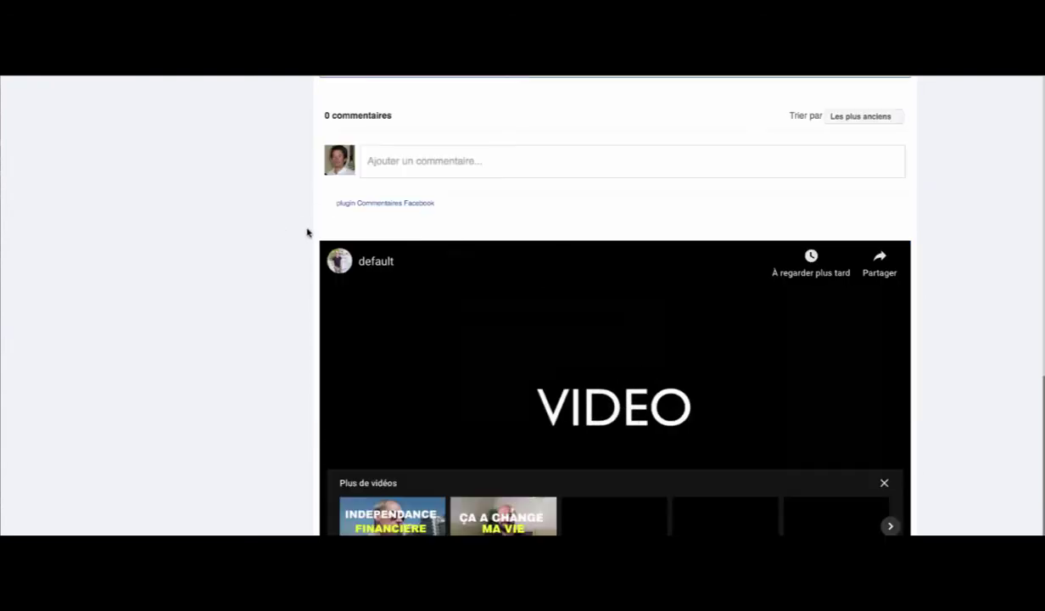
- Examine the comment blocks, content box and videos that make up the Video 1 chapter page
scroll(301, 232, "up", 5)
scroll(299, 233, "down", 5)
scroll(298, 233, "up", 3)
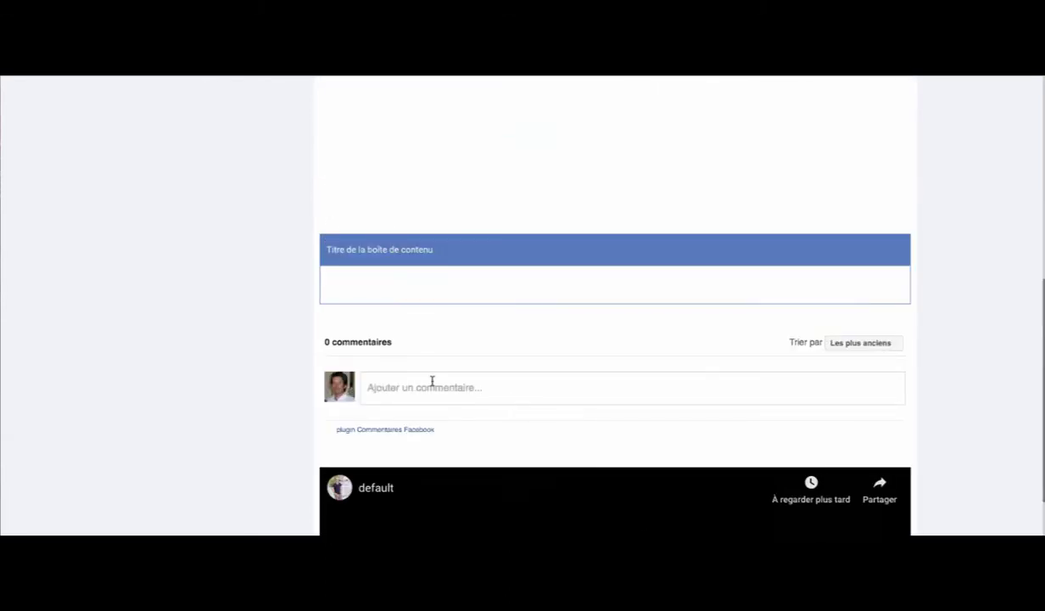
scroll(287, 255, "up", 3)
scroll(459, 409, "down", 2)
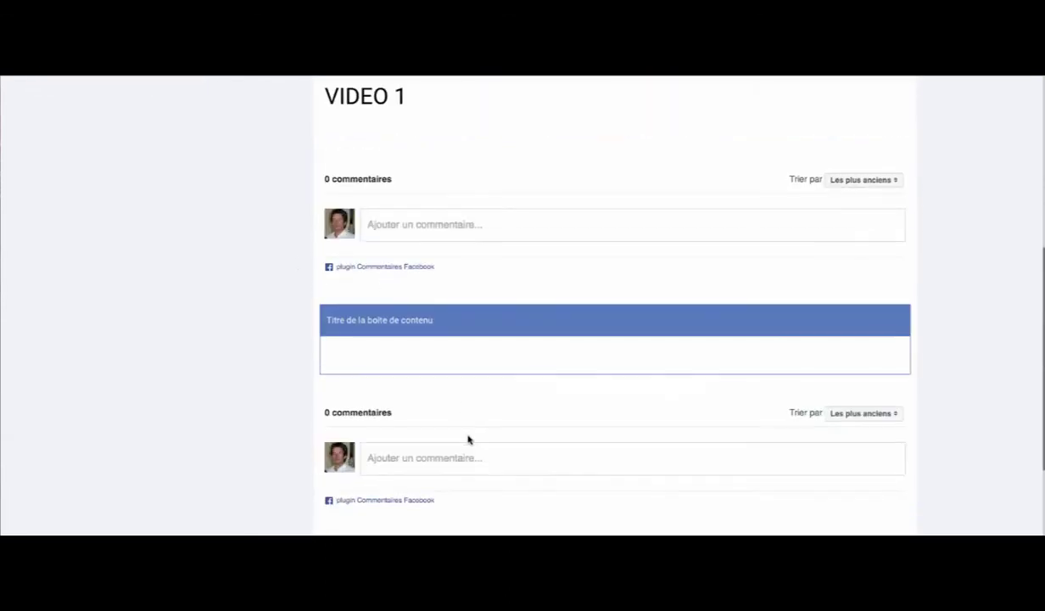
scroll(362, 352, "up", 3)
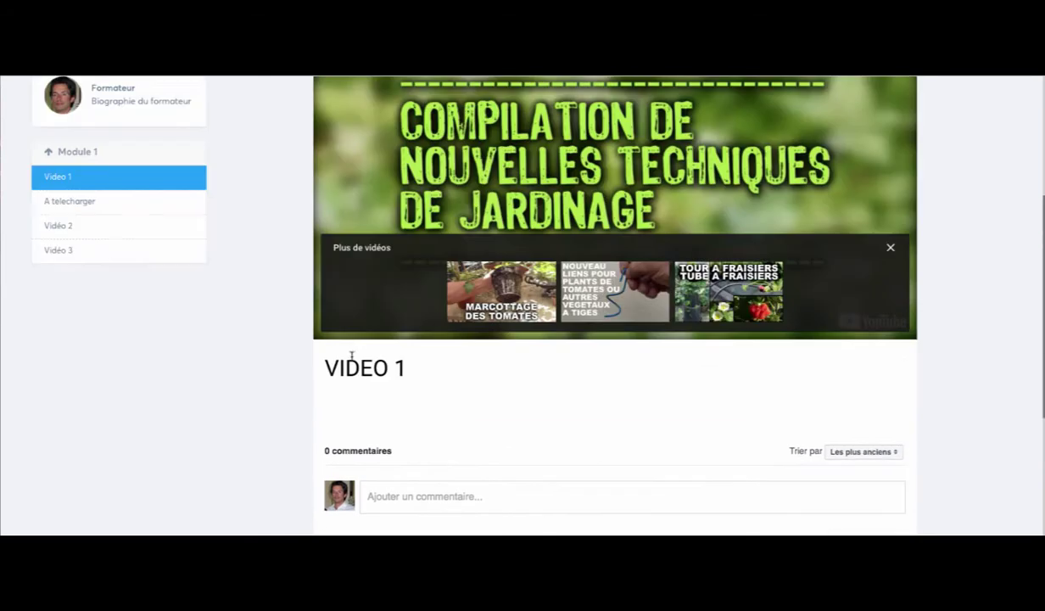
scroll(294, 243, "up", 1)
scroll(293, 246, "down", 5)
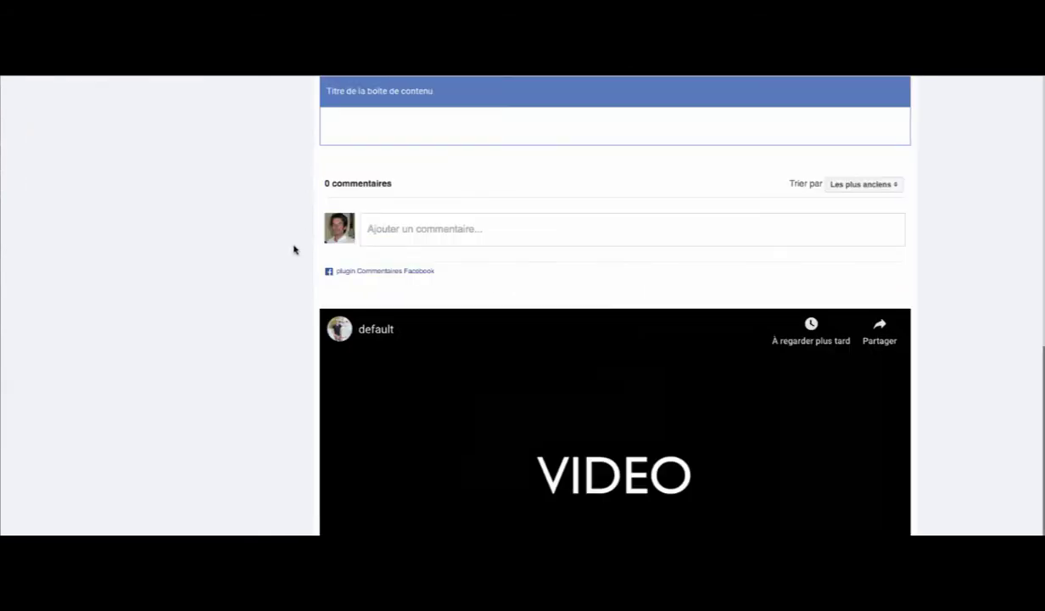
scroll(295, 253, "up", 5)
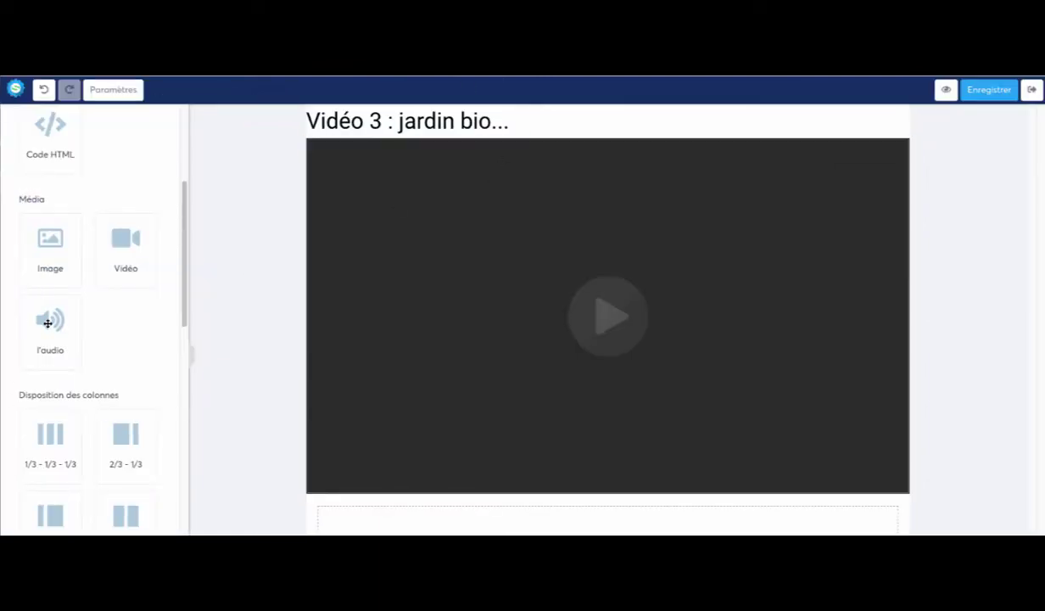
- Add an audio element below the video on the Vidéo 3 page and set its source to Lien direct
left_click_drag(47, 324, 594, 528)
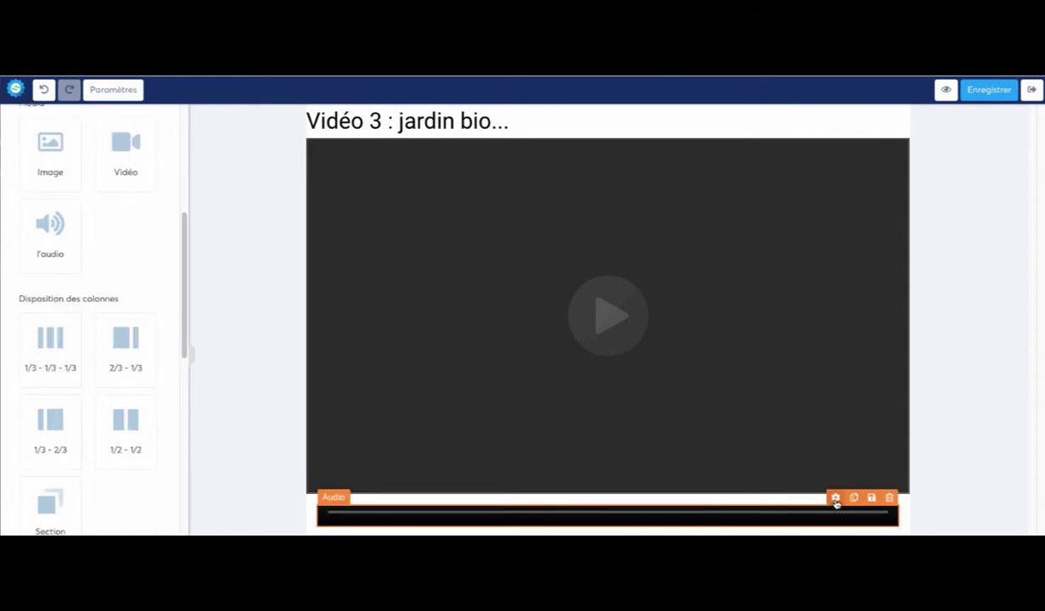
left_click(836, 499)
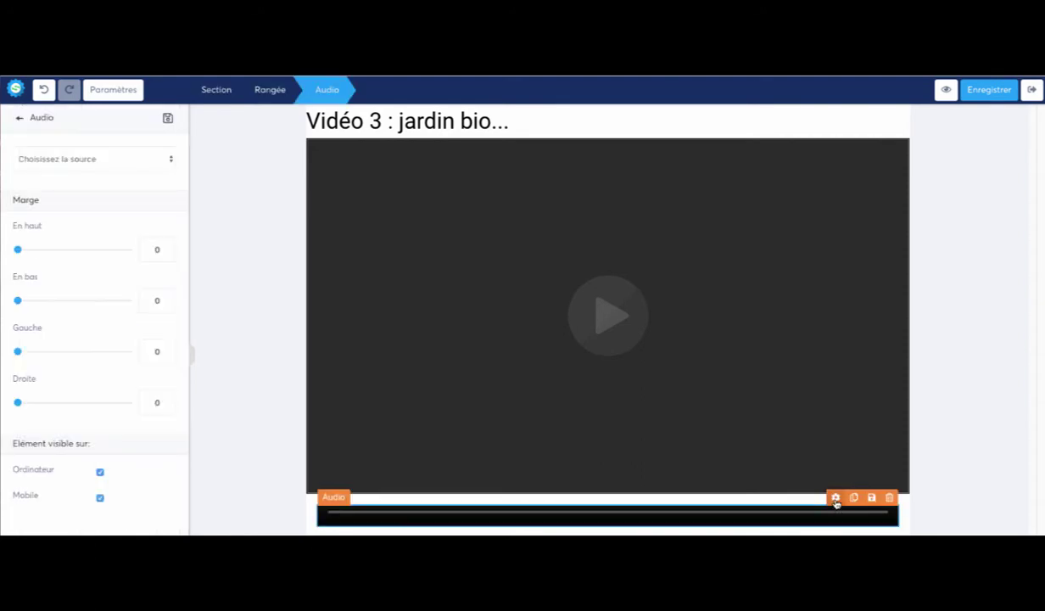
left_click(163, 160)
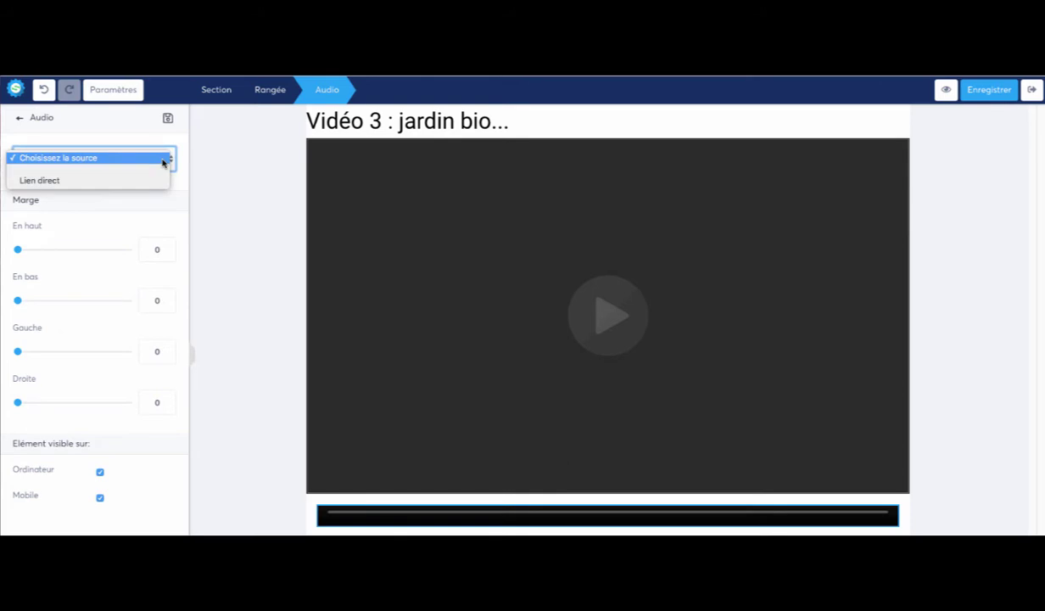
left_click(116, 181)
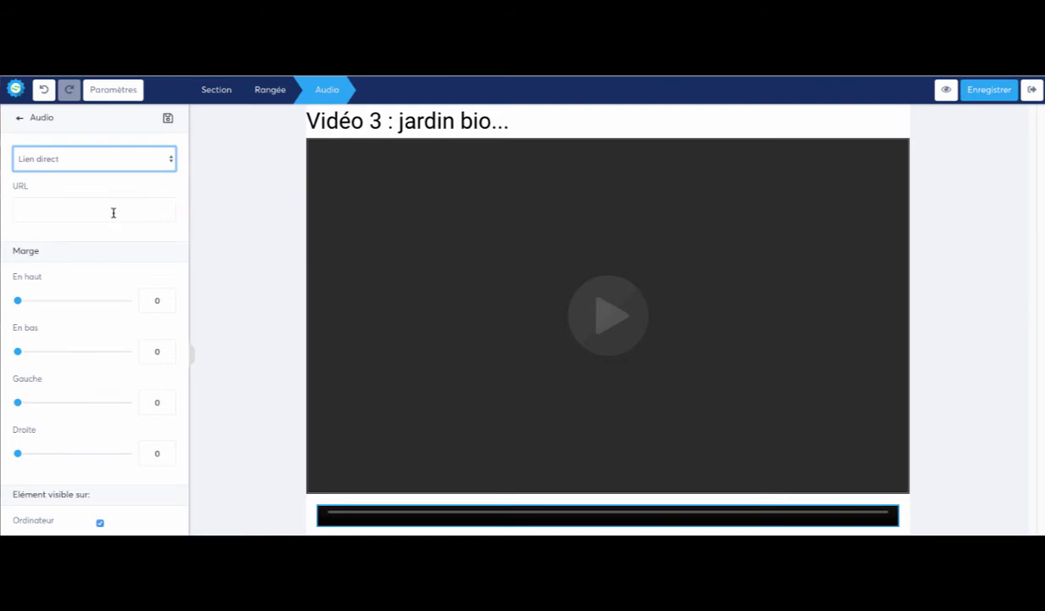
- Switch the audio source to file upload, look at the upload options, and leave the editor without saving
left_click(128, 164)
left_click(129, 145)
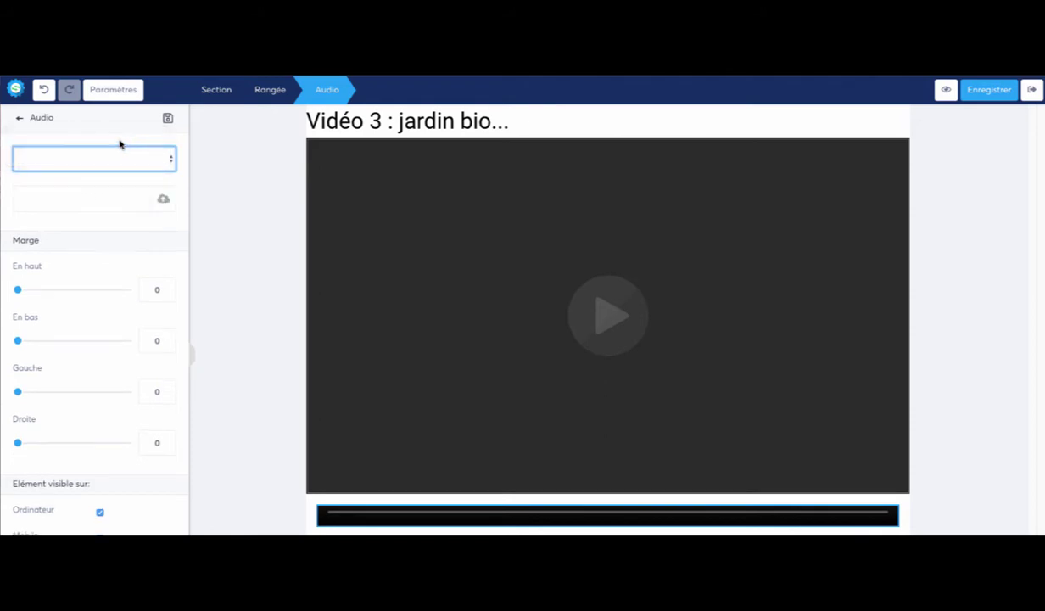
left_click(164, 200)
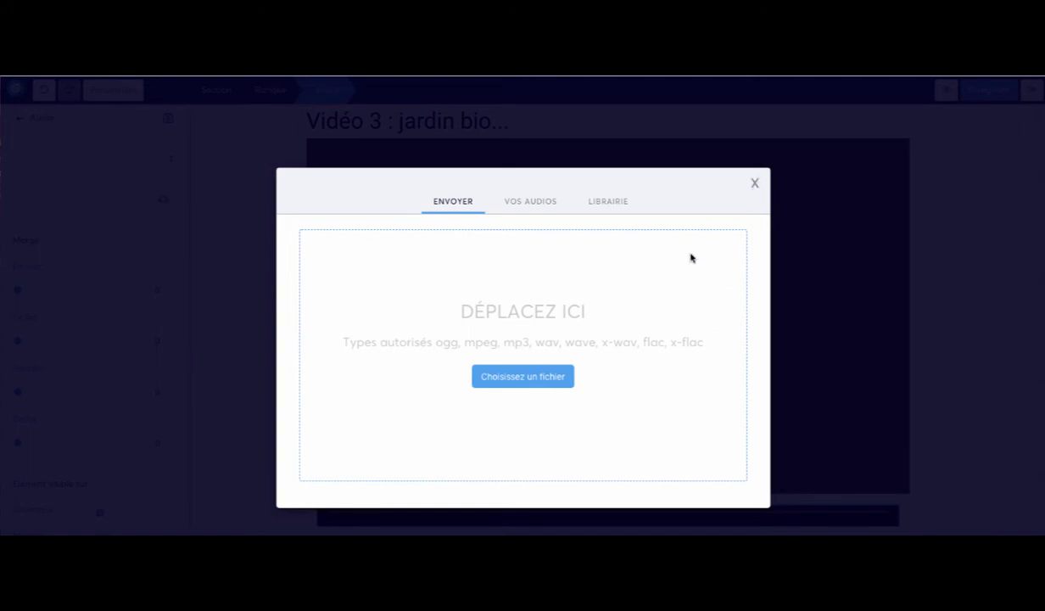
left_click(754, 184)
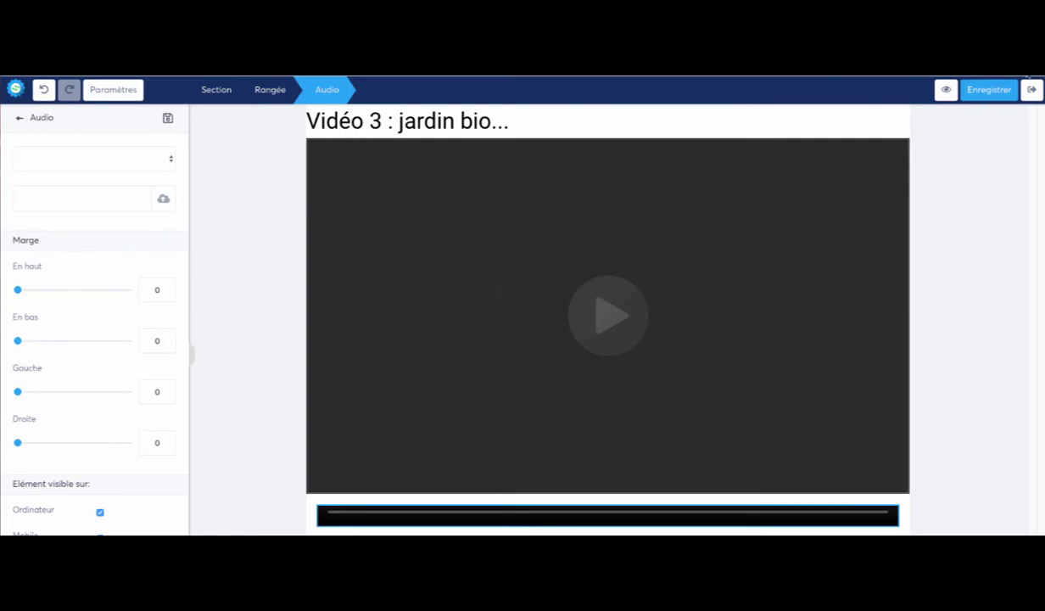
left_click(990, 87)
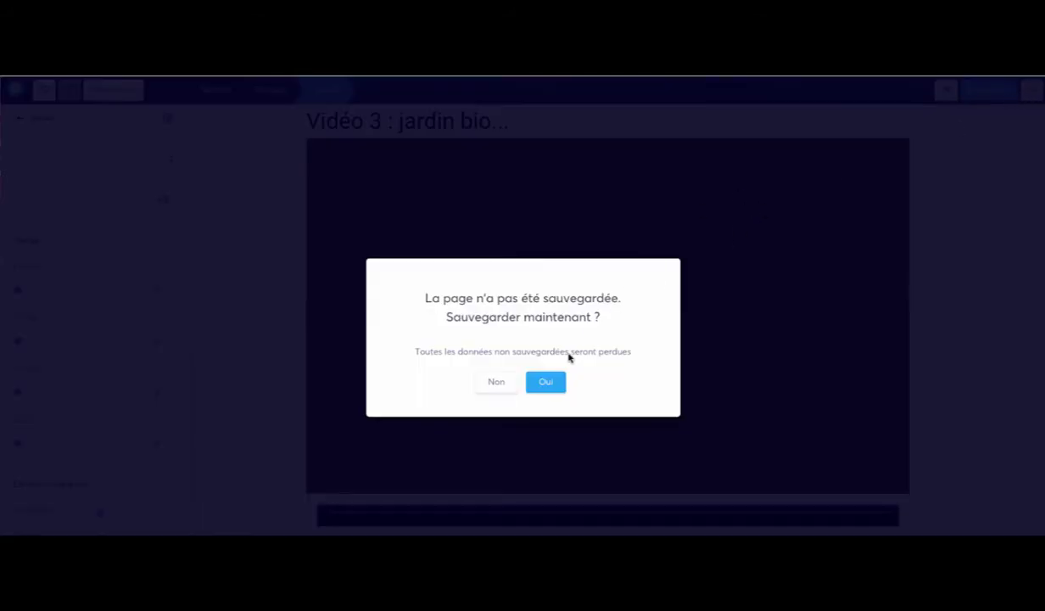
left_click(496, 384)
- Check the progress of the video upload in the editor and of igraal.mp4 in the passion-sans-physique bucket of the S3 console
left_click(620, 208)
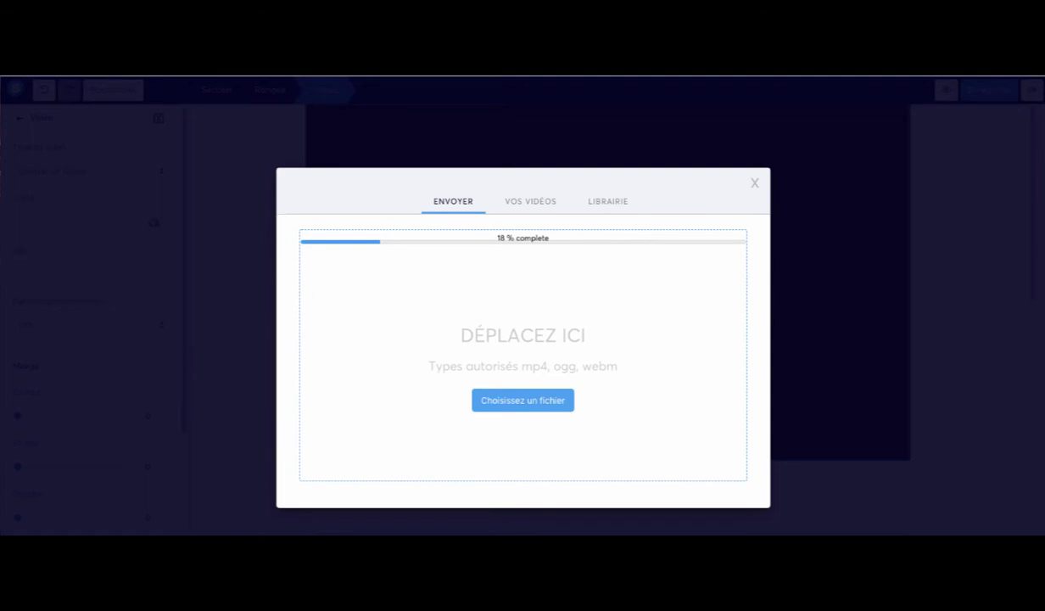
left_click_drag(720, 17, 865, 85)
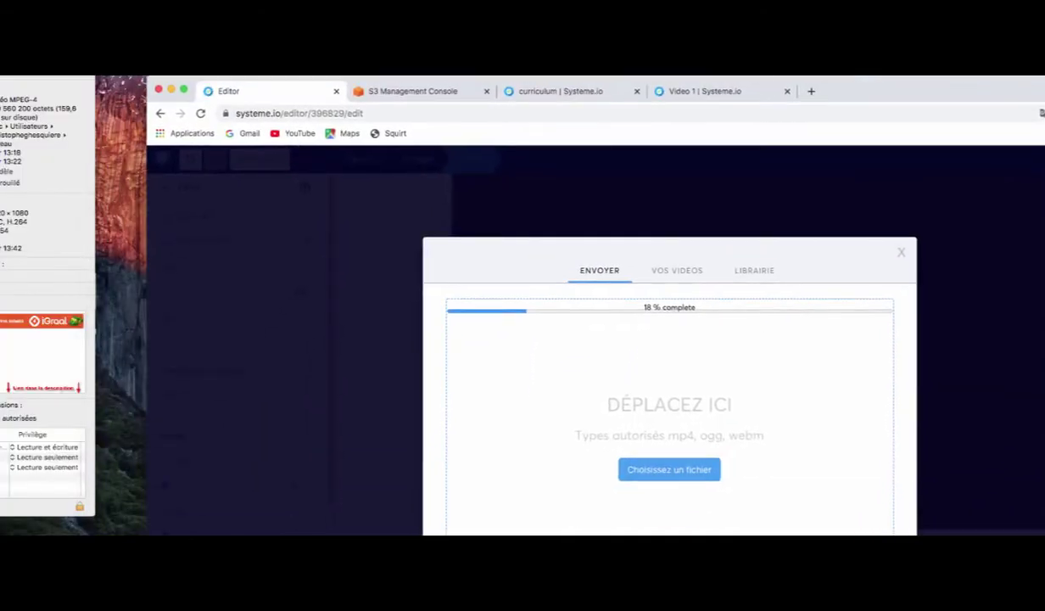
left_click_drag(75, 16, 59, 43)
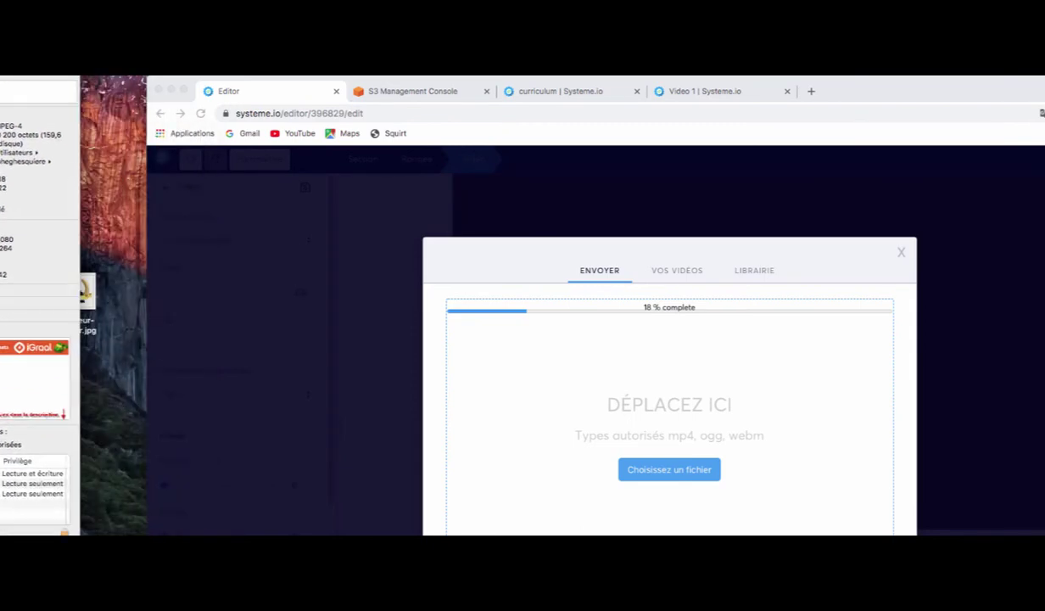
left_click_drag(876, 105, 817, 61)
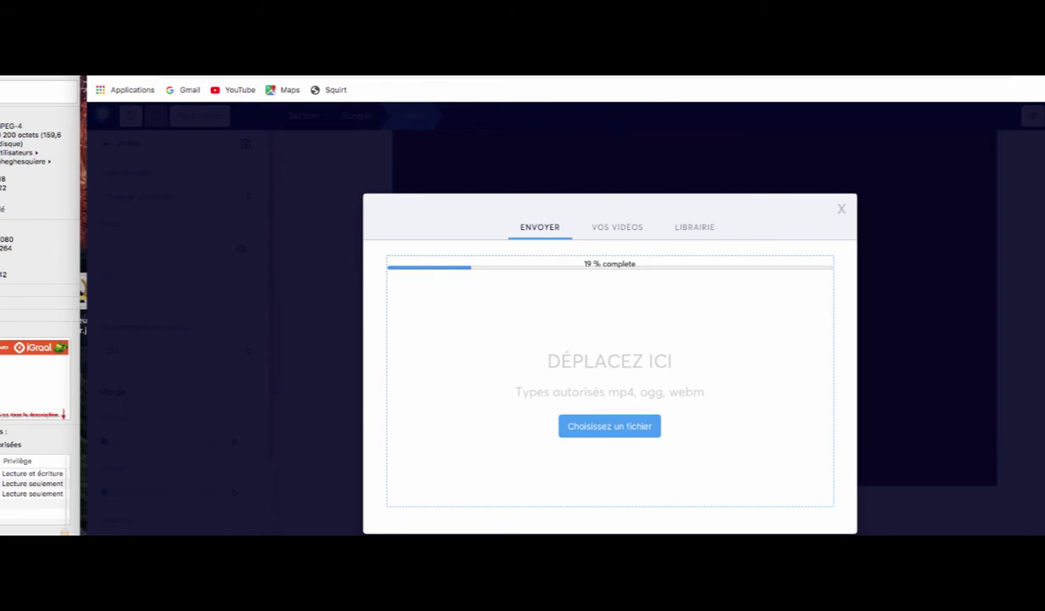
left_click_drag(817, 61, 743, 43)
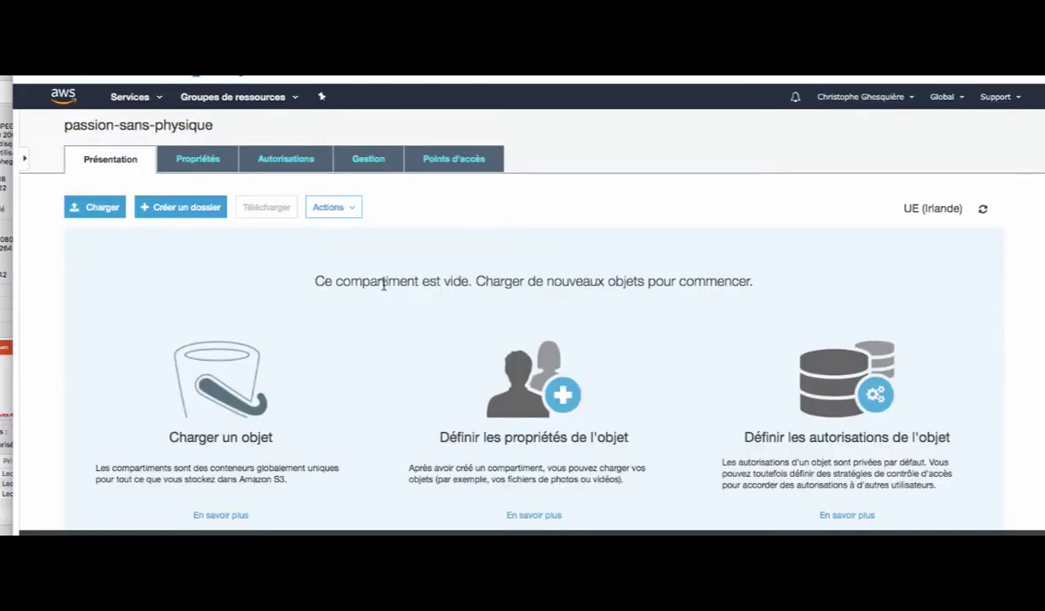
scroll(383, 286, "down", 1)
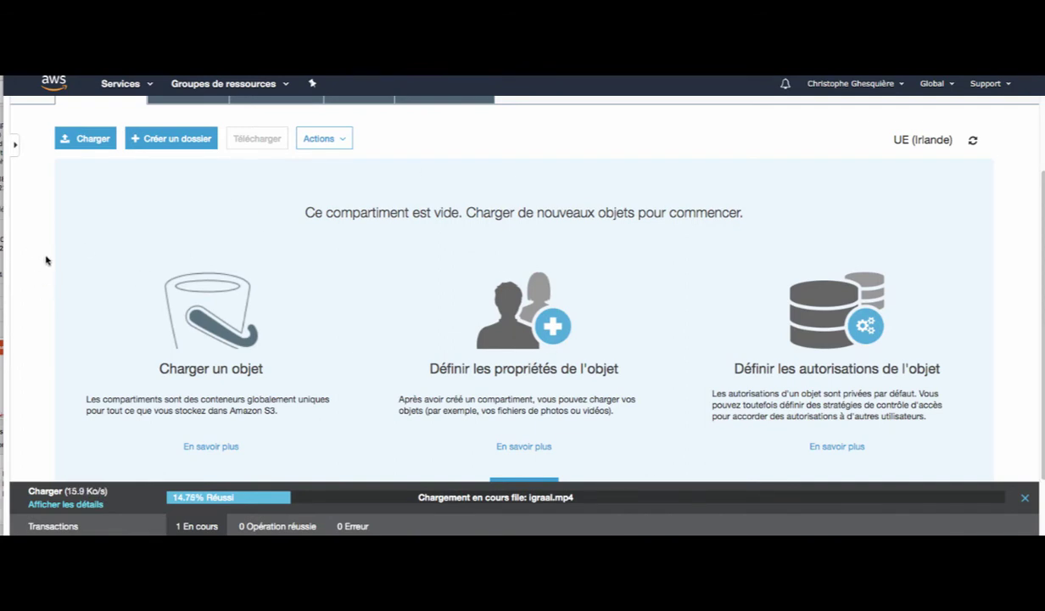
scroll(41, 252, "up", 1)
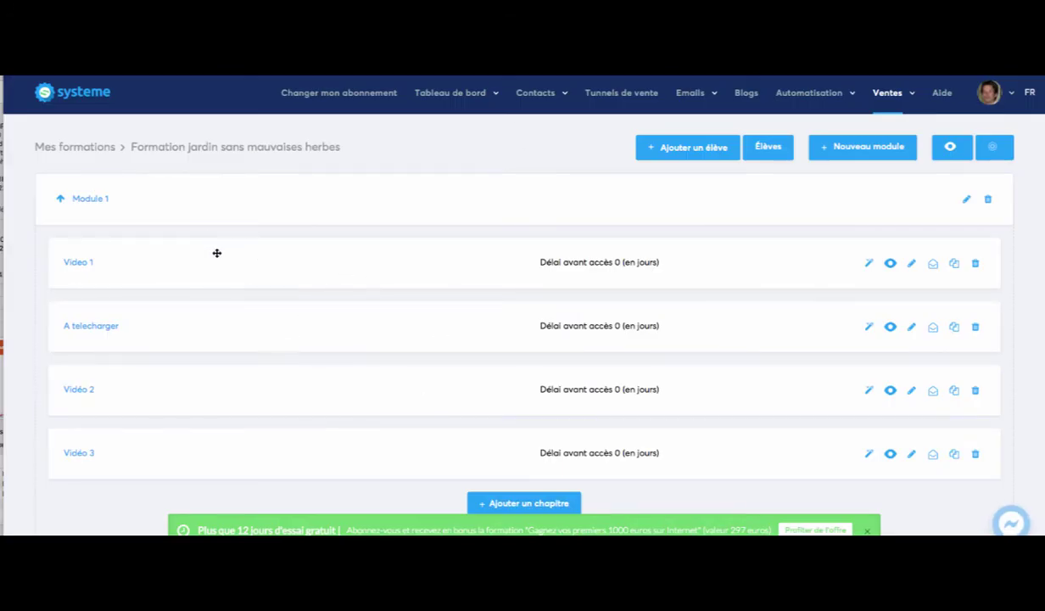
- Create a module named "Module 2" in the course with its title displayed to students, and expand Module 1's chapters
scroll(102, 296, "down", 1)
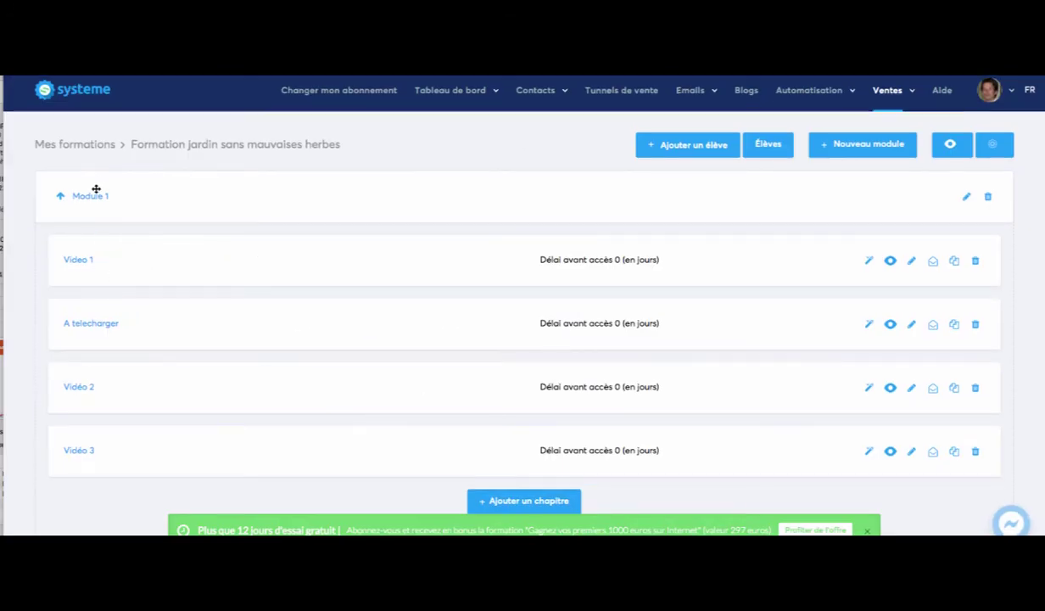
scroll(604, 460, "down", 1)
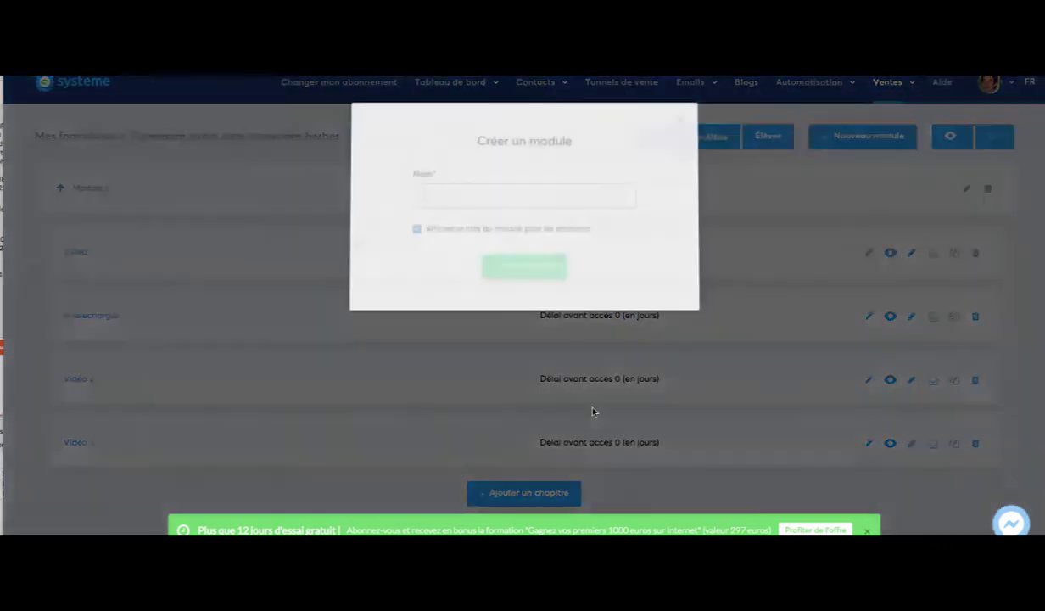
type("Module 2")
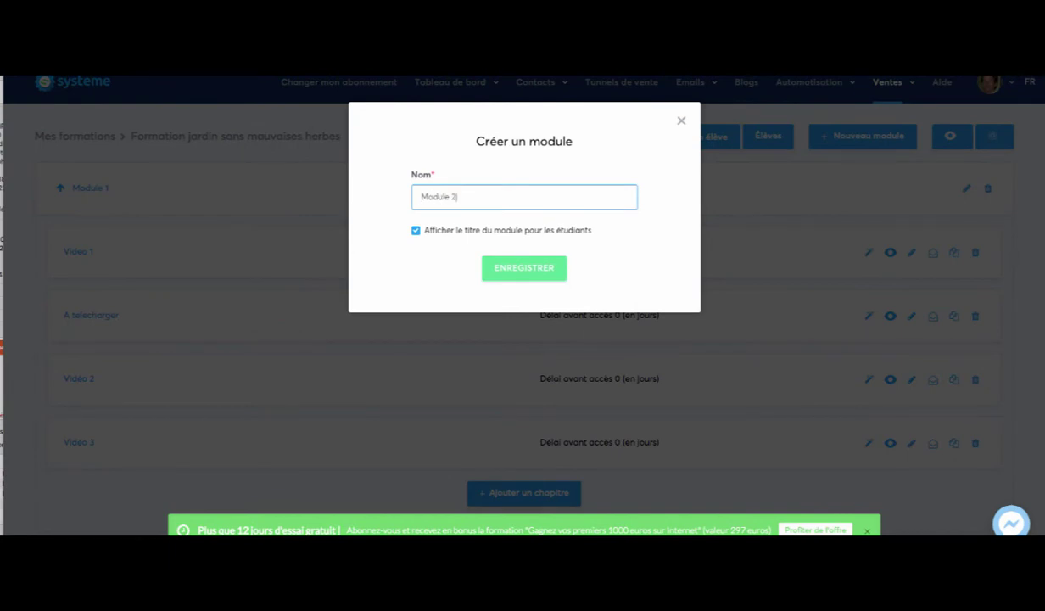
left_click(526, 277)
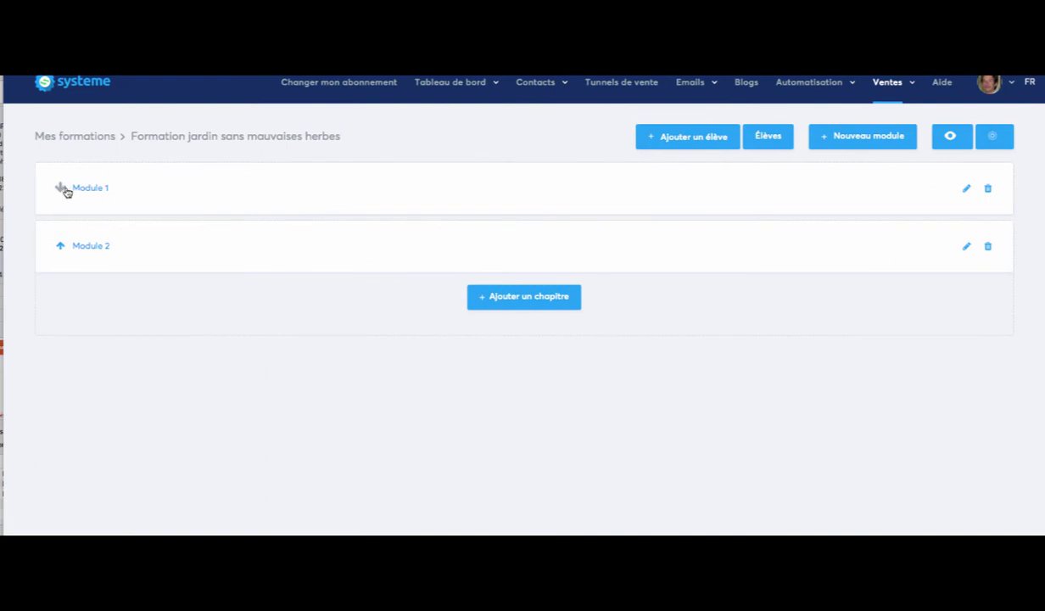
left_click(64, 189)
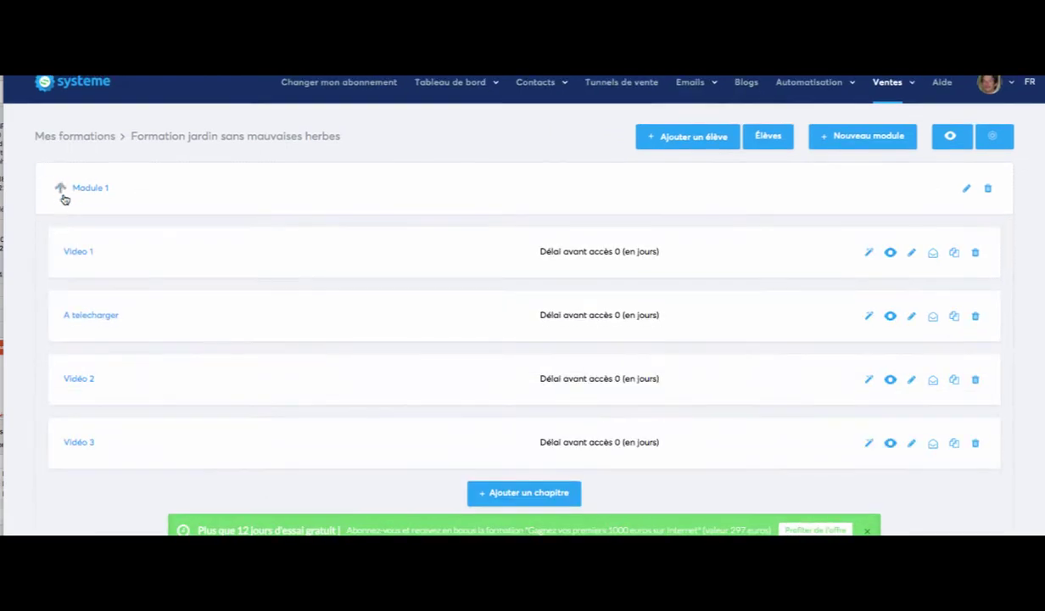
- Collapse and re-expand the course's modules, view a chapter's settings in Module 1, and close them without changes
left_click(61, 189)
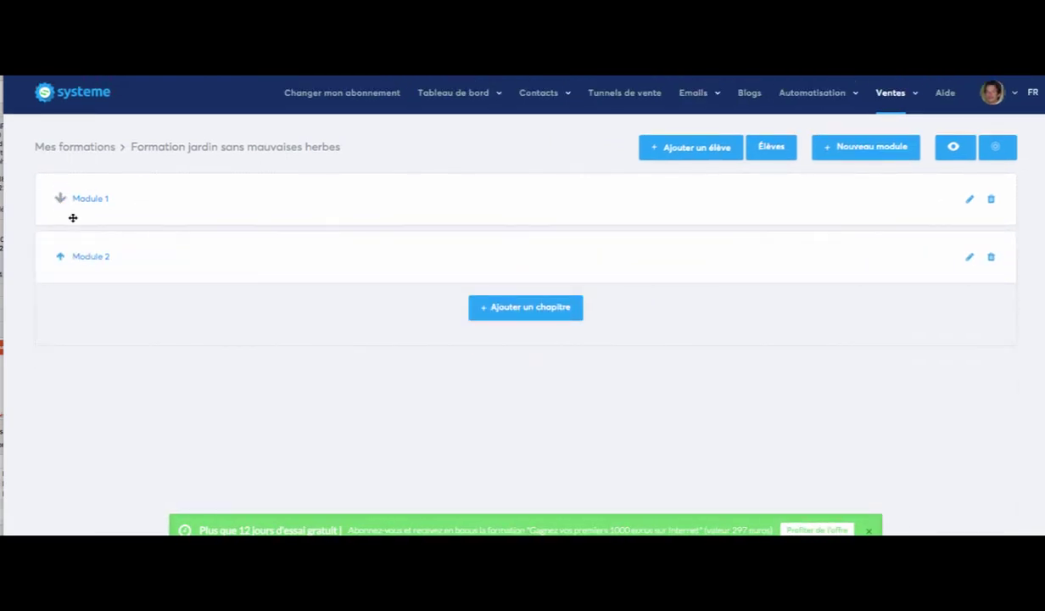
left_click(61, 258)
left_click(61, 257)
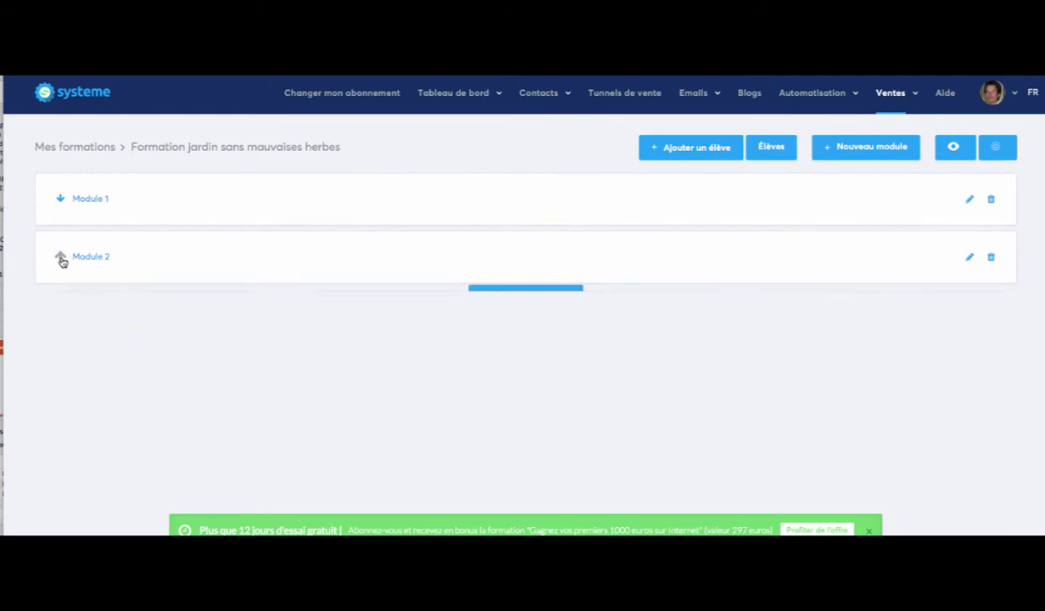
left_click(60, 198)
scroll(329, 355, "down", 2)
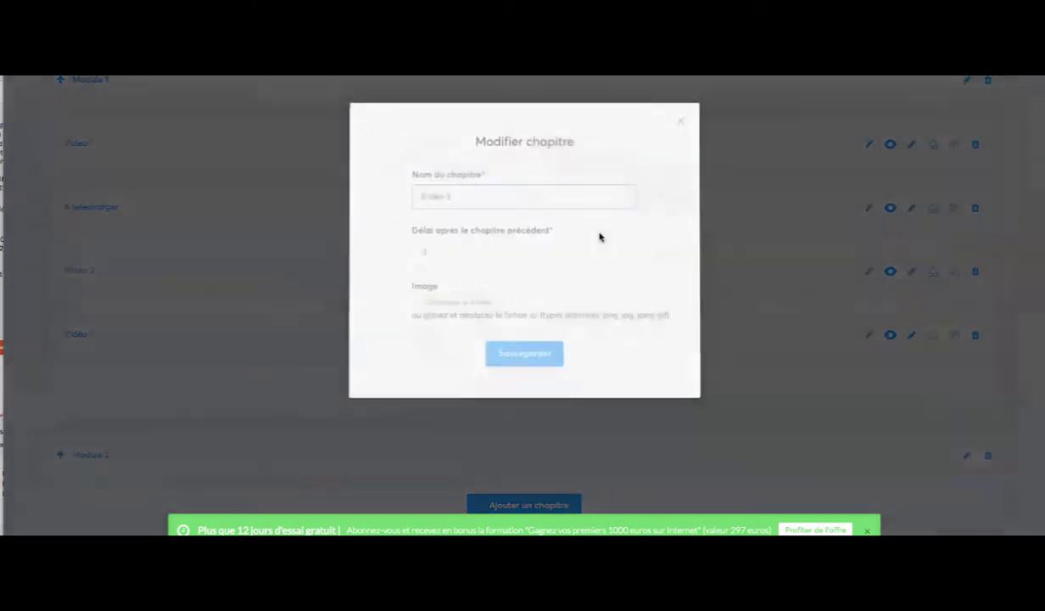
left_click(681, 124)
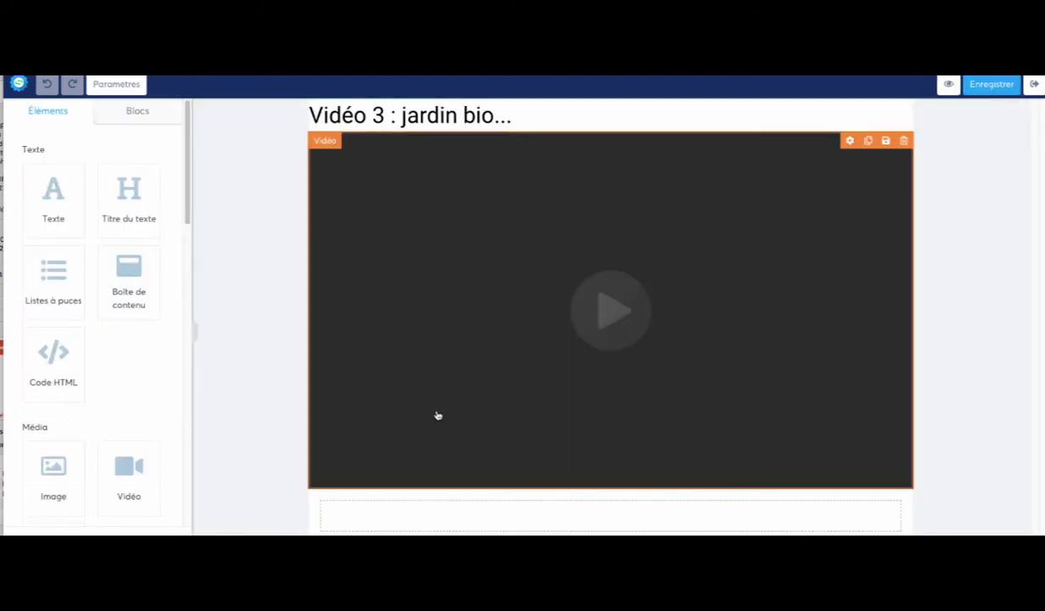
- Try a checkbox element below the video on the Vidéo 3 page and remove it again
scroll(73, 373, "down", 5)
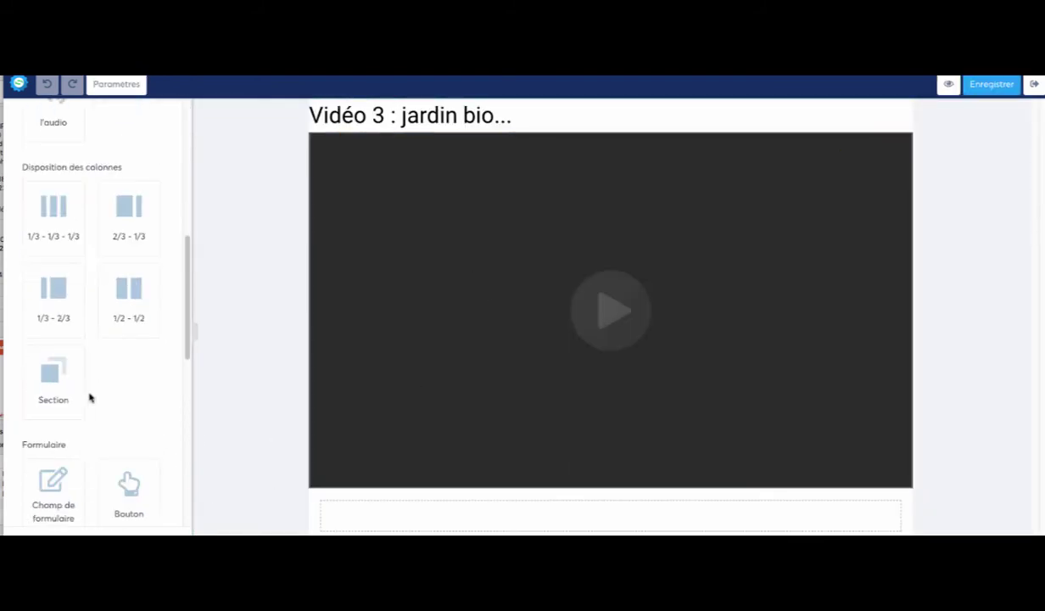
scroll(90, 397, "down", 3)
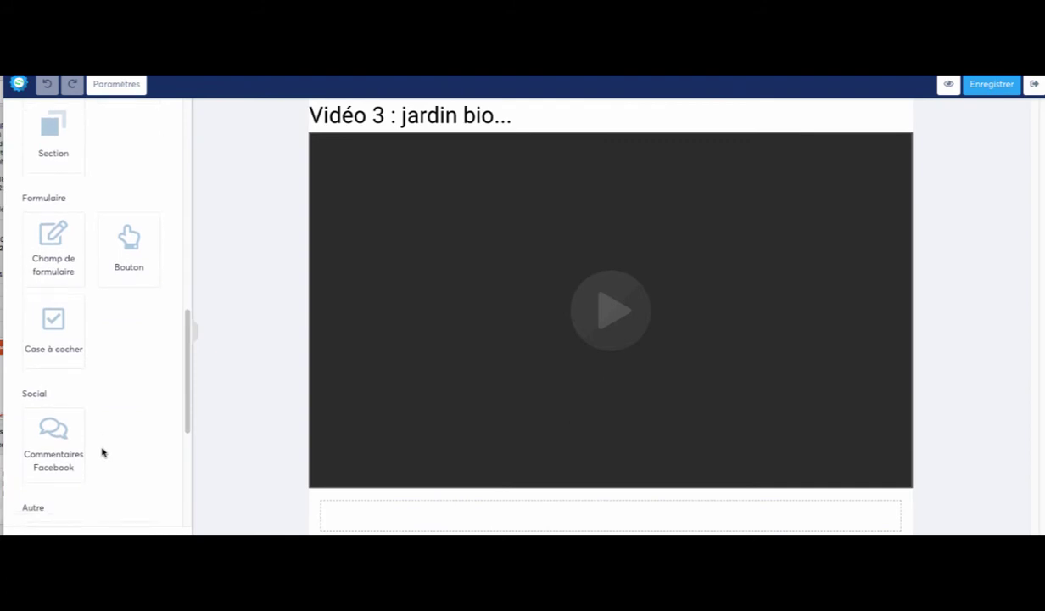
scroll(77, 365, "up", 8)
left_click_drag(51, 287, 516, 515)
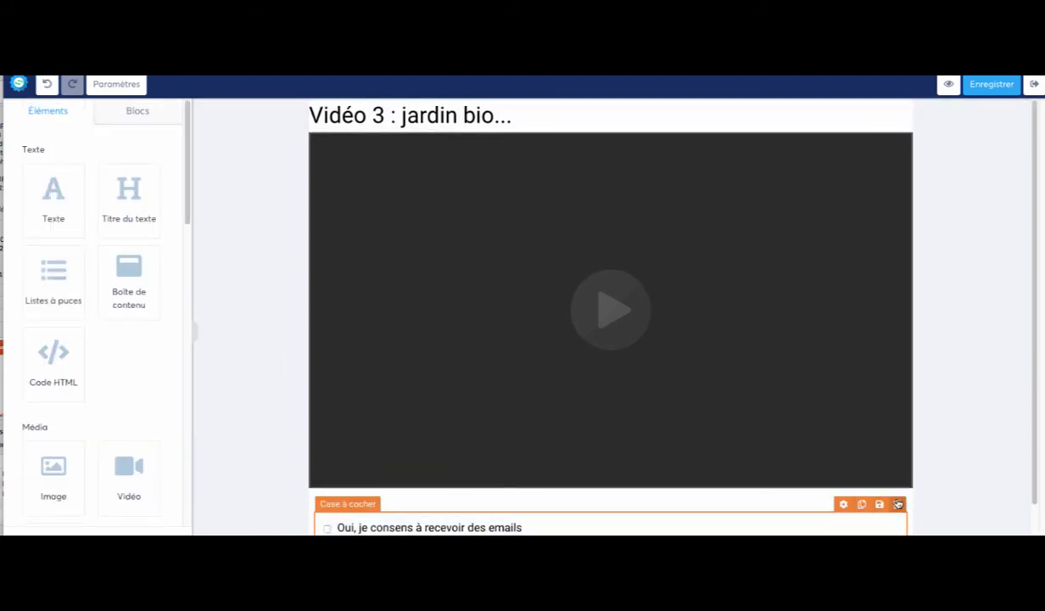
left_click(899, 504)
- Add a bullet list below the video on the Vidéo 3 page and select the text of its first item
left_click(628, 111)
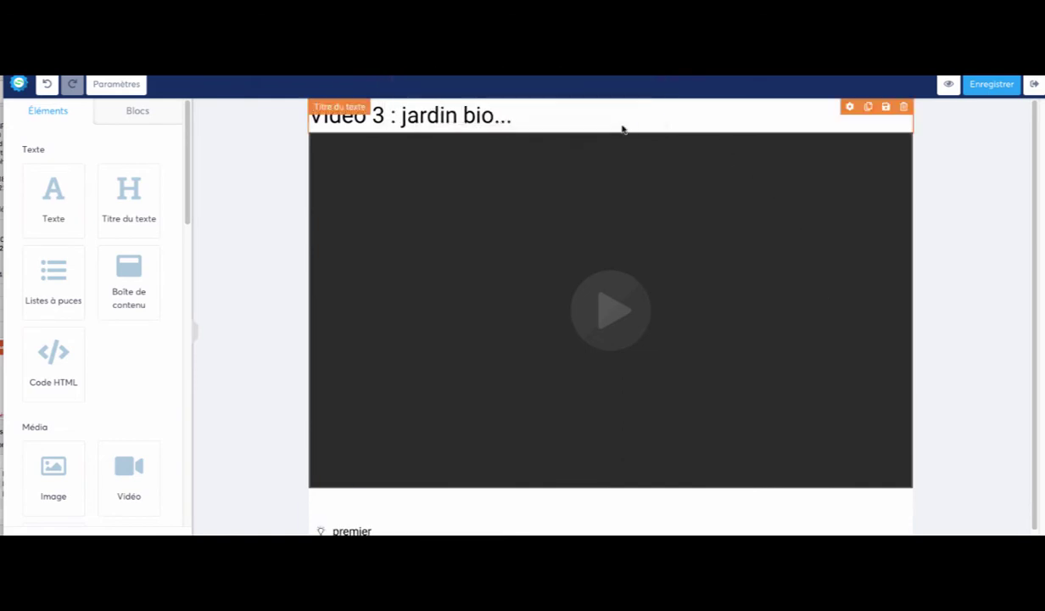
scroll(431, 496, "down", 1)
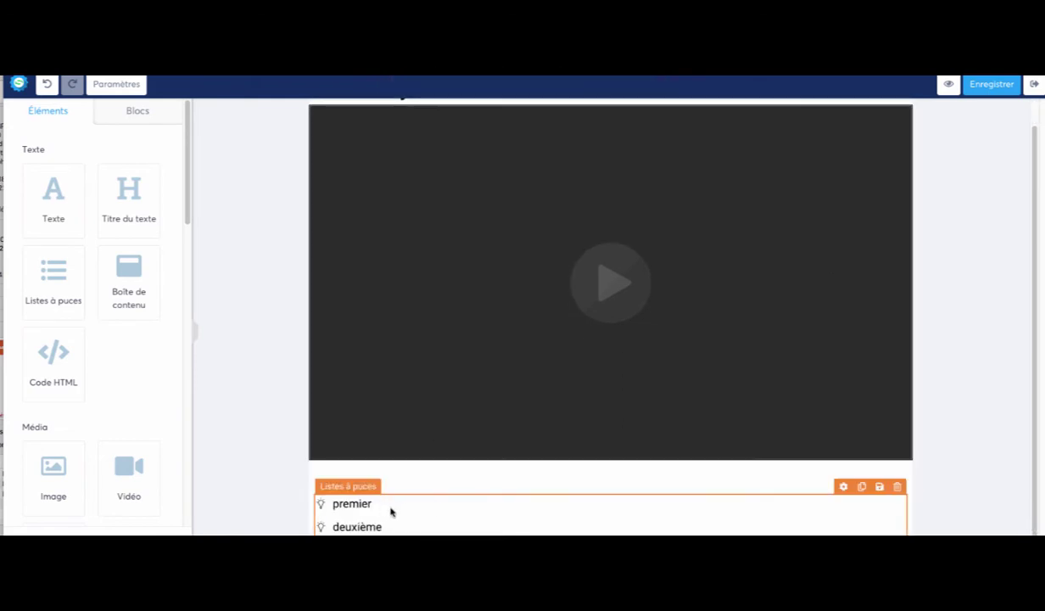
left_click(399, 510)
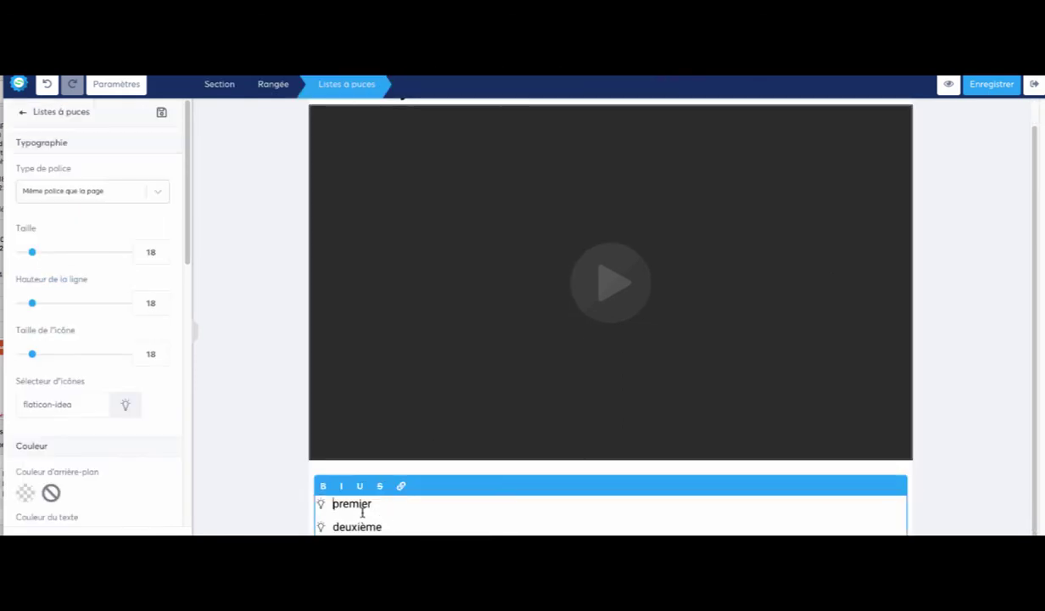
left_click(320, 507)
double_click(335, 504)
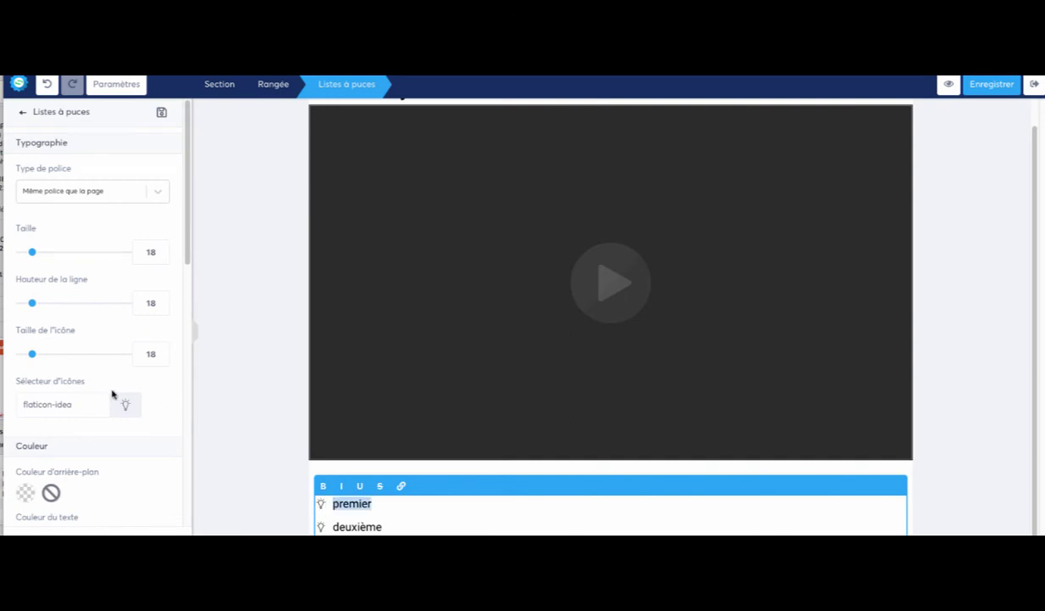
- Look through the bullet list's settings and set its icon to the plain check mark
scroll(116, 397, "down", 3)
scroll(118, 406, "down", 5)
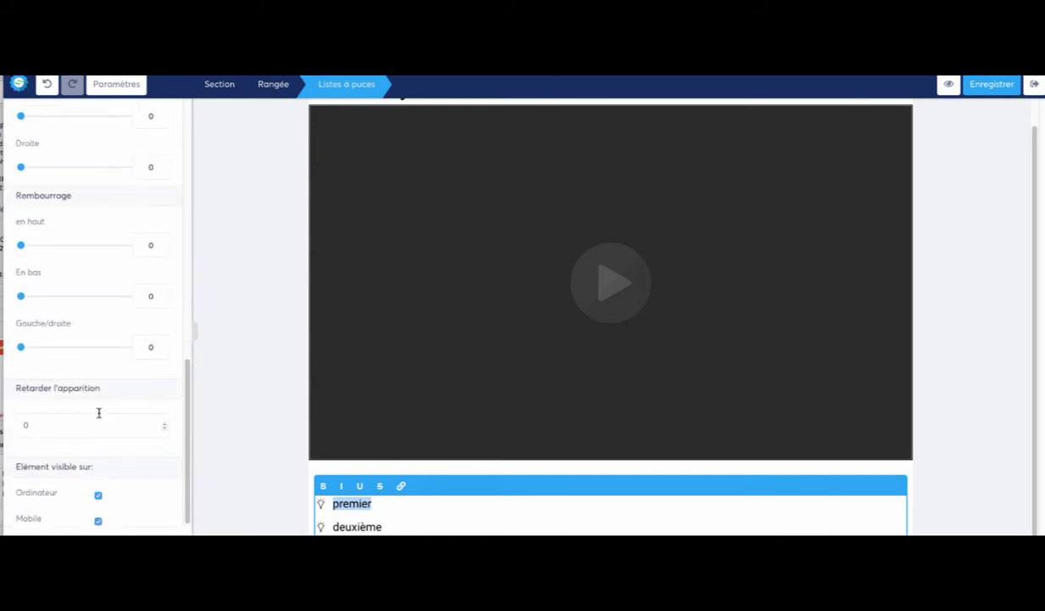
scroll(102, 399, "up", 5)
left_click(125, 169)
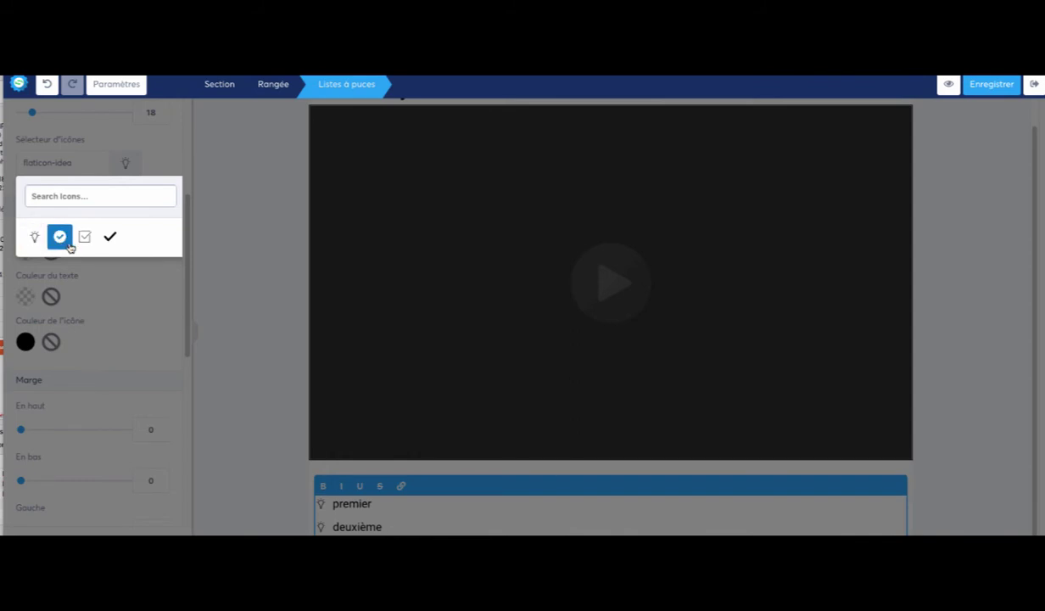
left_click(110, 238)
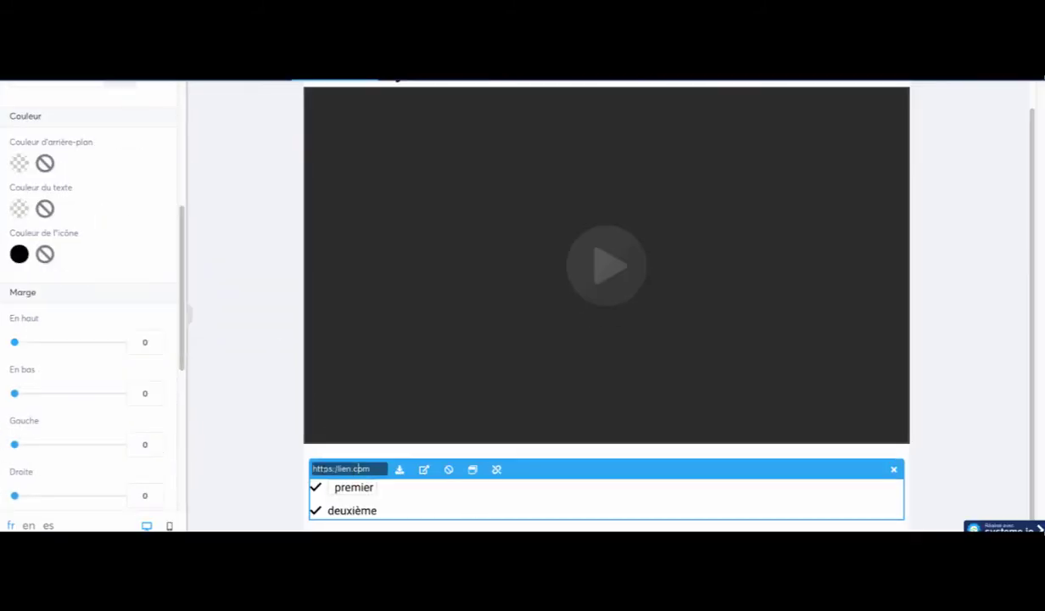
left_click_drag(337, 468, 329, 445)
left_click(453, 499)
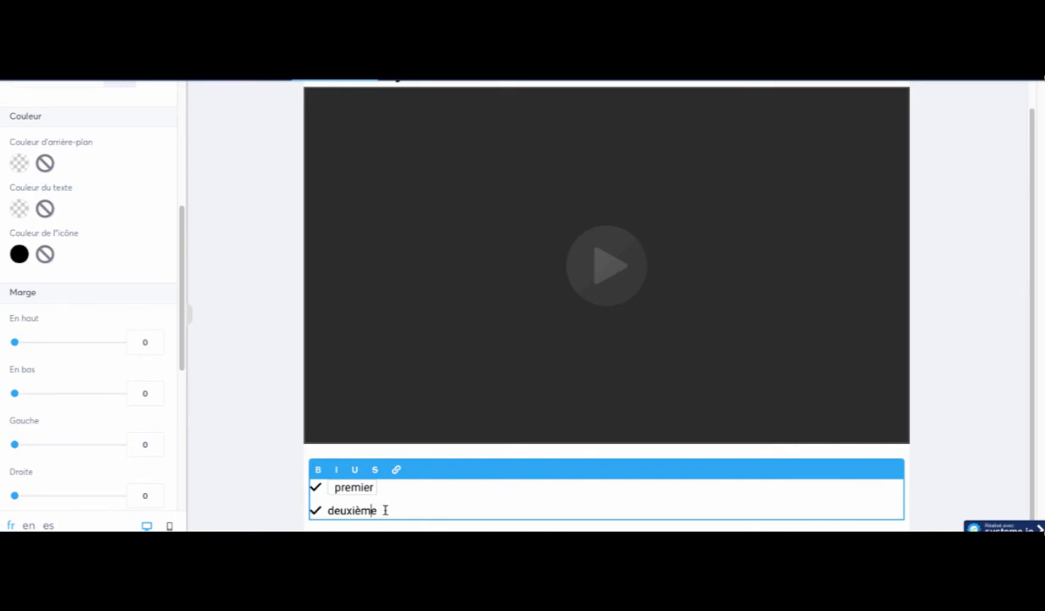
left_click_drag(386, 510, 330, 508)
left_click(362, 510)
double_click(374, 511)
- Upload graphique.jpg from the Bureau folder and set it as the file link of the list item "premier"
left_click(338, 492)
left_click(338, 491)
left_click_drag(336, 488, 365, 488)
double_click(356, 488)
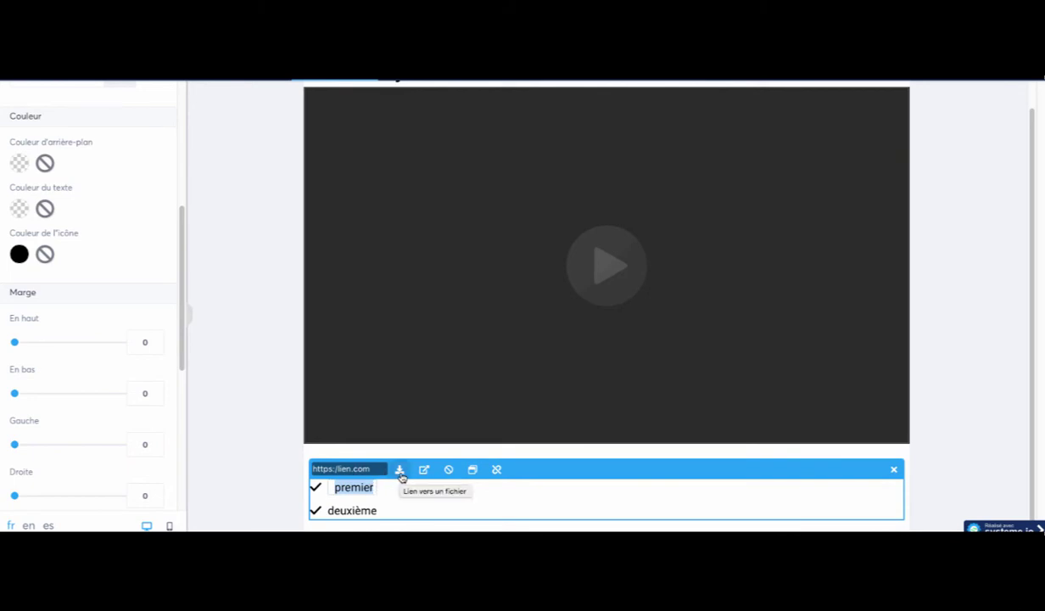
left_click(400, 471)
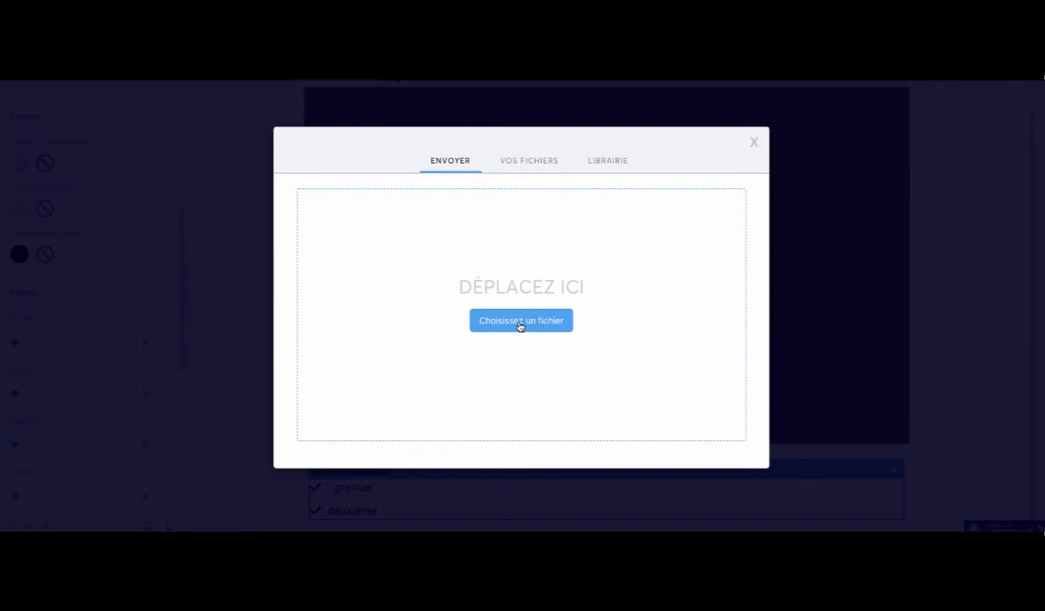
left_click(556, 324)
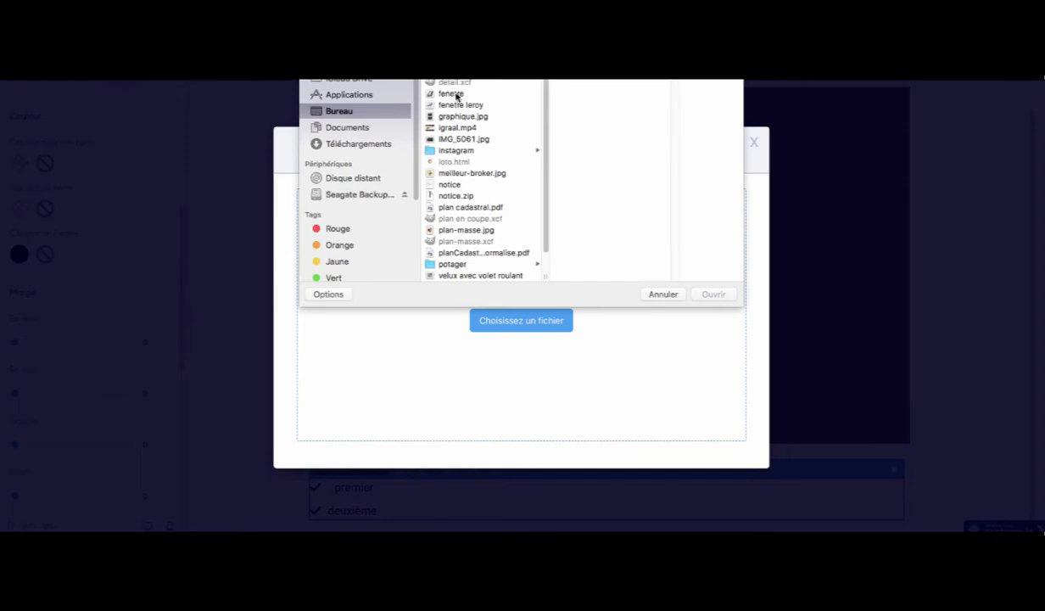
left_click(465, 117)
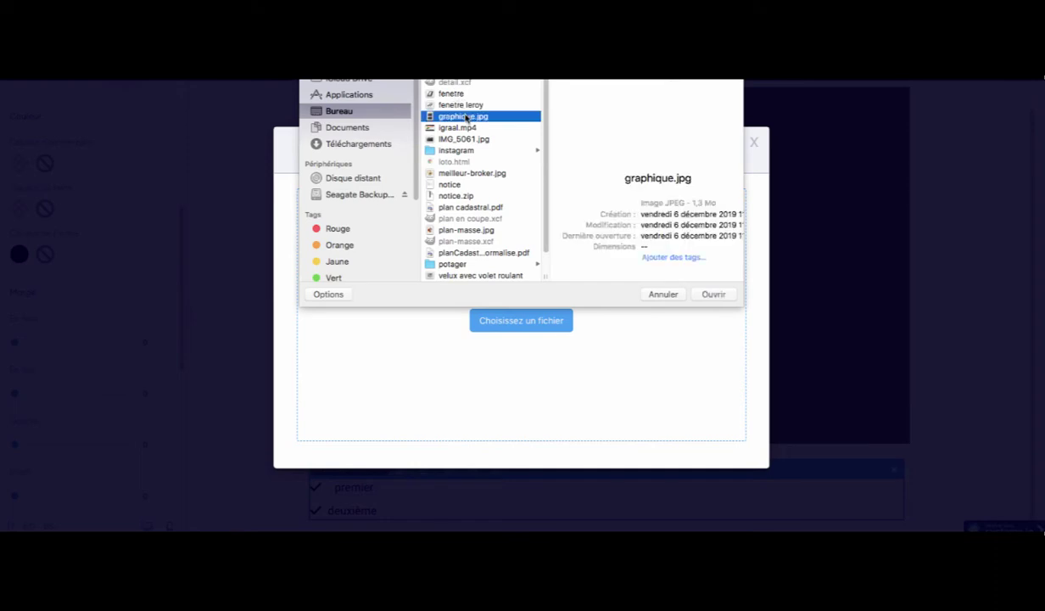
left_click(715, 294)
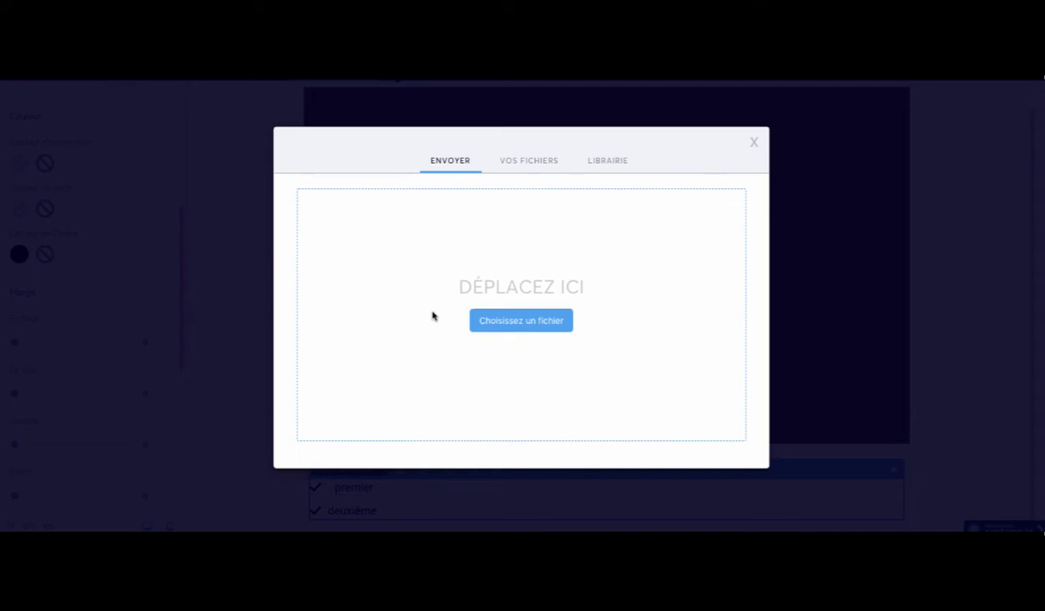
left_click(533, 166)
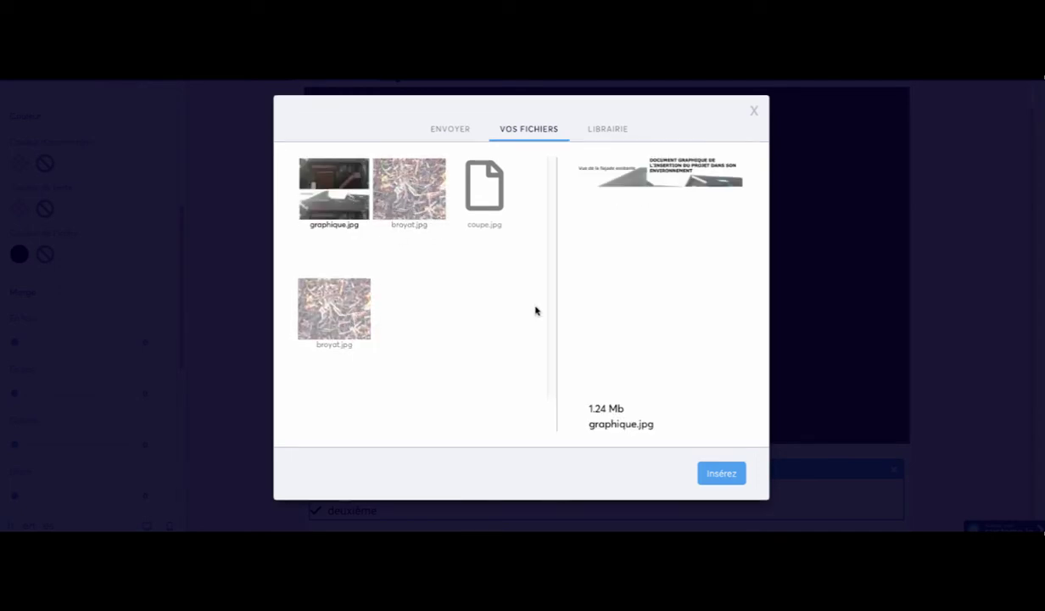
left_click(728, 473)
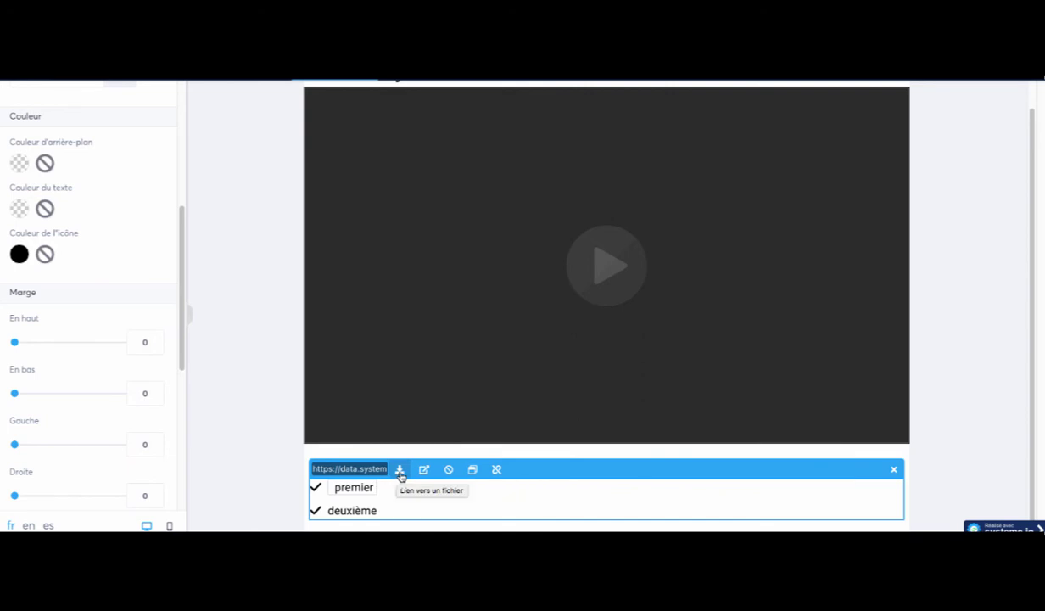
- Upload notice.zip, set it as the file link of the second list item, and reword that item as "format zip"
left_click(381, 512)
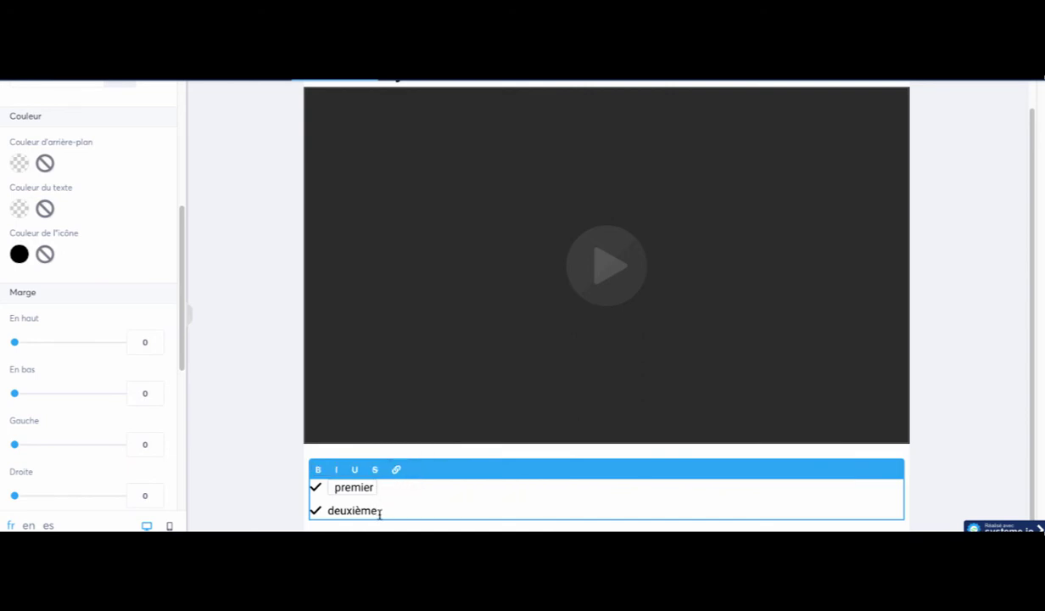
left_click_drag(379, 513, 329, 510)
left_click(396, 469)
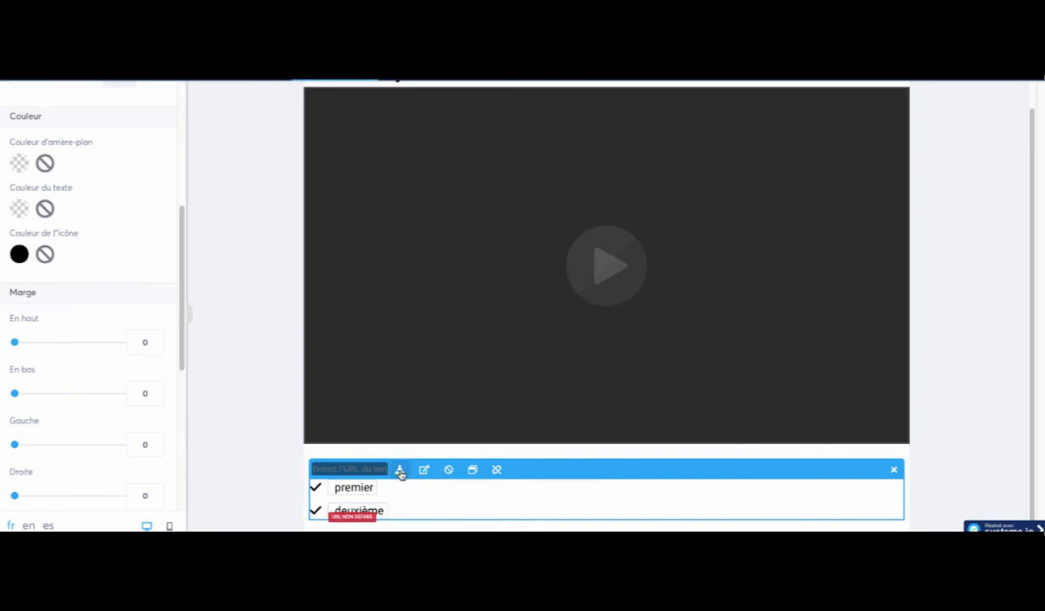
left_click(401, 472)
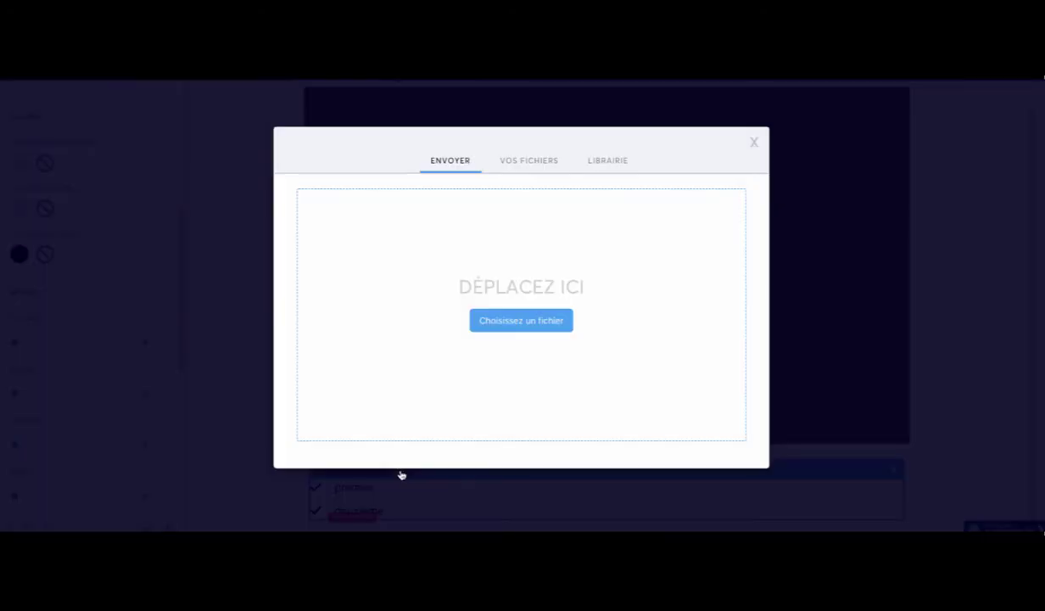
left_click(509, 322)
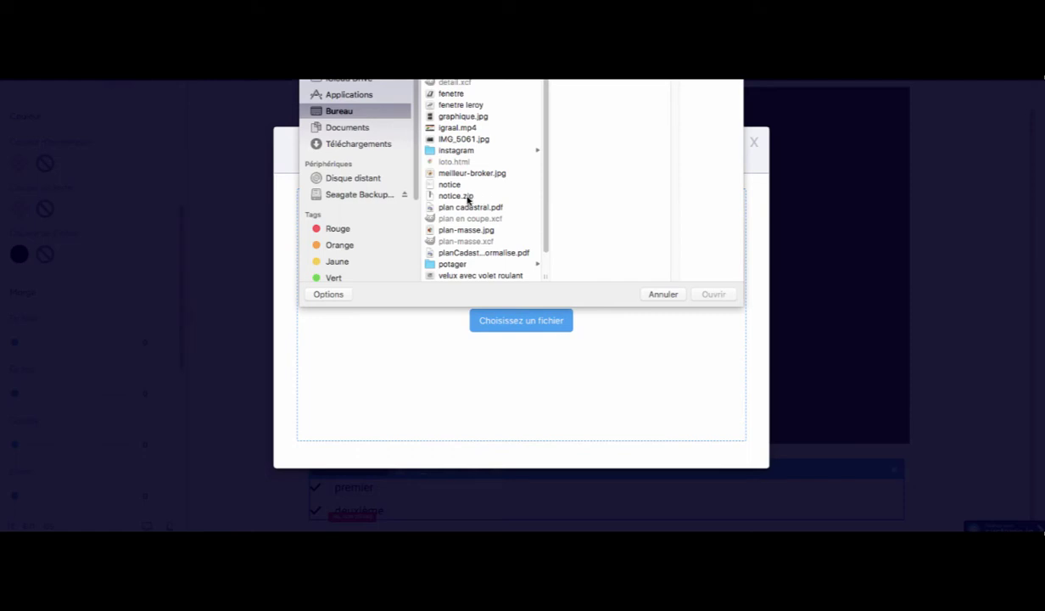
double_click(467, 201)
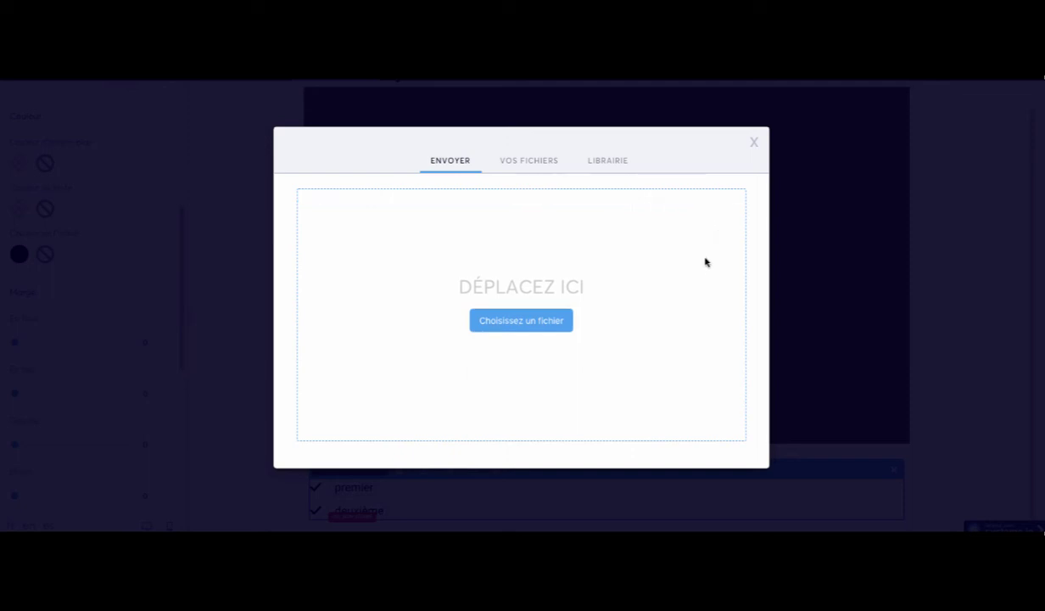
left_click(528, 161)
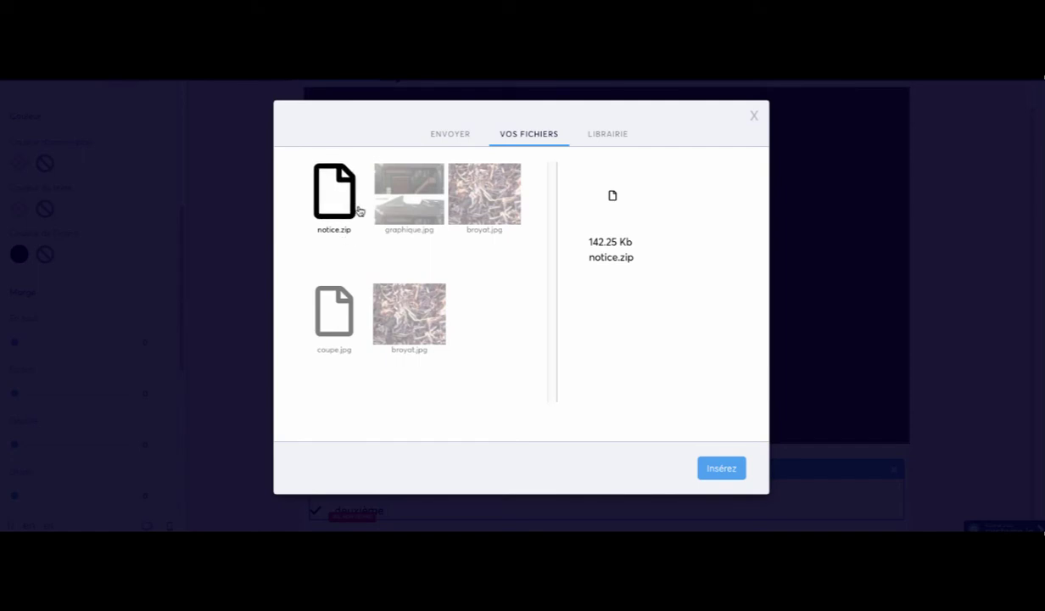
left_click(730, 466)
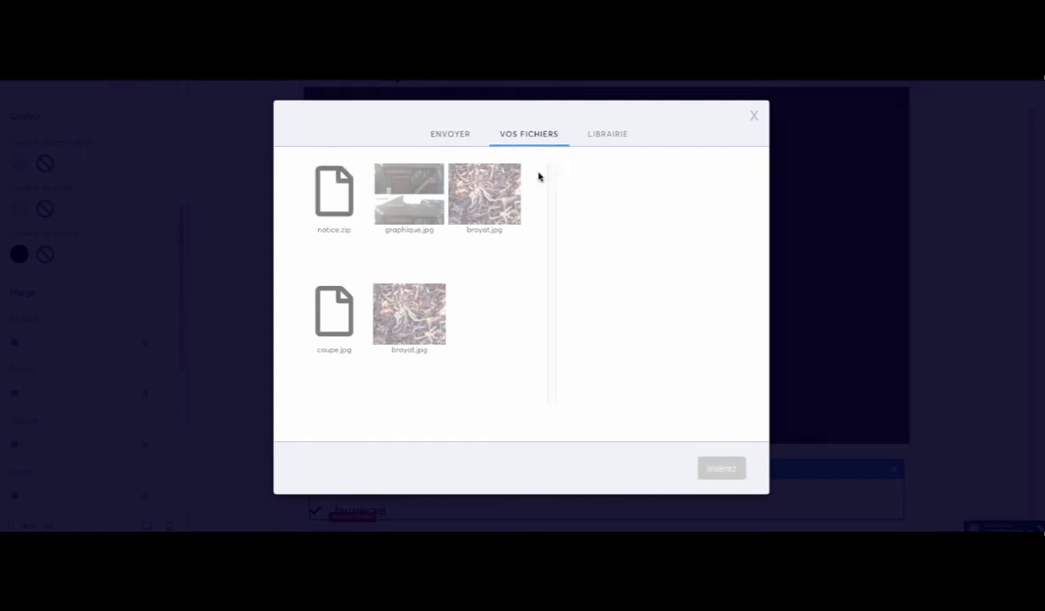
left_click(347, 208)
left_click(724, 471)
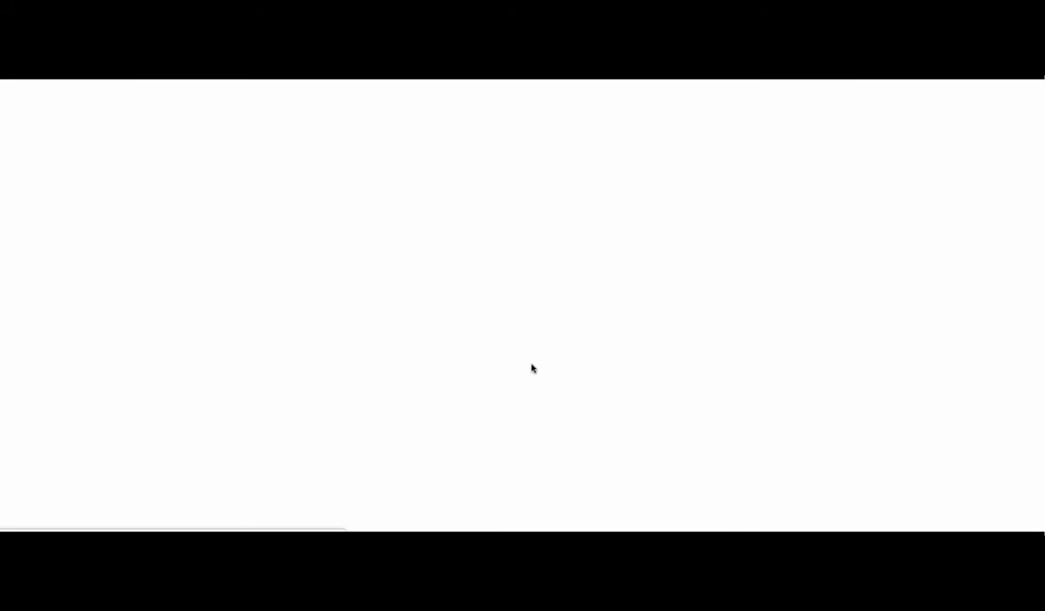
- Preview the Vidéo 3 page as a student and test the "format zip" and "premier" file links below the video
scroll(530, 367, "down", 2)
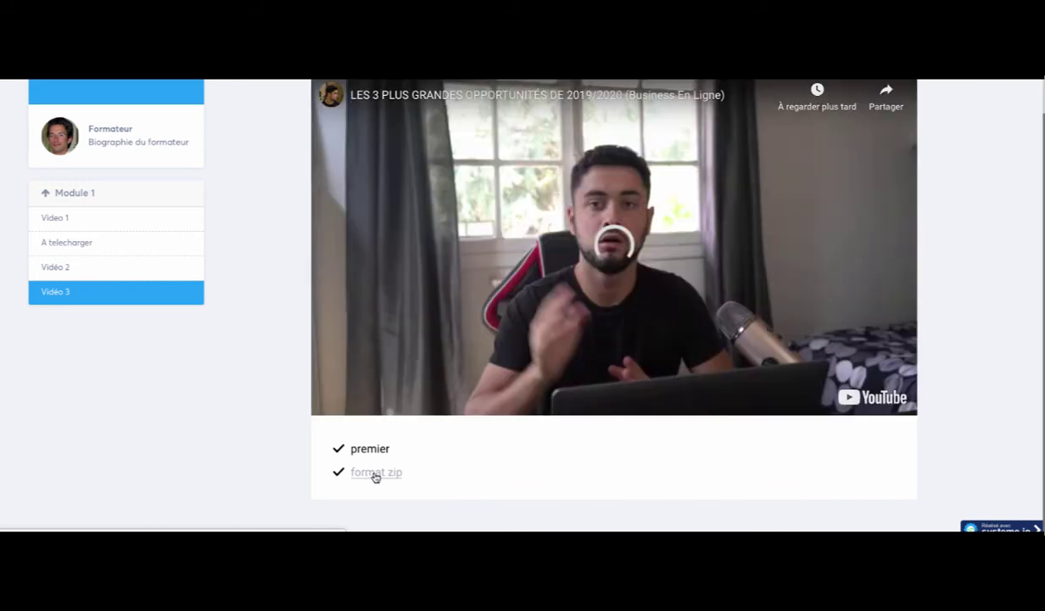
left_click(376, 475)
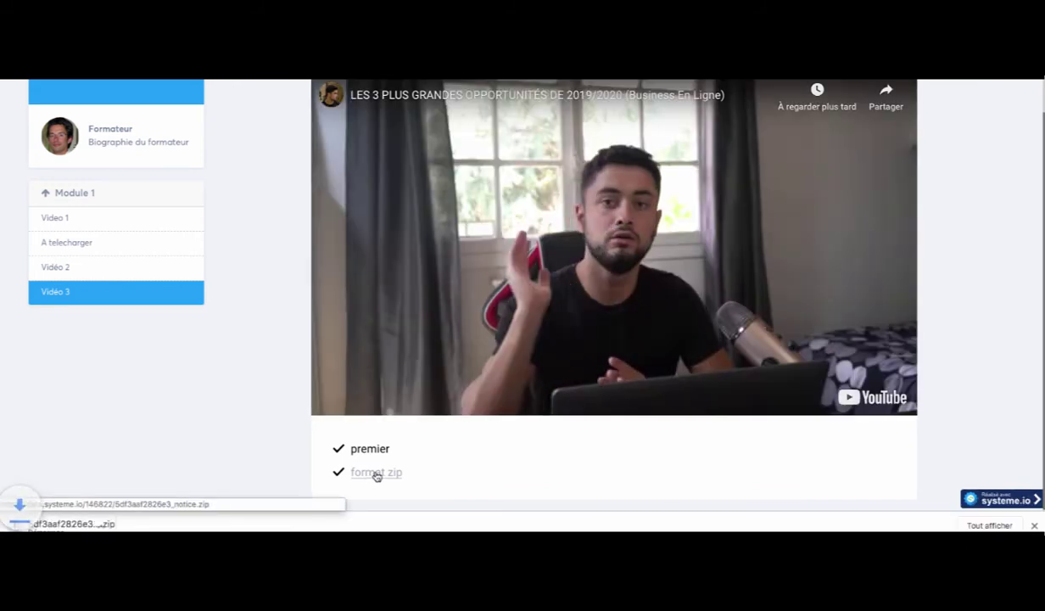
left_click(629, 291)
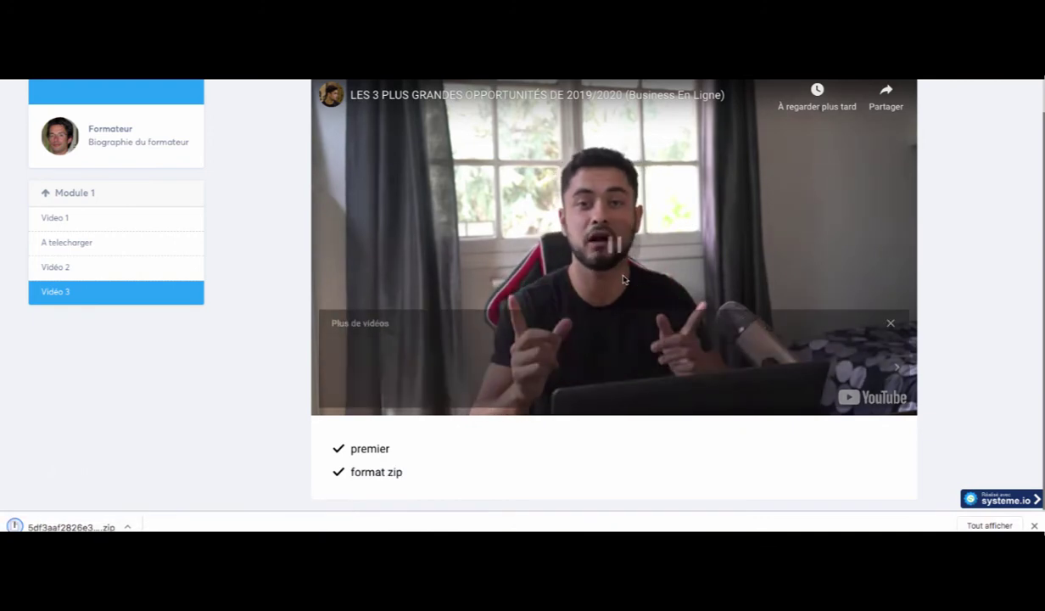
left_click_drag(1, 541, 8, 526)
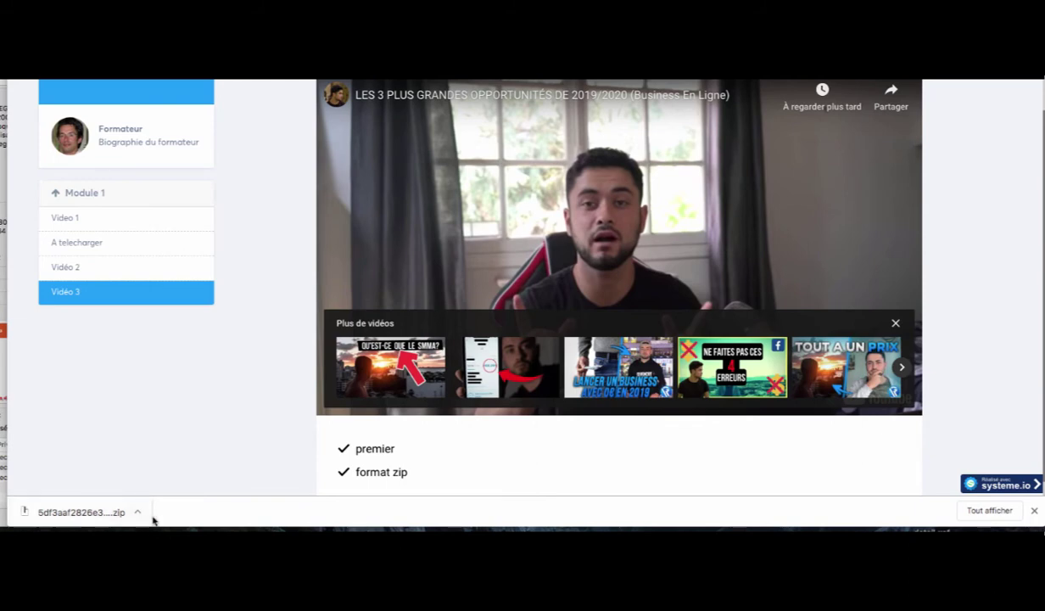
left_click(375, 450)
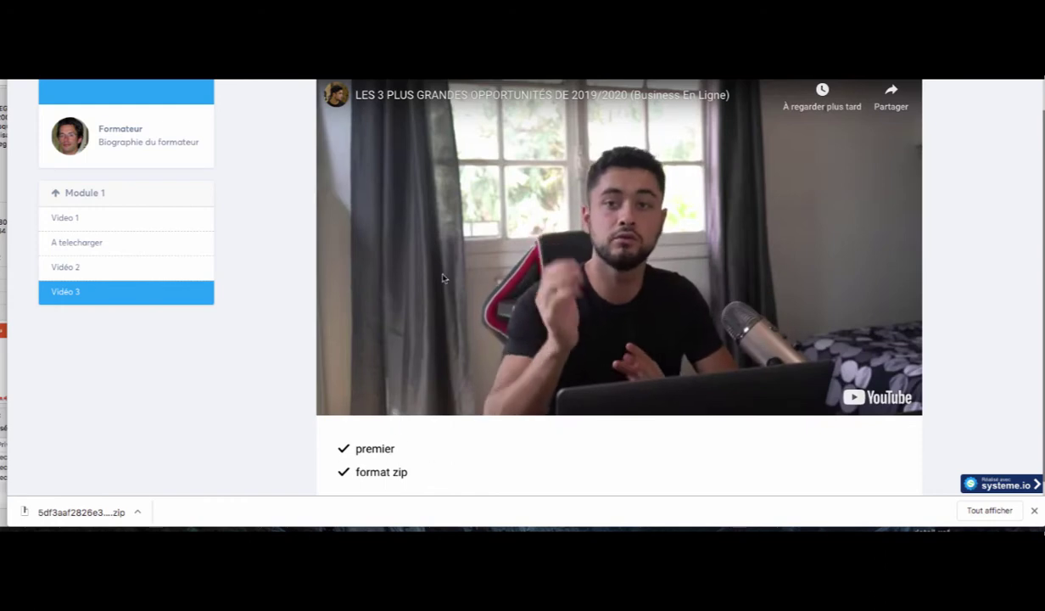
left_click(442, 278)
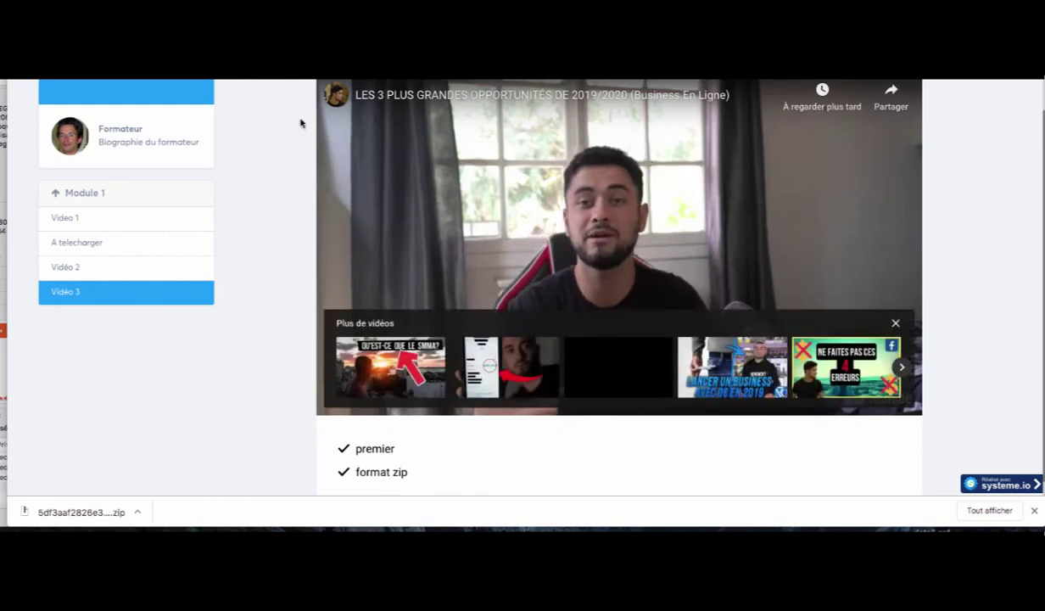
scroll(244, 152, "up", 1)
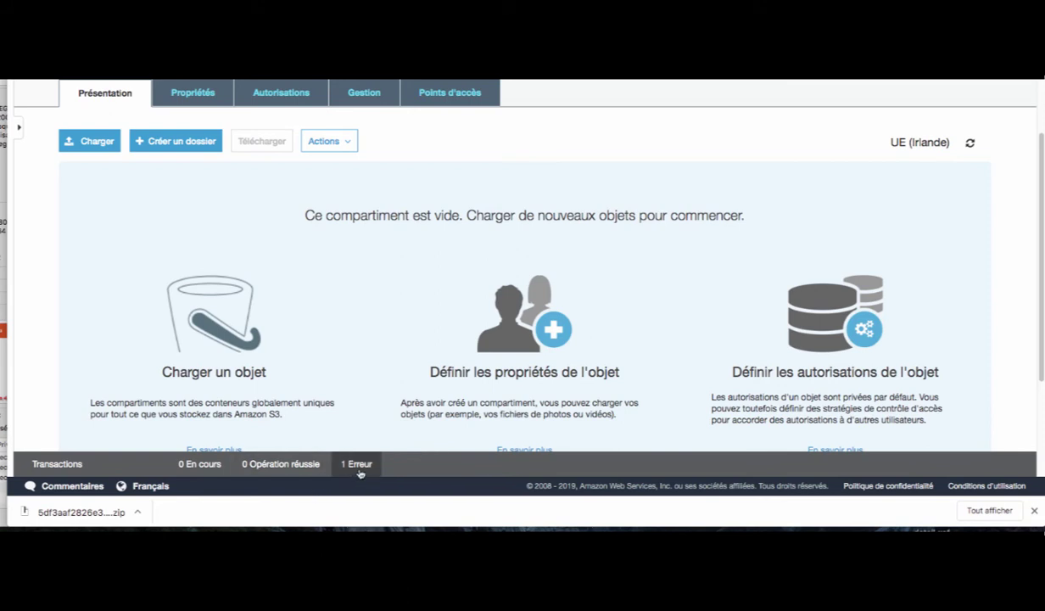
scroll(346, 358, "down", 3)
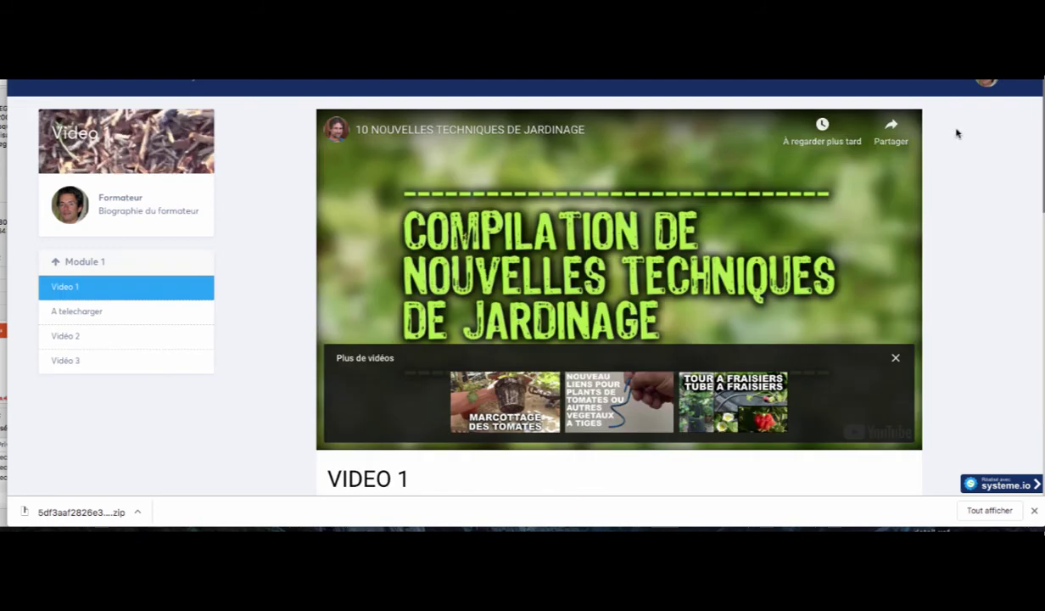
left_click(930, 81)
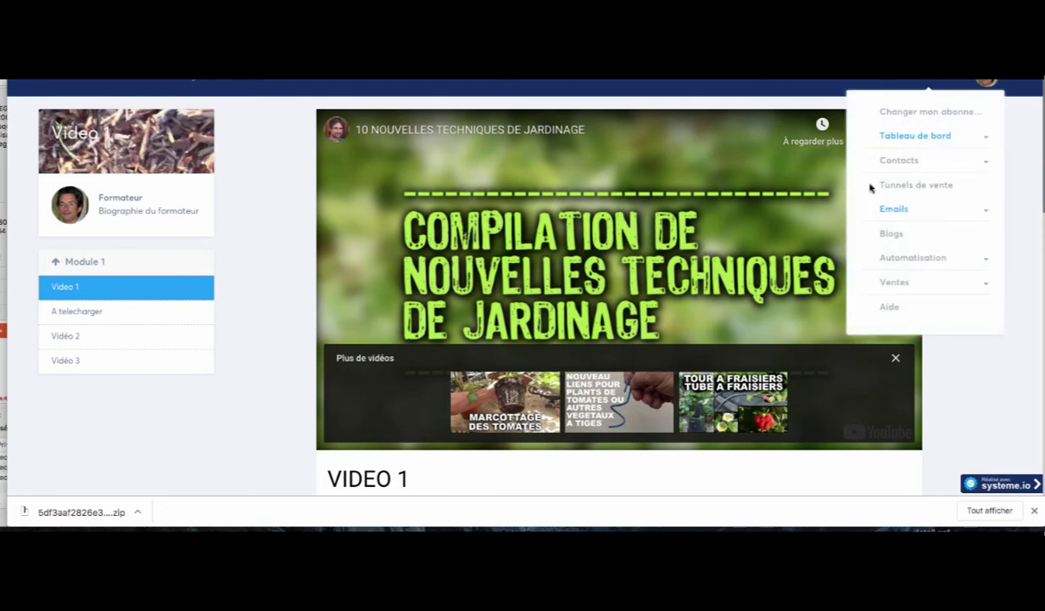
left_click(227, 138)
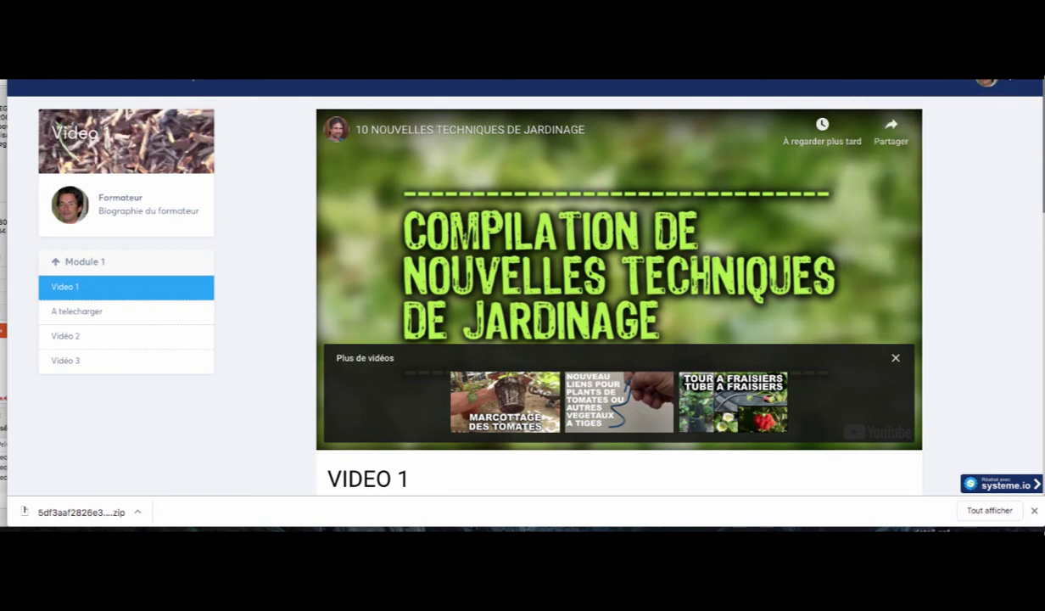
scroll(963, 185, "down", 3)
scroll(963, 184, "up", 3)
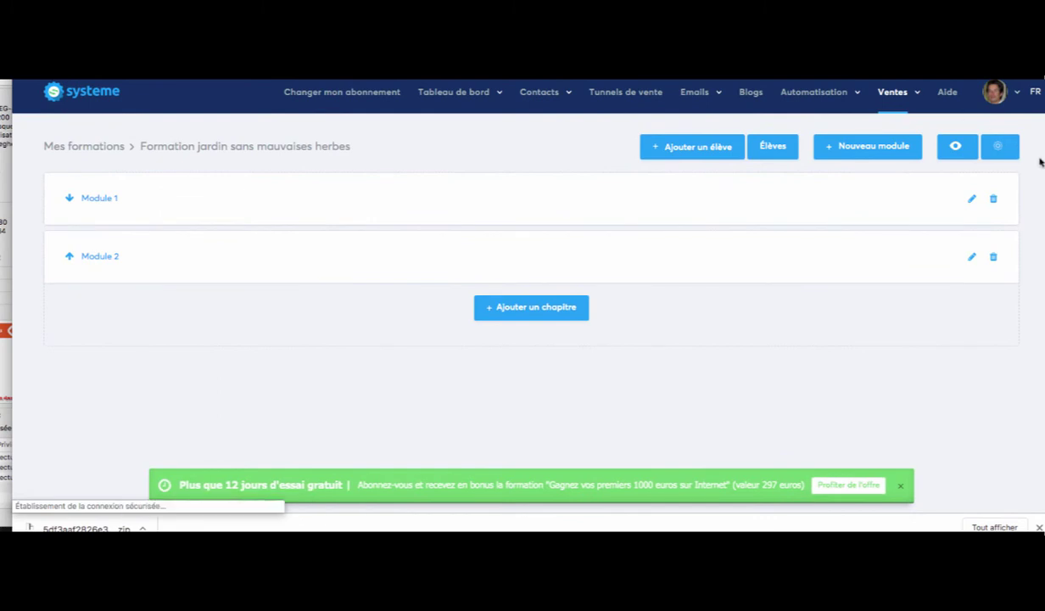
- Duplicate the Vidéo 3 chapter of Module 1 in the Formation jardin sans mauvaises herbes course
left_click(943, 96)
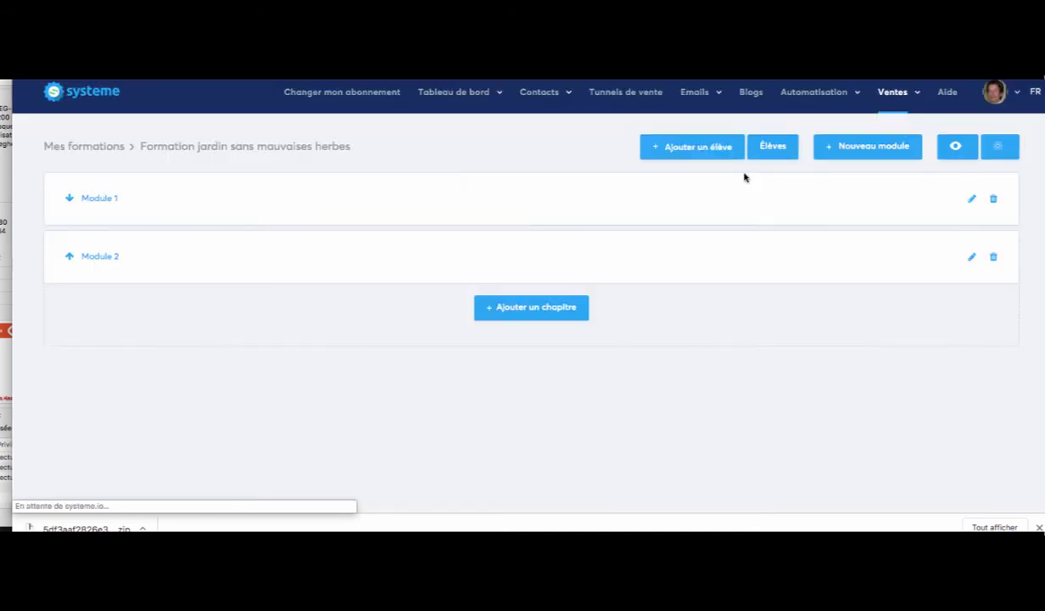
left_click(75, 205)
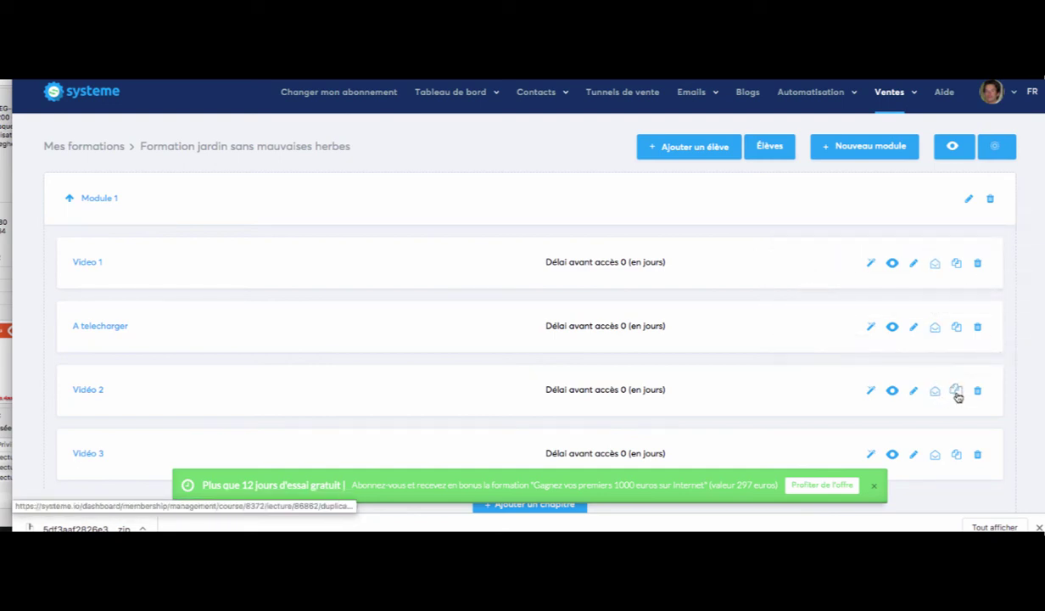
scroll(957, 395, "down", 2)
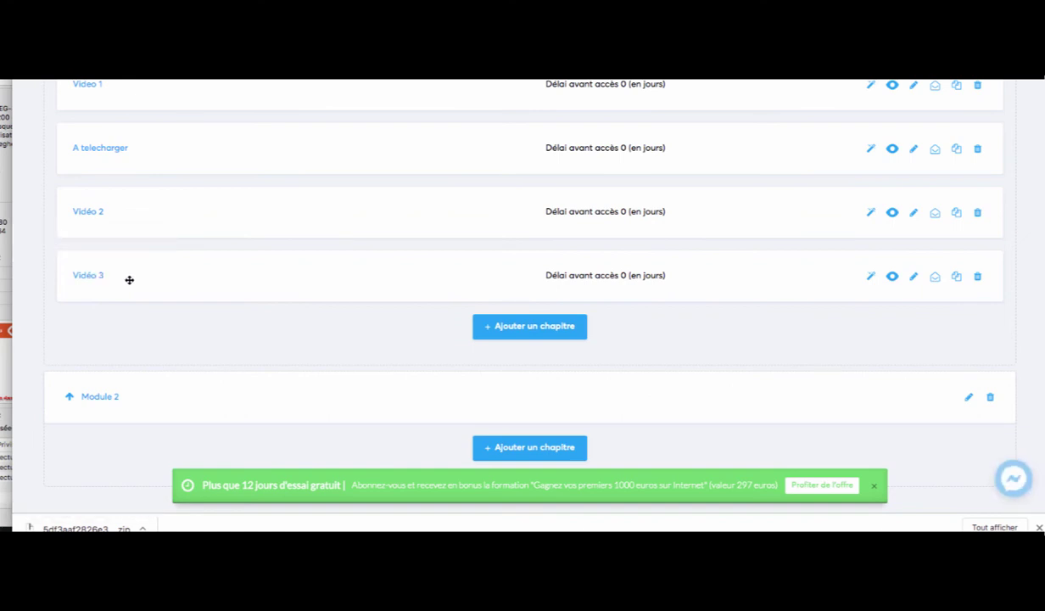
left_click(956, 277)
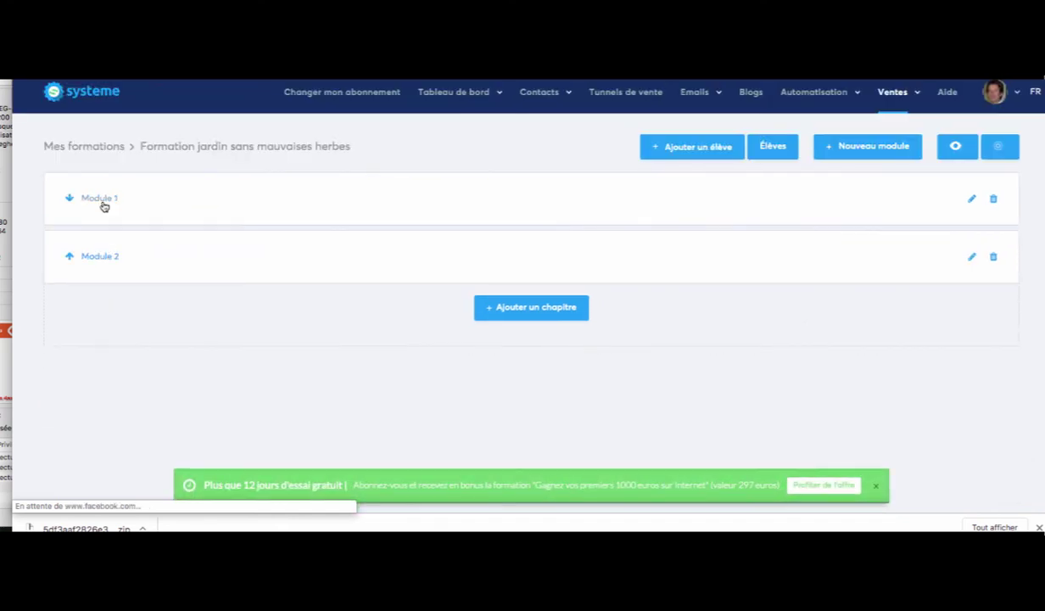
- Move the duplicated chapter (Copie) Vidéo 3 from Module 1 into Module 2
left_click(71, 198)
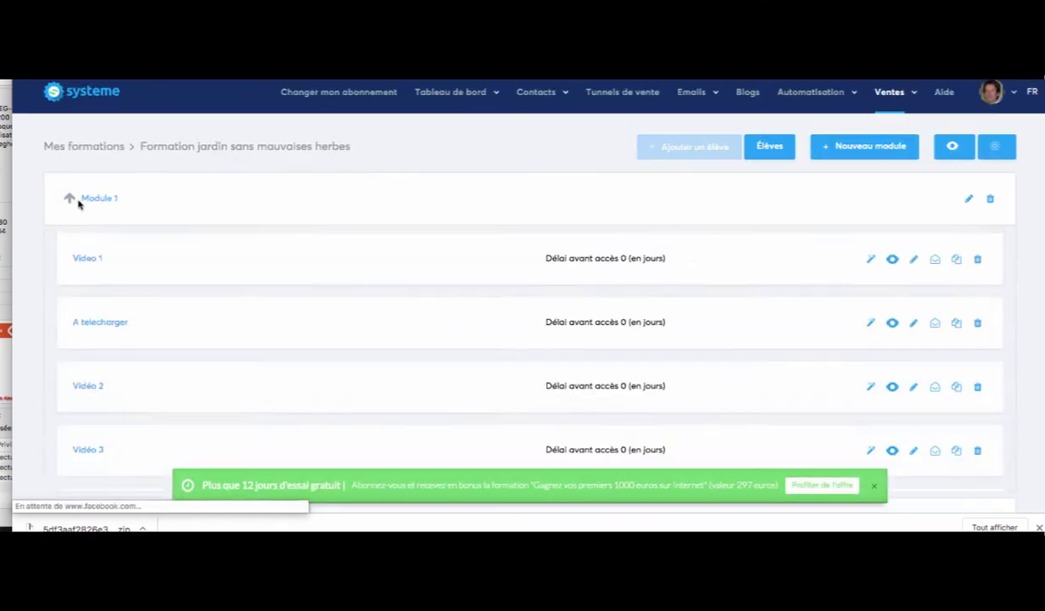
left_click(81, 200)
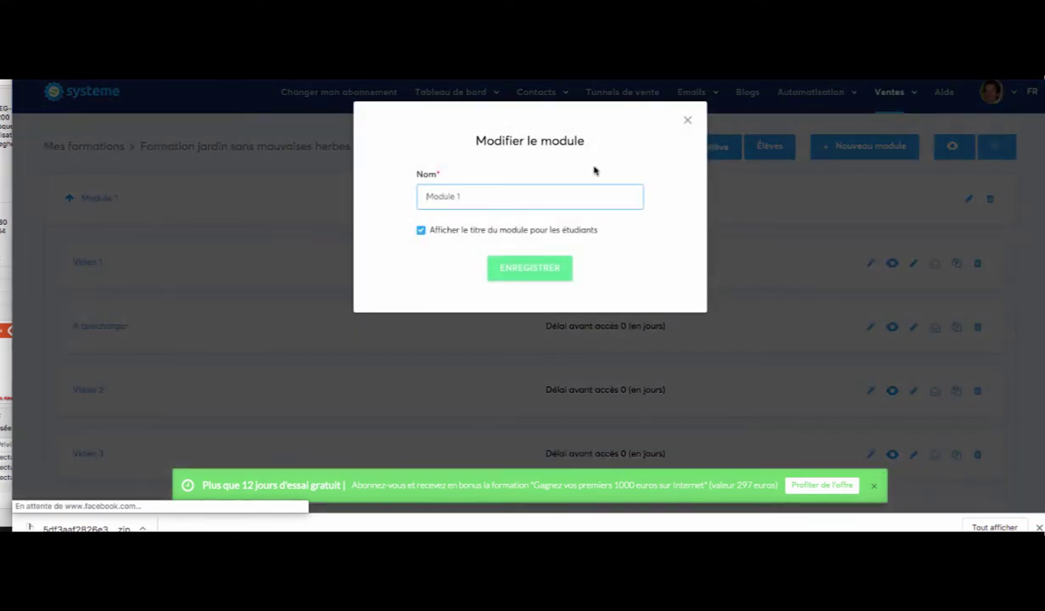
left_click(688, 119)
scroll(386, 314, "down", 3)
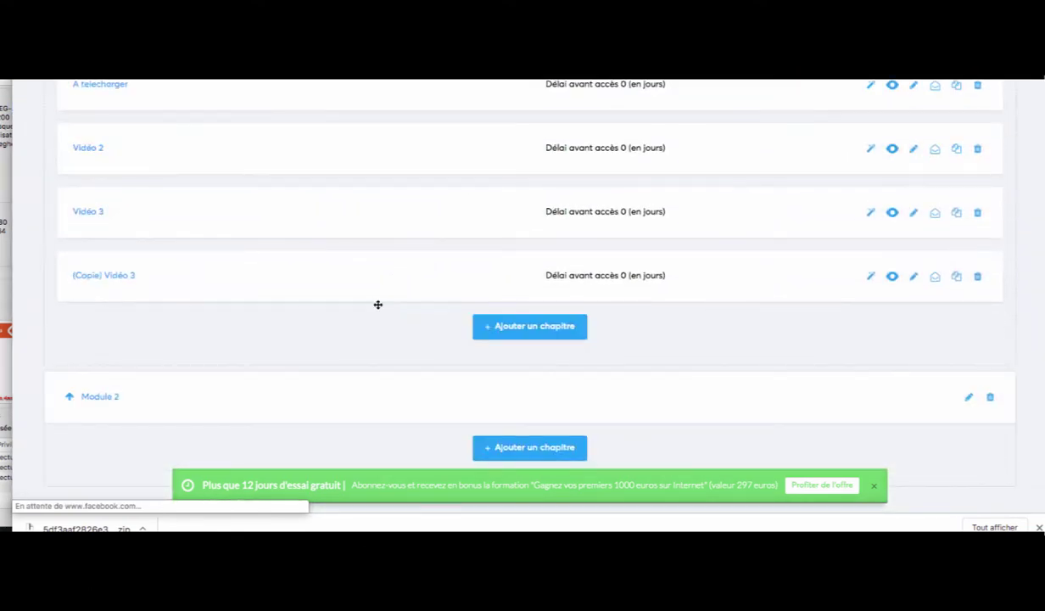
left_click_drag(162, 283, 180, 446)
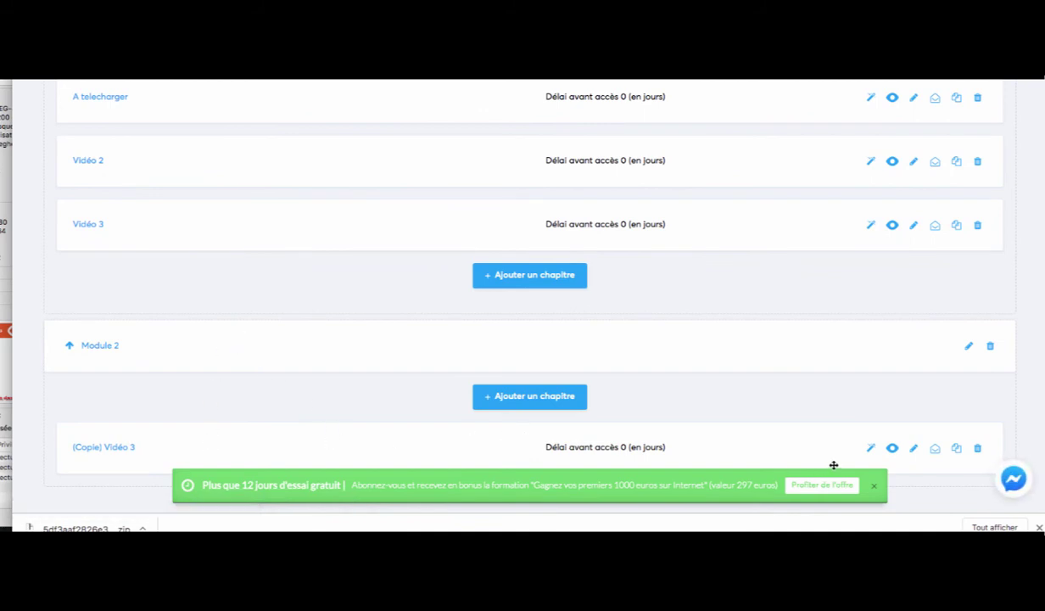
- Rename the duplicated chapter in Module 2 as "Vidéo 4" and save it
left_click(117, 451)
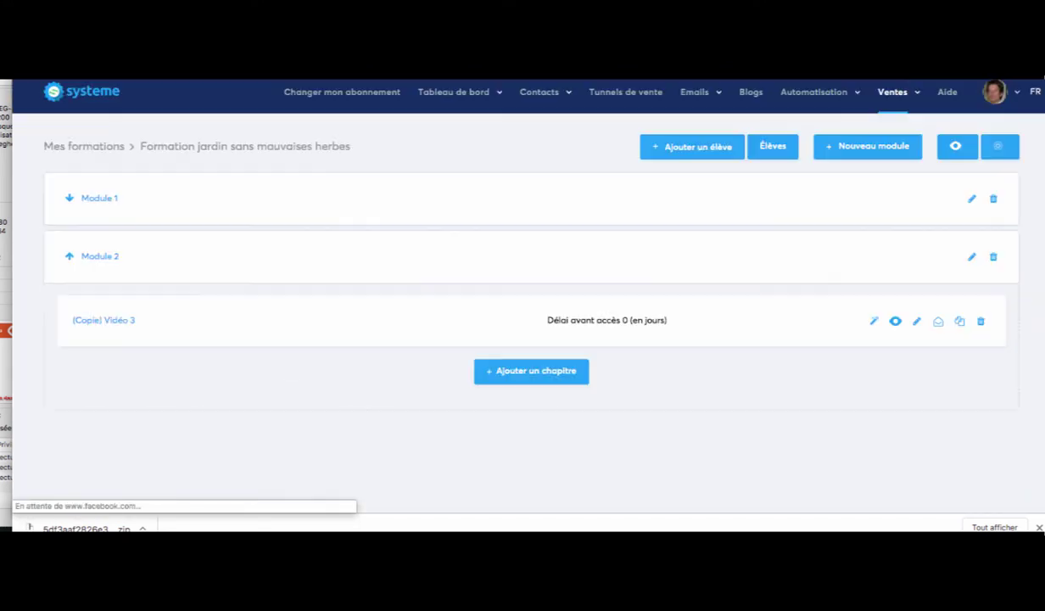
left_click(918, 324)
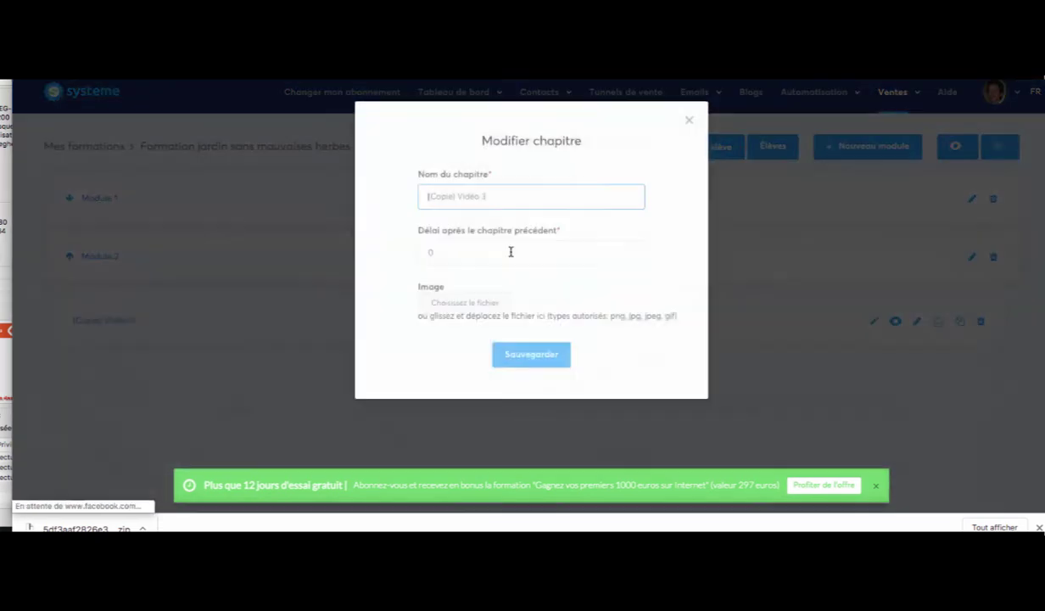
left_click_drag(492, 196, 423, 196)
type("Vidéo ")
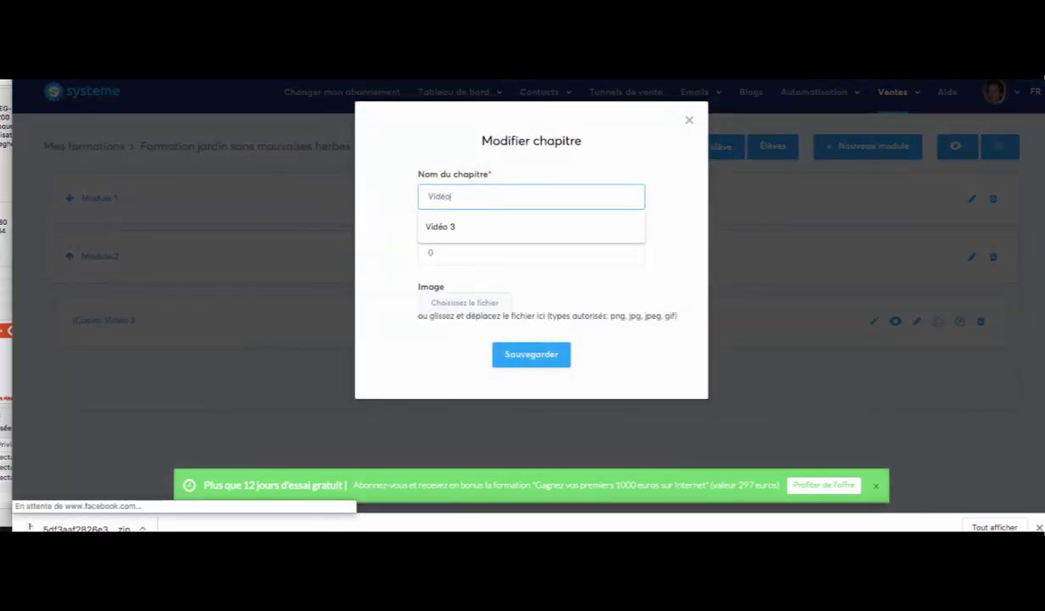
type("4")
left_click(546, 351)
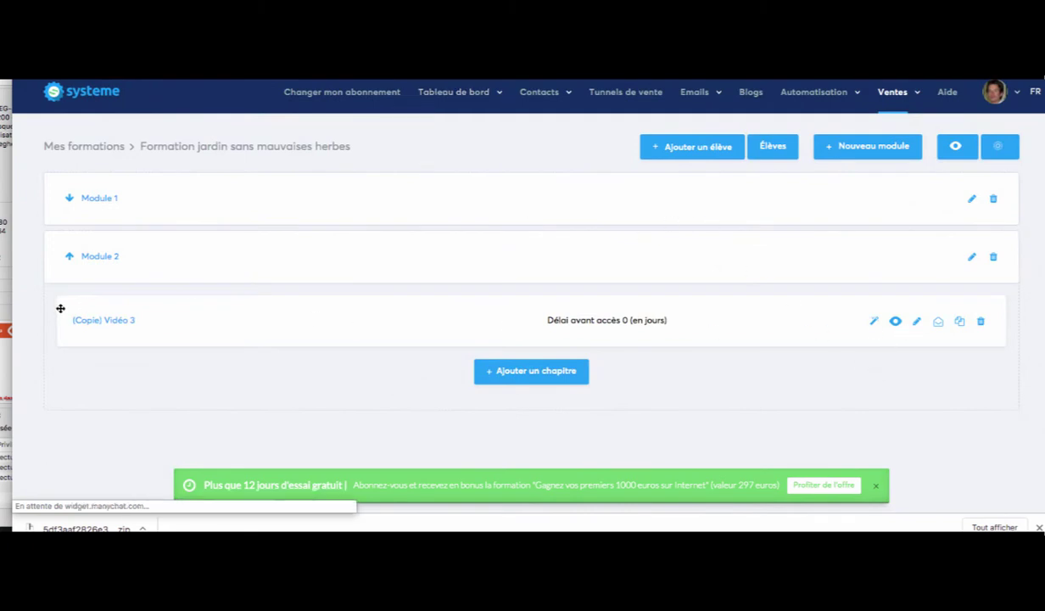
scroll(102, 330, "down", 3)
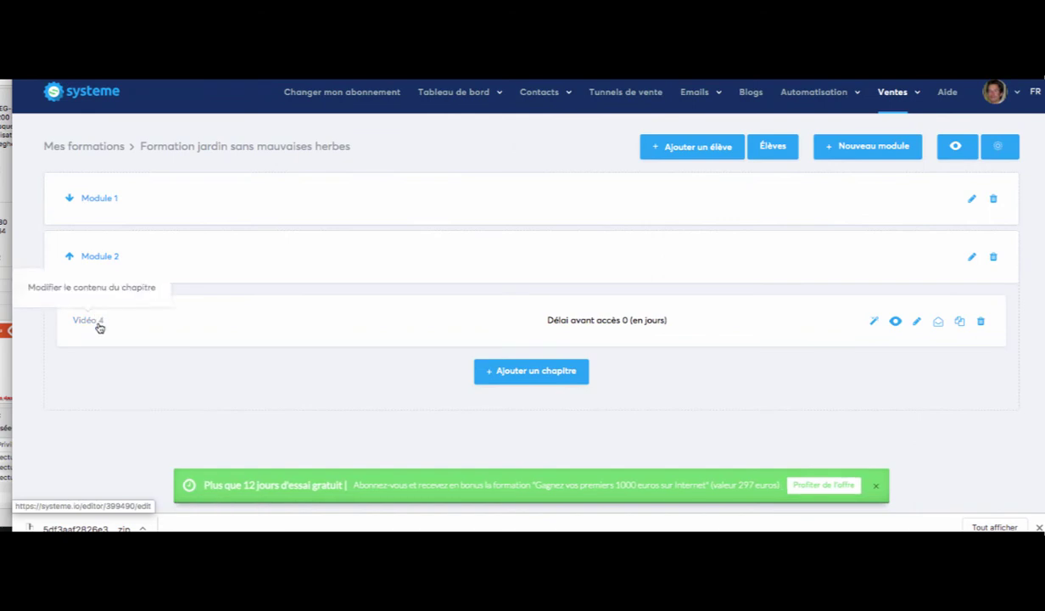
- Open the Vidéo 4 chapter's content, review its copied title, video and bullet list, and return to the course outline
left_click(97, 325)
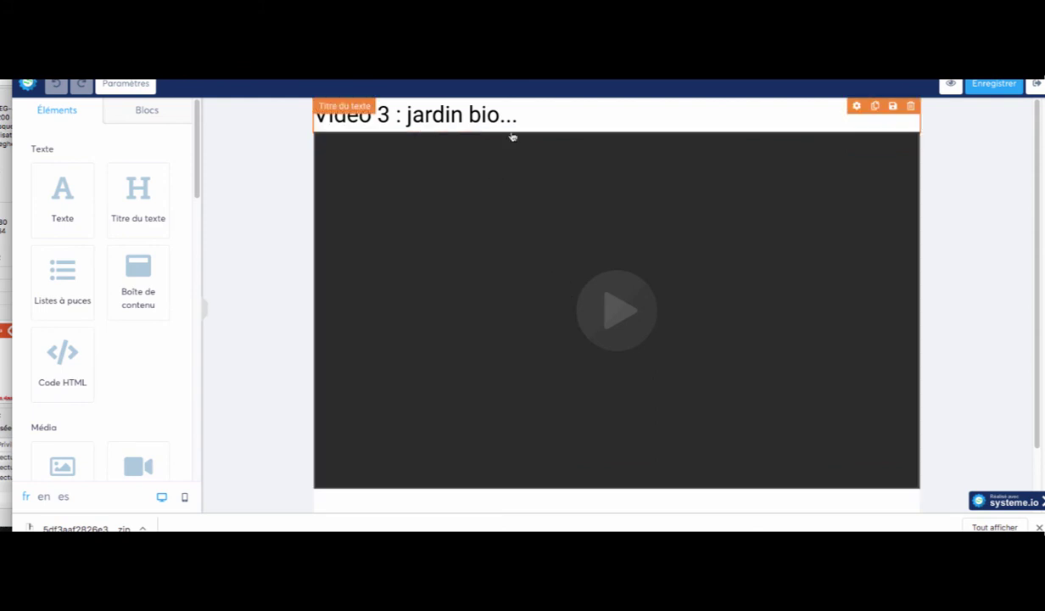
scroll(449, 255, "down", 1)
scroll(449, 255, "down", 2)
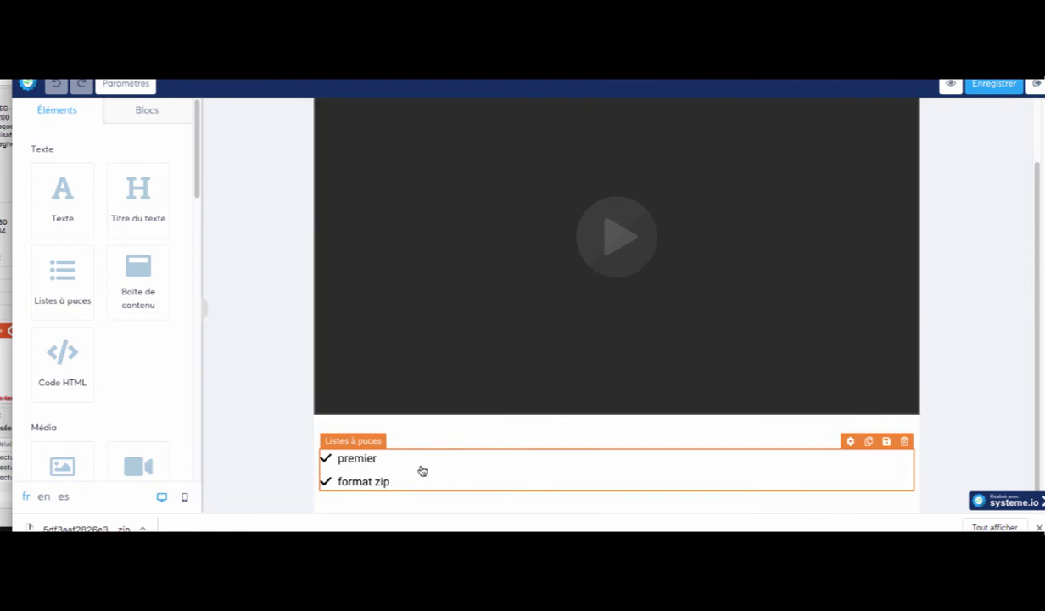
scroll(265, 260, "up", 2)
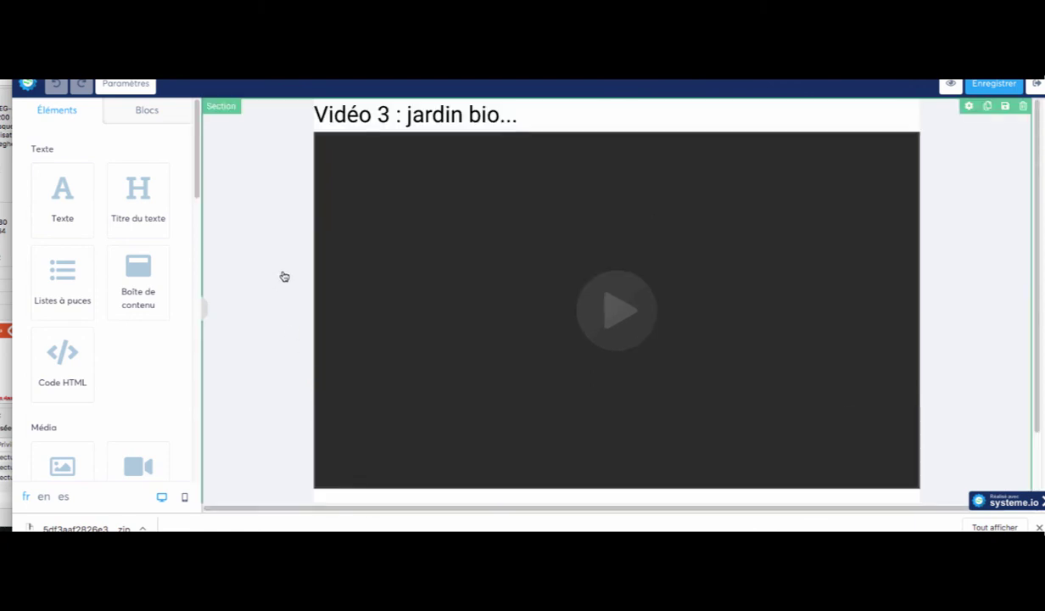
scroll(283, 275, "down", 2)
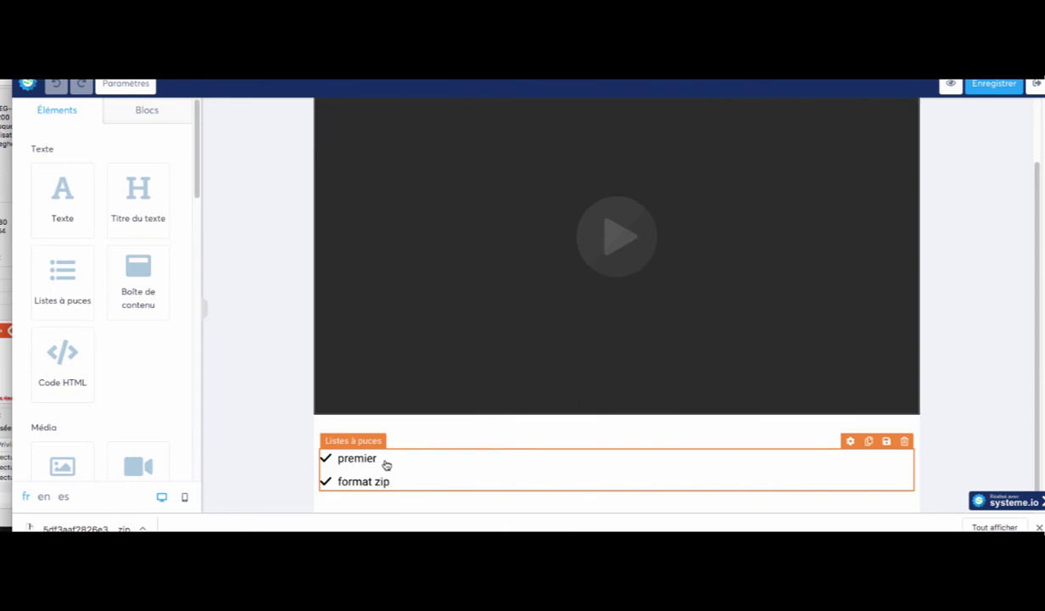
scroll(563, 262, "up", 1)
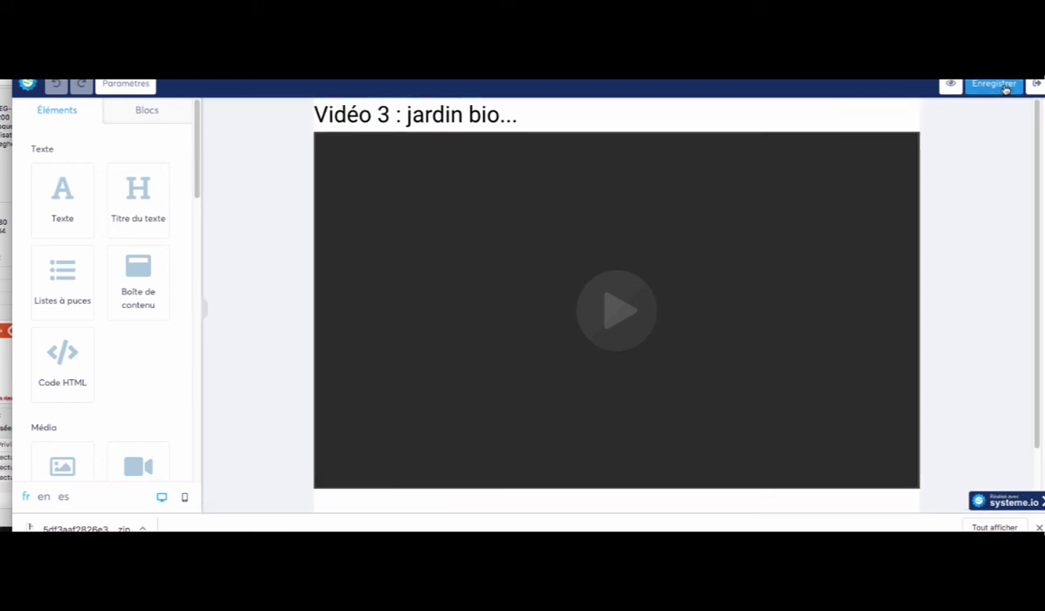
left_click(1038, 84)
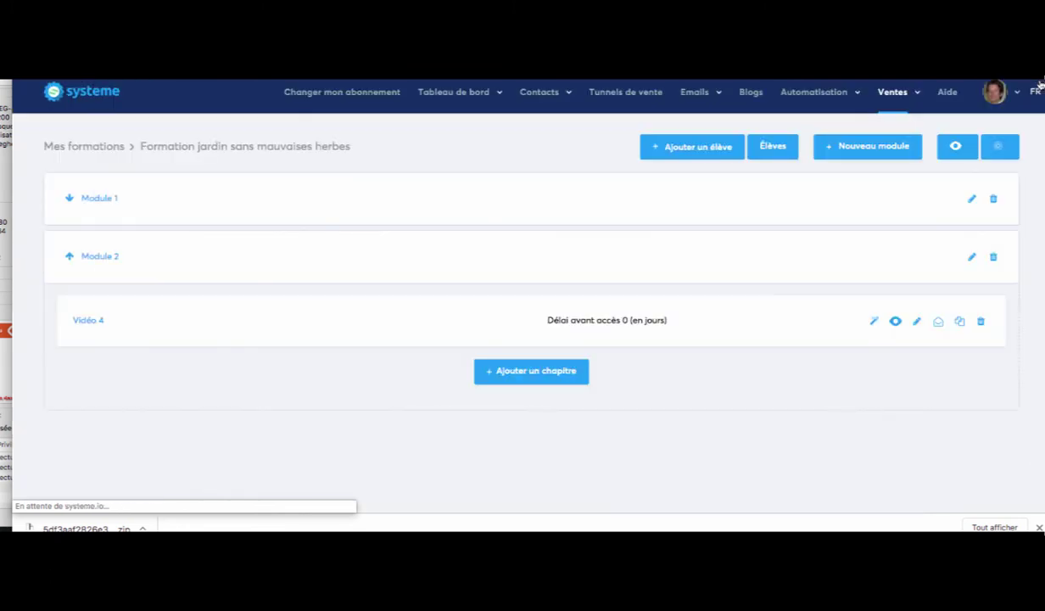
- Open the "Formation en ligne" training from the help page
mouse_move(893, 96)
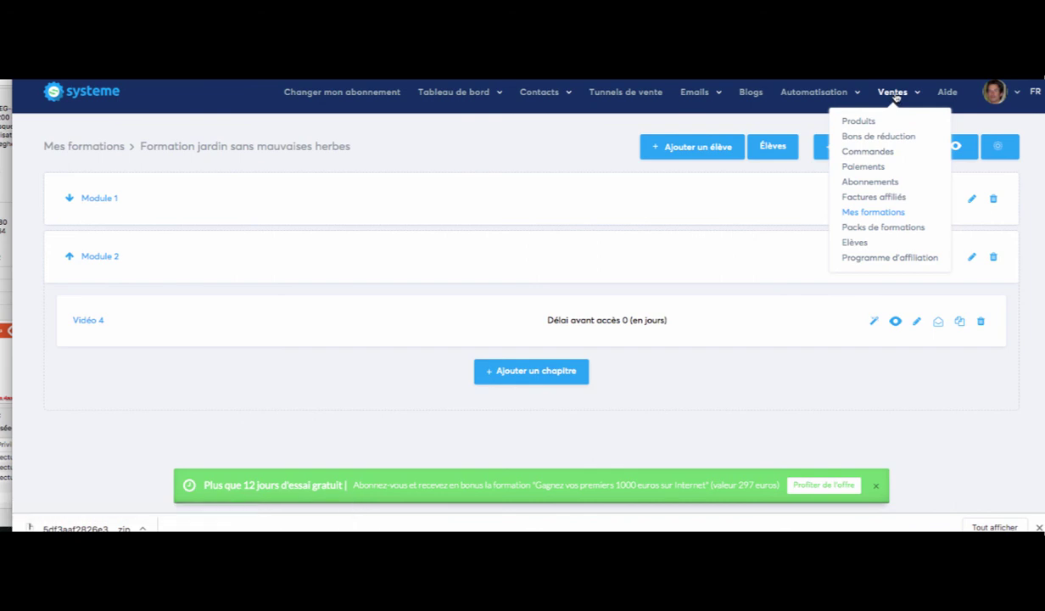
left_click(948, 93)
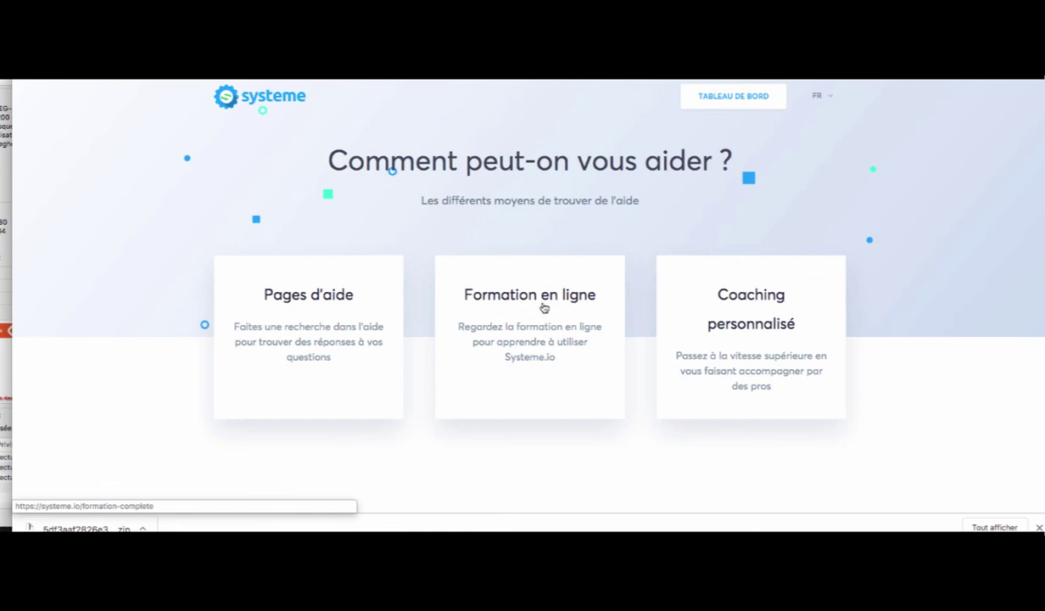
left_click(498, 290)
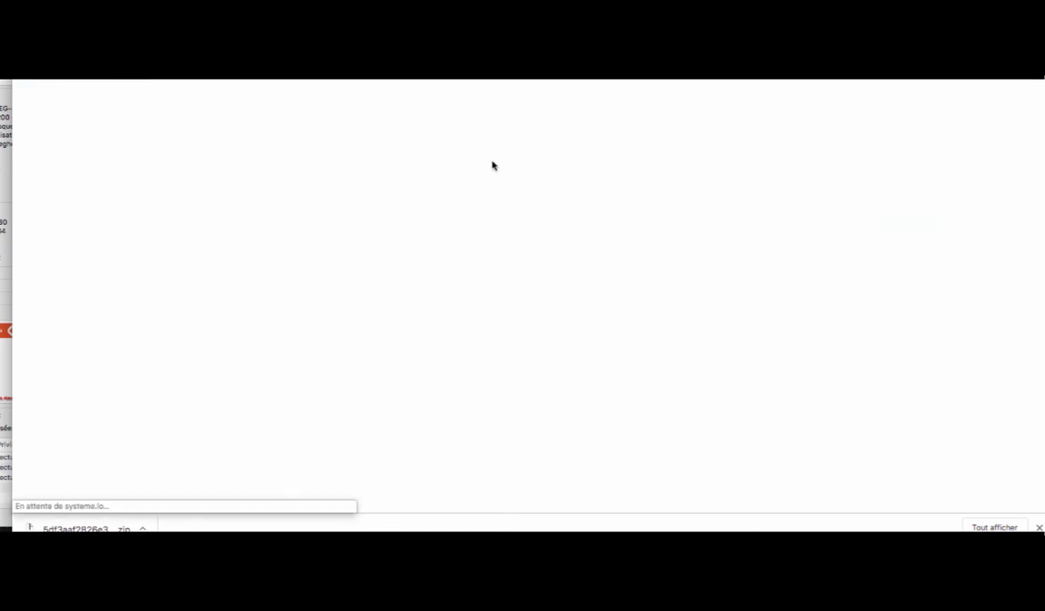
- Look through the online training's introduction, contact management and sales funnel video sections
scroll(387, 212, "down", 3)
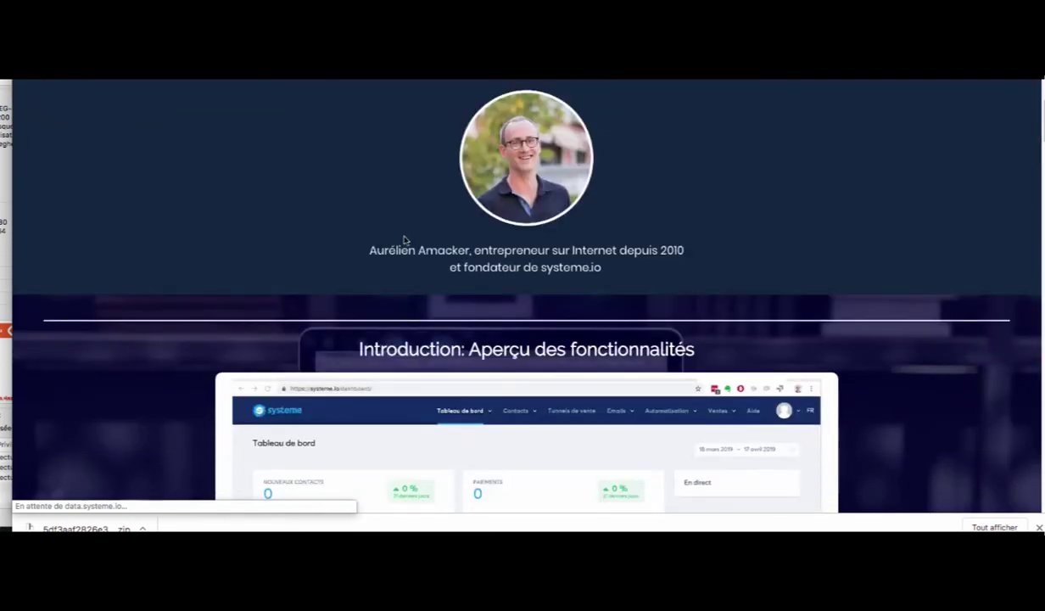
scroll(240, 272, "down", 5)
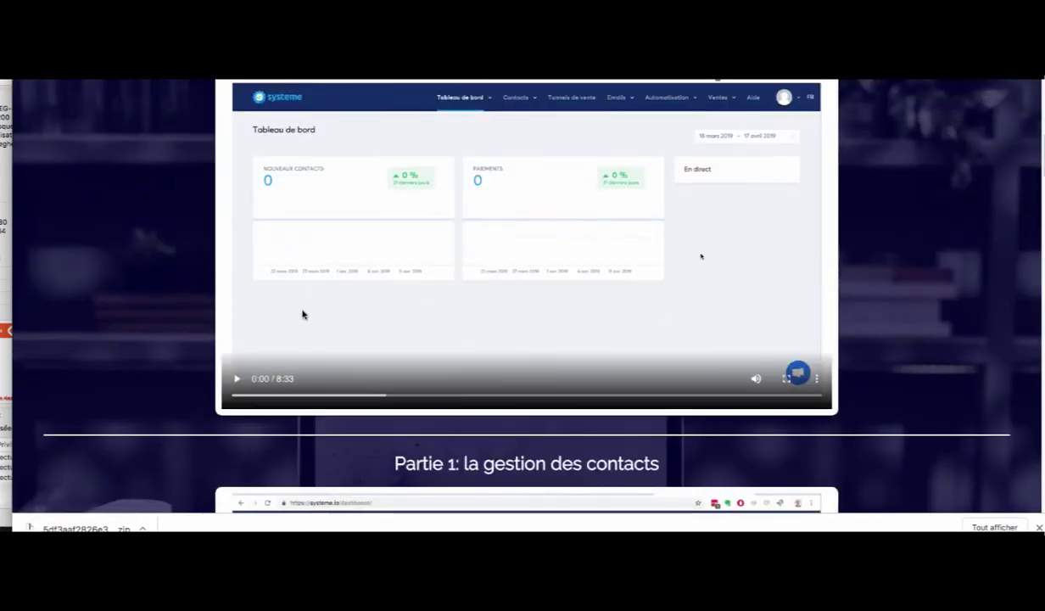
scroll(303, 303, "up", 1)
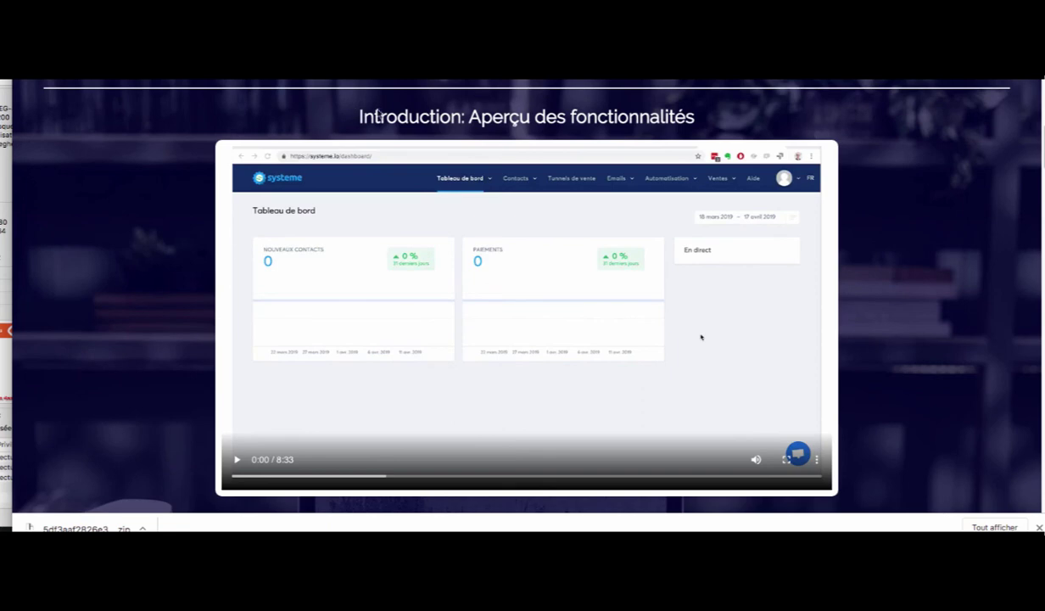
left_click_drag(617, 119, 524, 156)
left_click(143, 236)
scroll(196, 282, "down", 7)
scroll(196, 282, "up", 2)
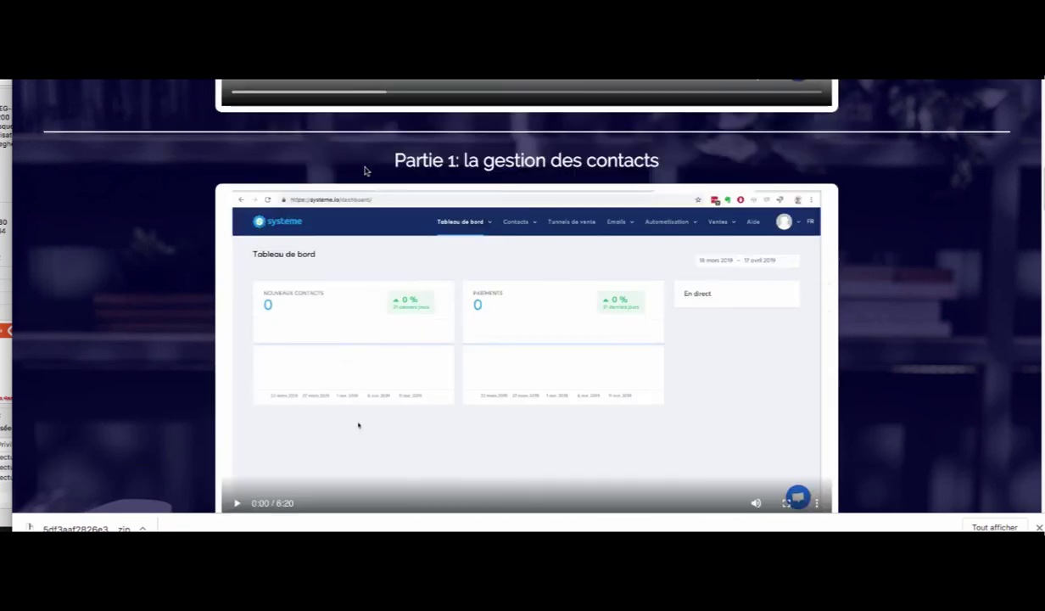
left_click_drag(514, 161, 690, 161)
scroll(339, 350, "down", 1)
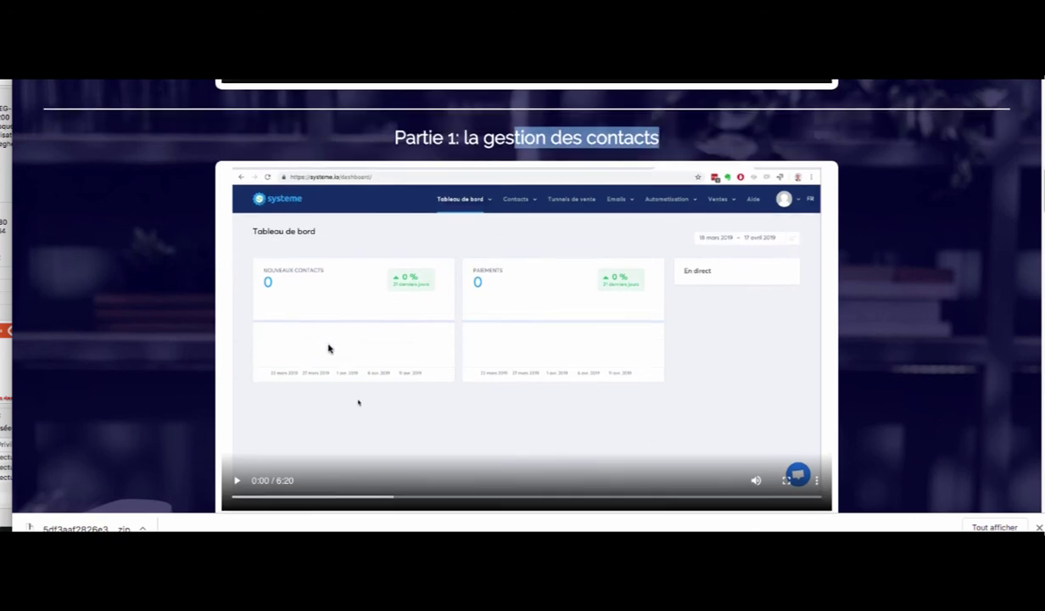
scroll(328, 425, "down", 3)
scroll(328, 401, "down", 3)
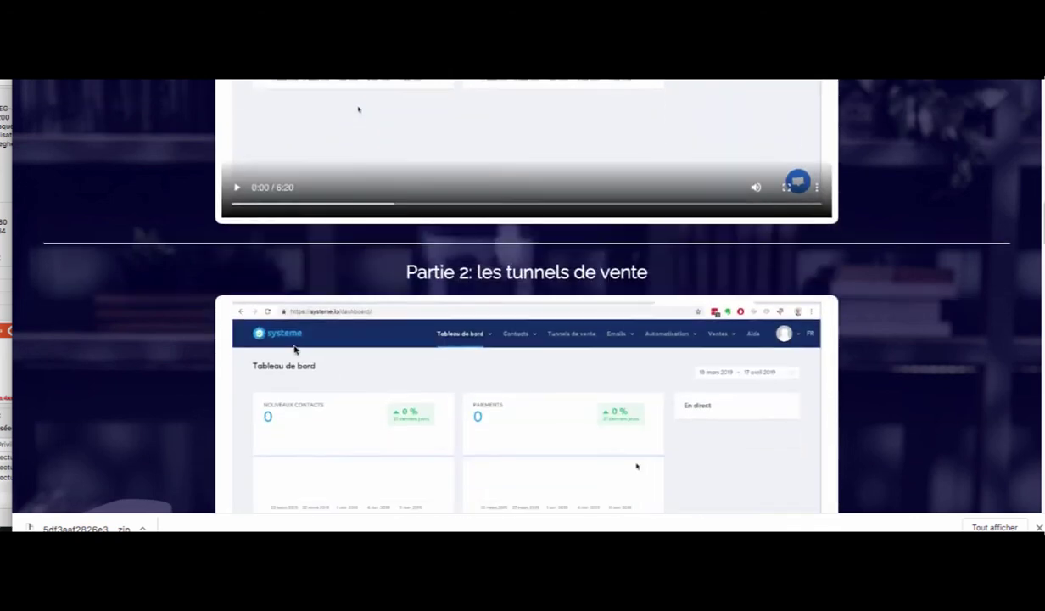
left_click_drag(478, 179, 668, 181)
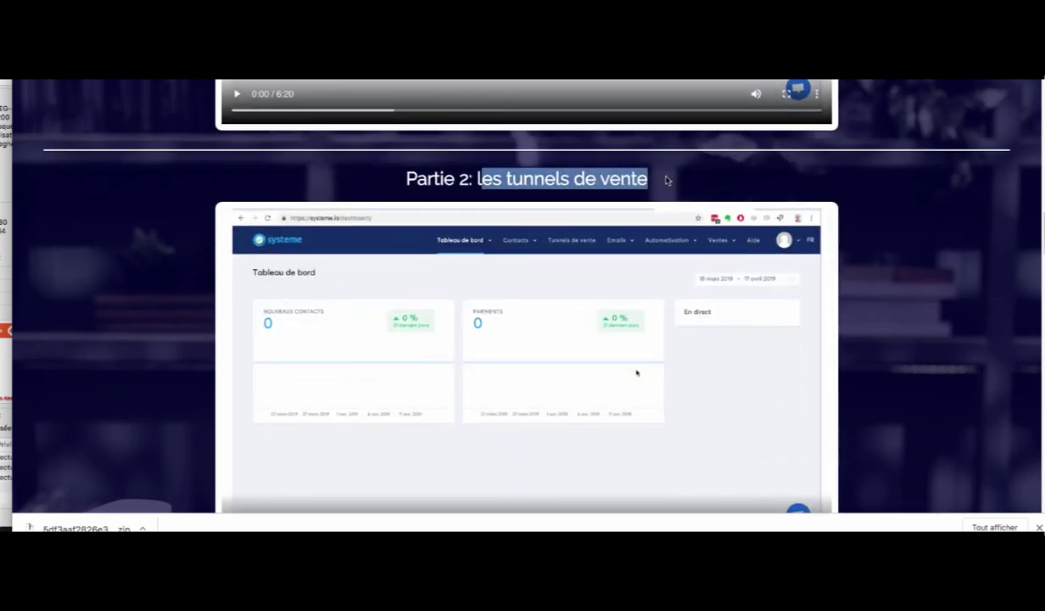
- Look through the online training's sales funnel videos, including audience generation (Partie 2.1) and sales funnels (Partie 2.2)
scroll(367, 324, "down", 3)
scroll(367, 324, "down", 3)
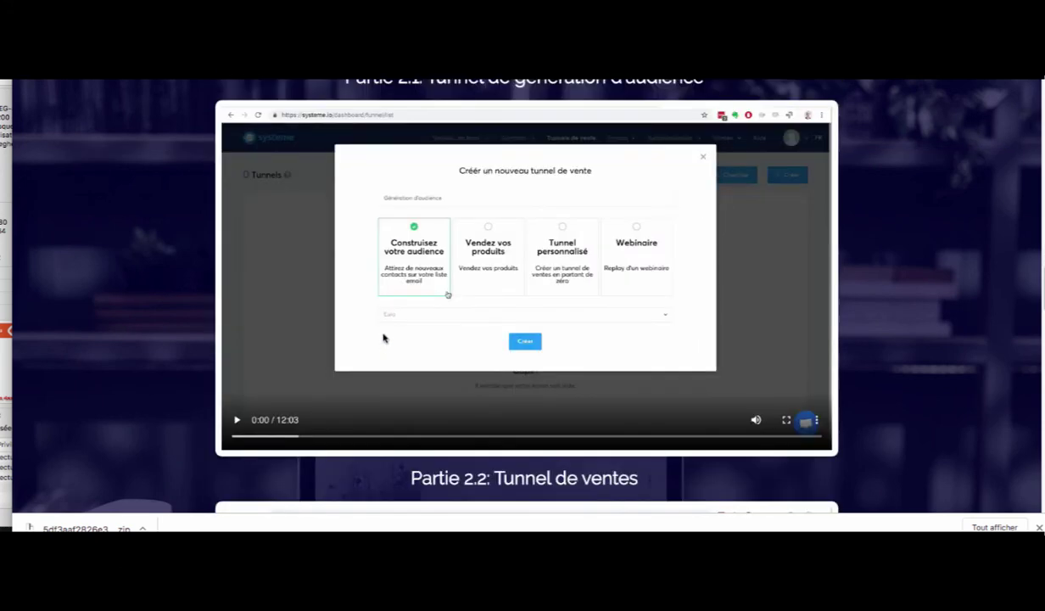
scroll(417, 192, "up", 1)
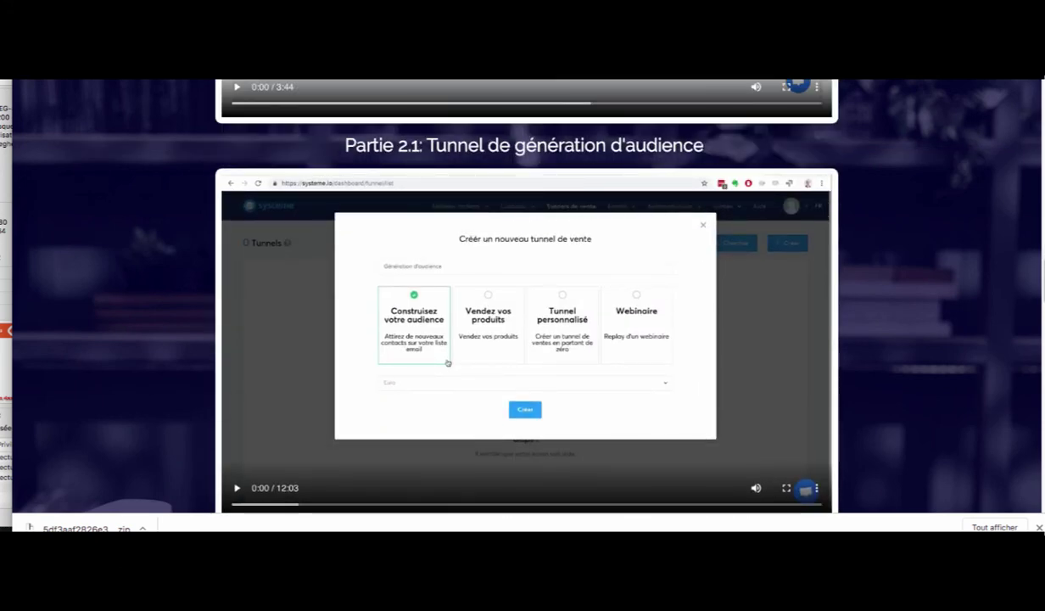
left_click_drag(704, 145, 417, 145)
scroll(653, 194, "down", 7)
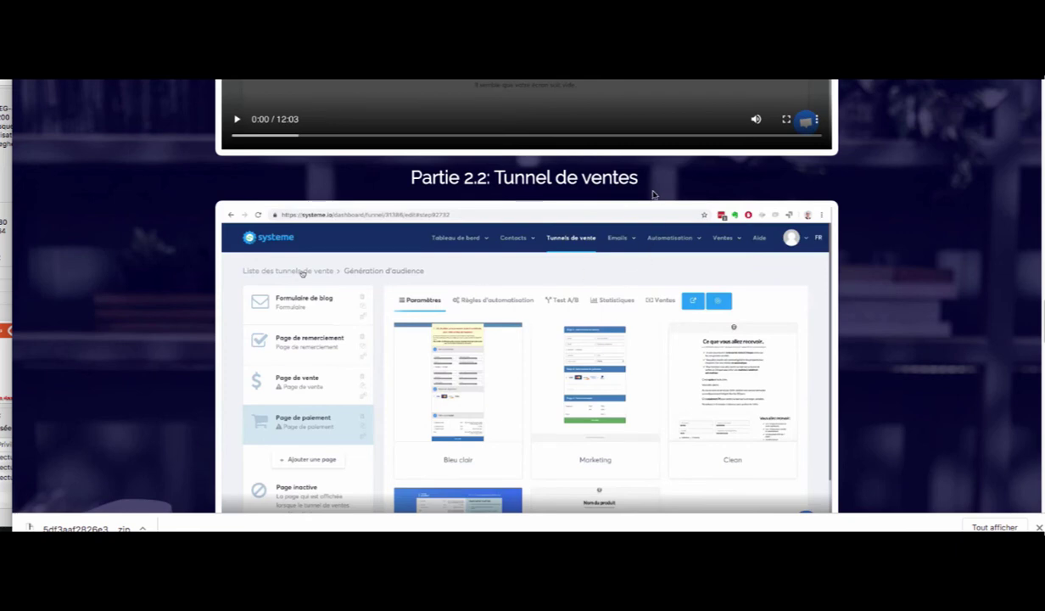
left_click_drag(653, 195, 495, 180)
scroll(544, 322, "down", 5)
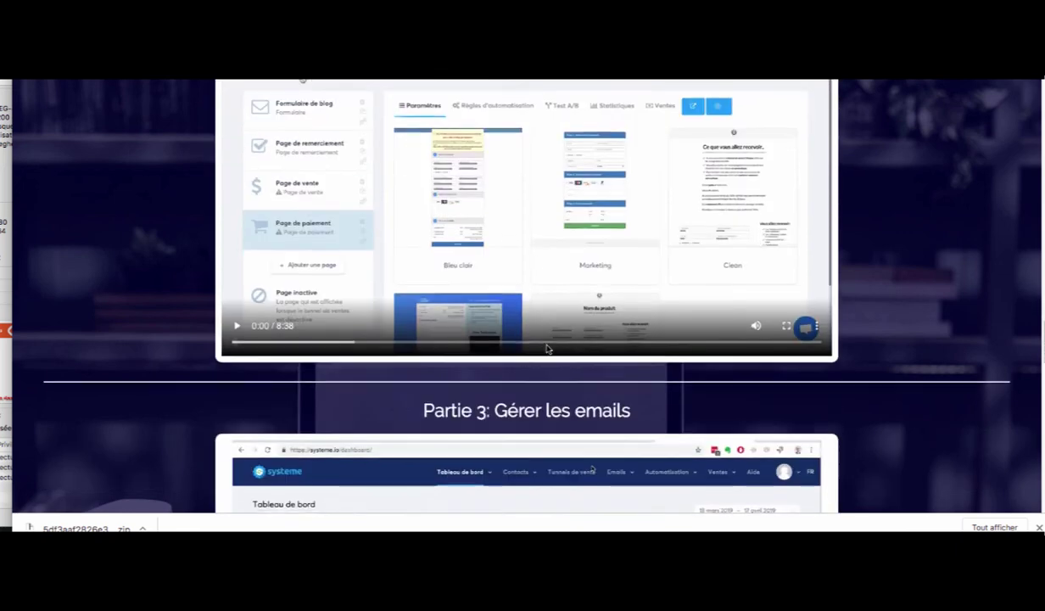
- Look through the training's email, automation and member site sections, and return to the beginning of the page
scroll(548, 348, "down", 1)
left_click_drag(632, 359, 413, 357)
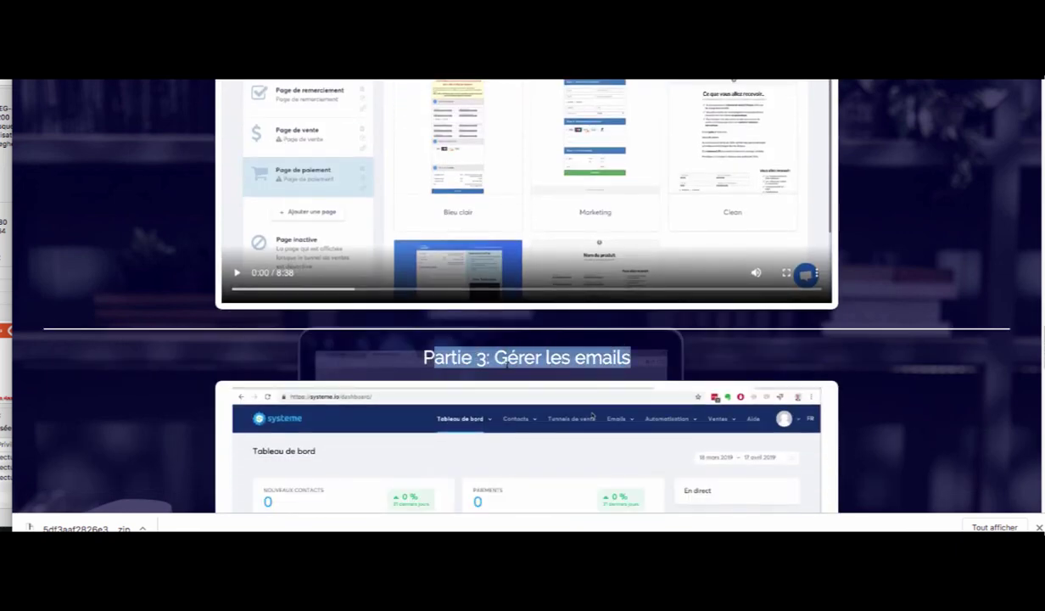
scroll(508, 367, "down", 1)
left_click_drag(626, 292, 413, 292)
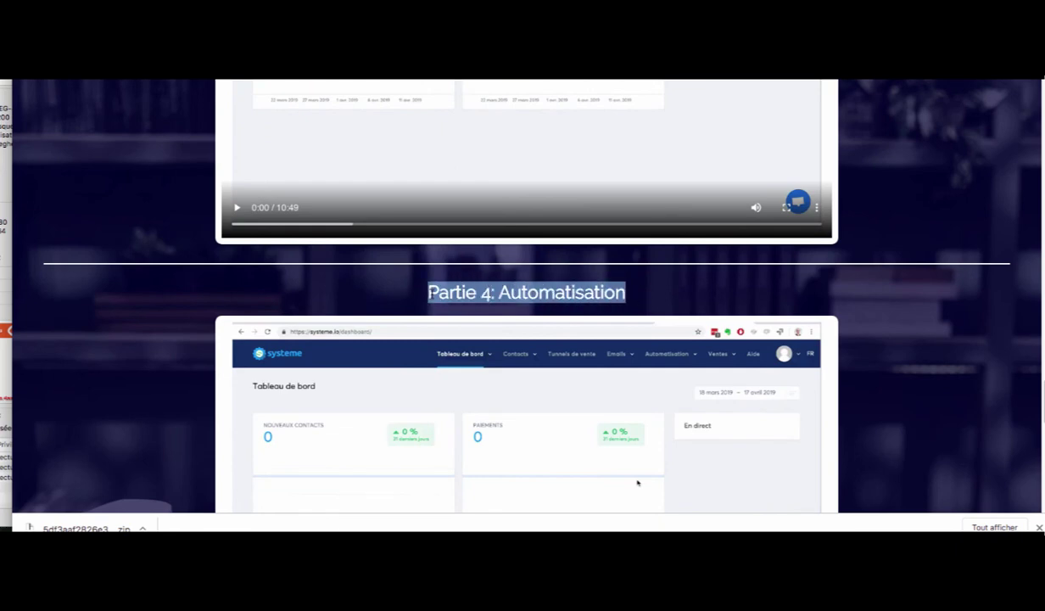
scroll(526, 340, "down", 5)
left_click_drag(625, 326, 439, 326)
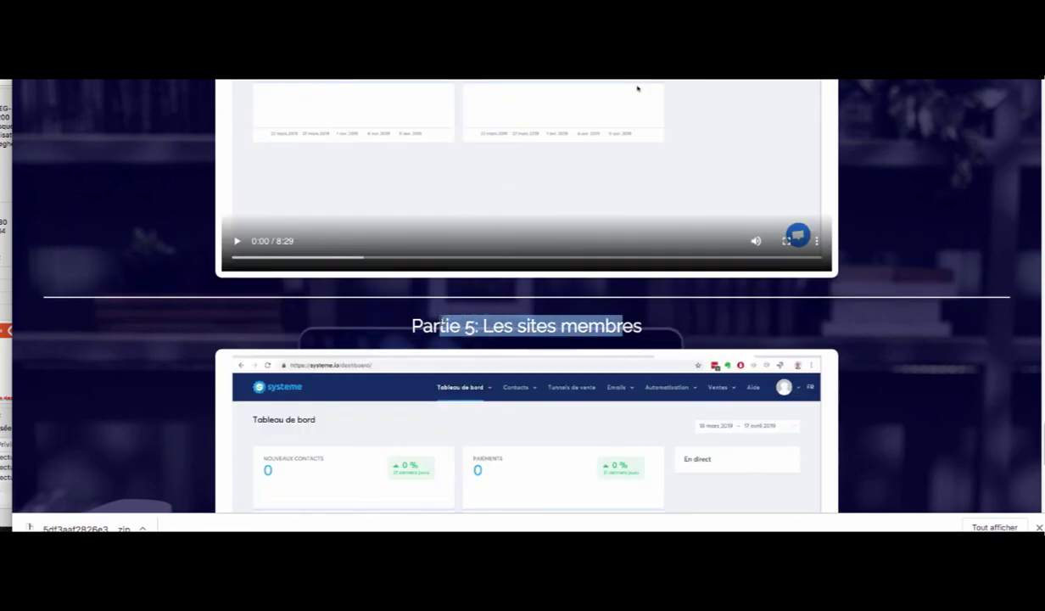
scroll(450, 345, "down", 5)
scroll(450, 345, "up", 4)
scroll(360, 229, "up", 15)
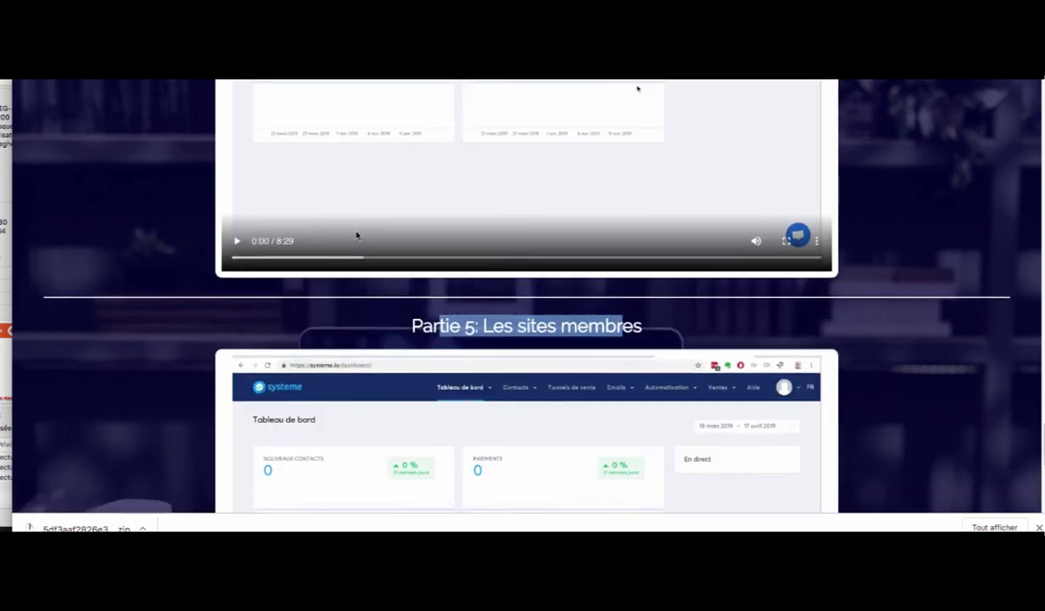
scroll(386, 221, "up", 15)
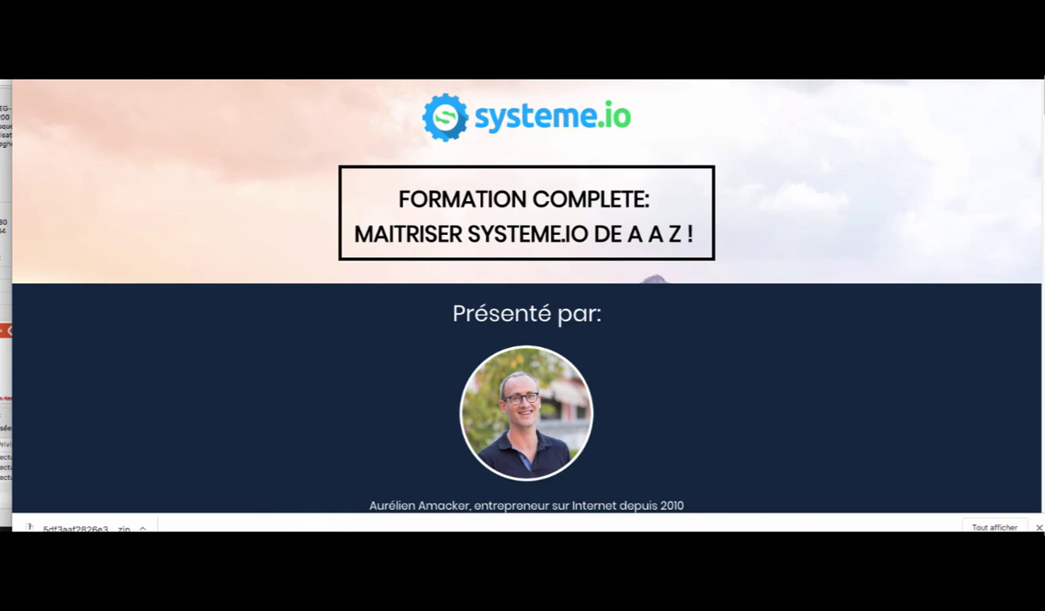
- Open "Pages d'aide" from the help page and browse the frequently read articles and the help categories, including Paiements
left_click(381, 68)
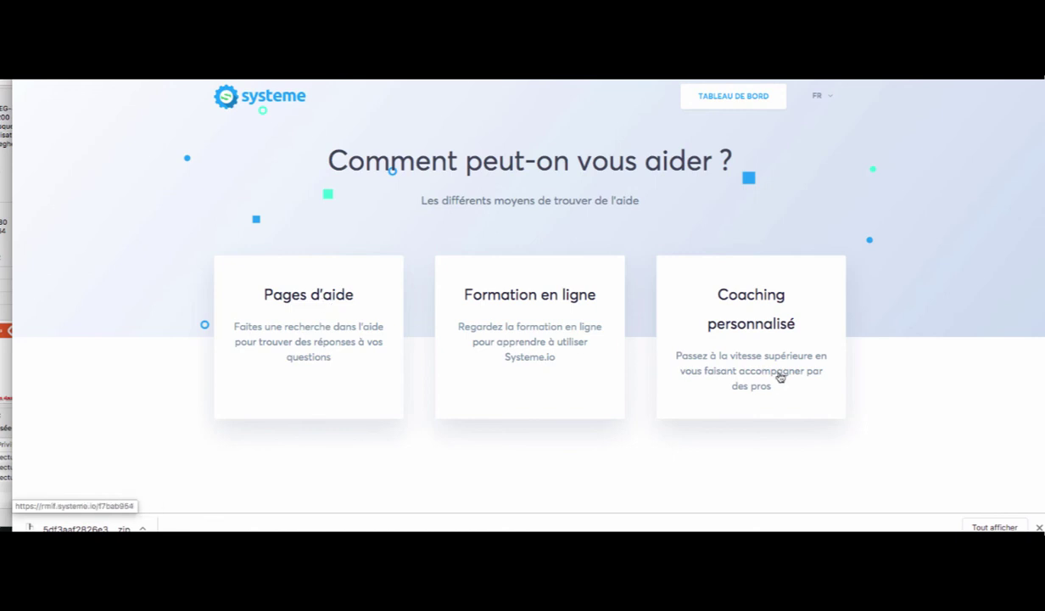
left_click(303, 294)
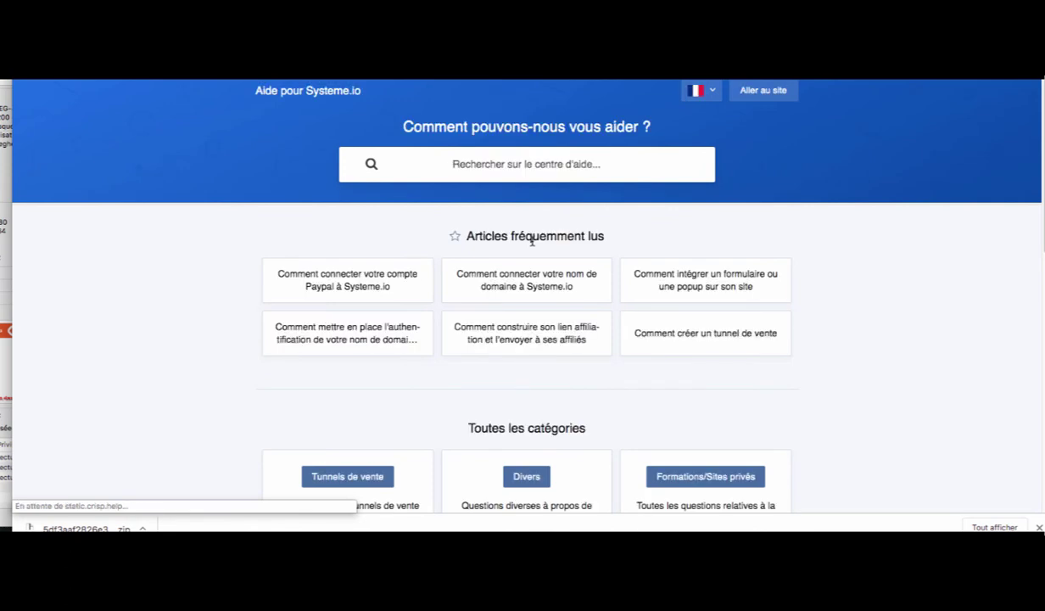
scroll(539, 301, "down", 1)
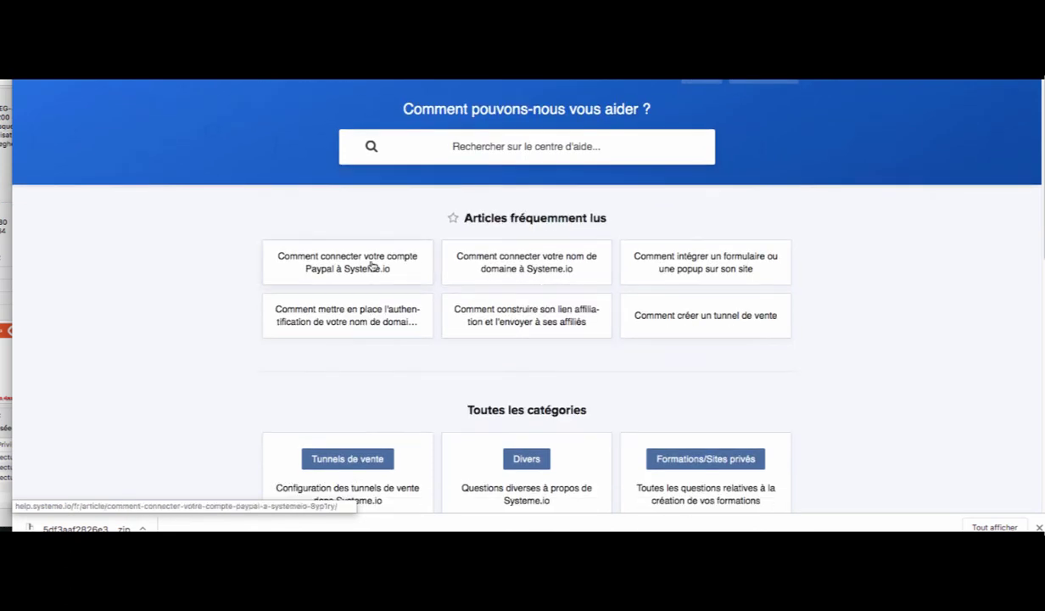
scroll(343, 283, "down", 1)
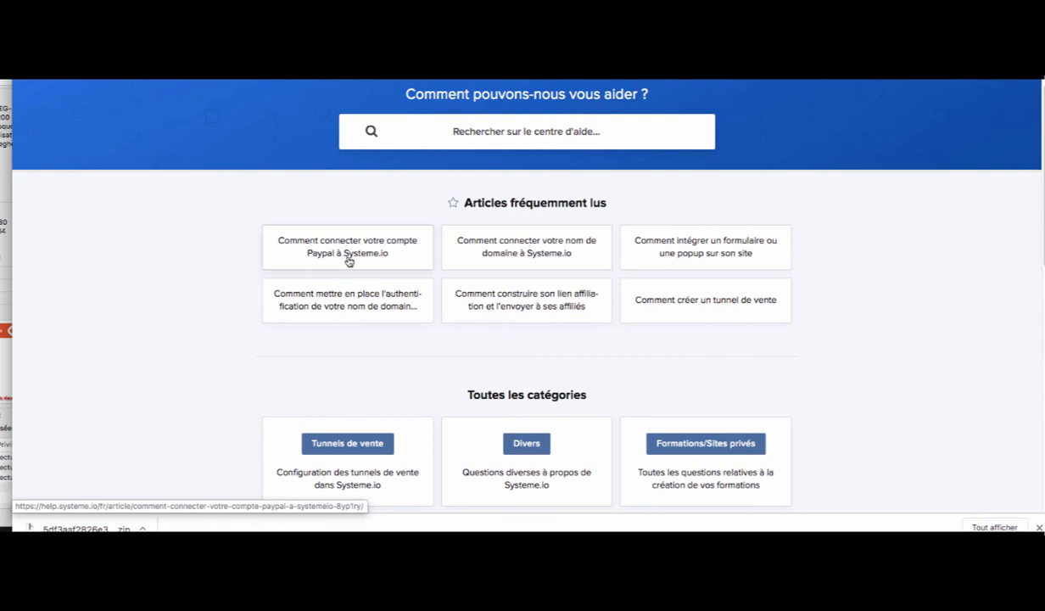
scroll(348, 266, "down", 3)
scroll(387, 295, "down", 5)
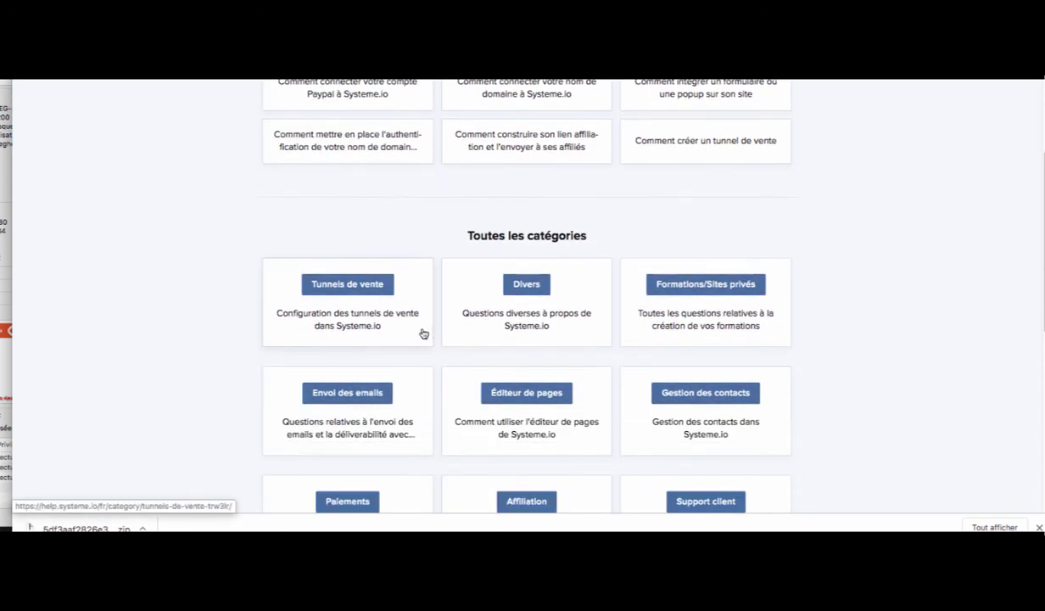
scroll(452, 348, "down", 1)
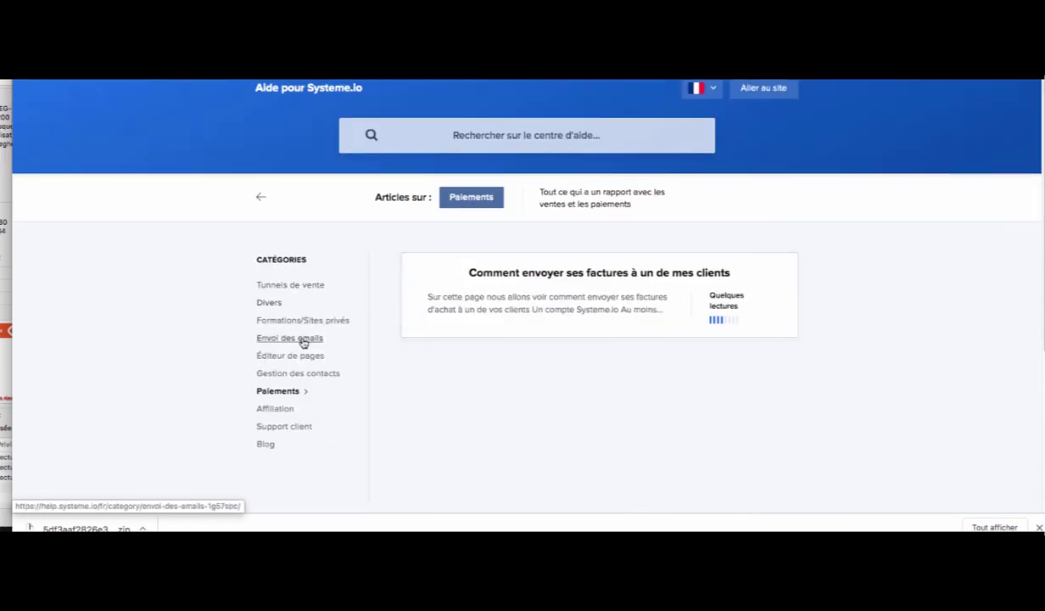
- Open the Affiliation help category and look through its articles
left_click(280, 409)
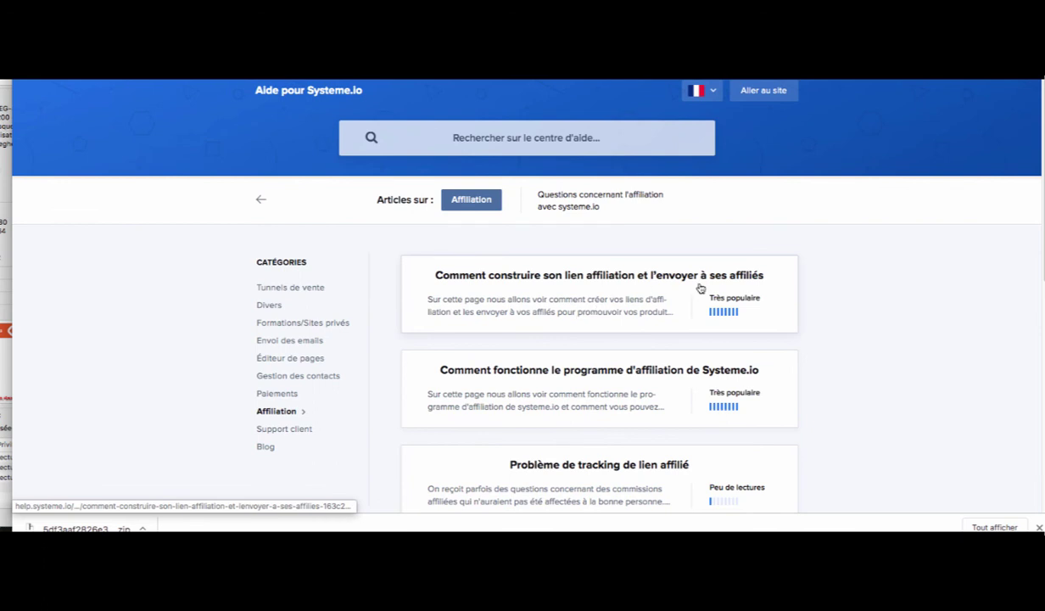
scroll(658, 312, "down", 3)
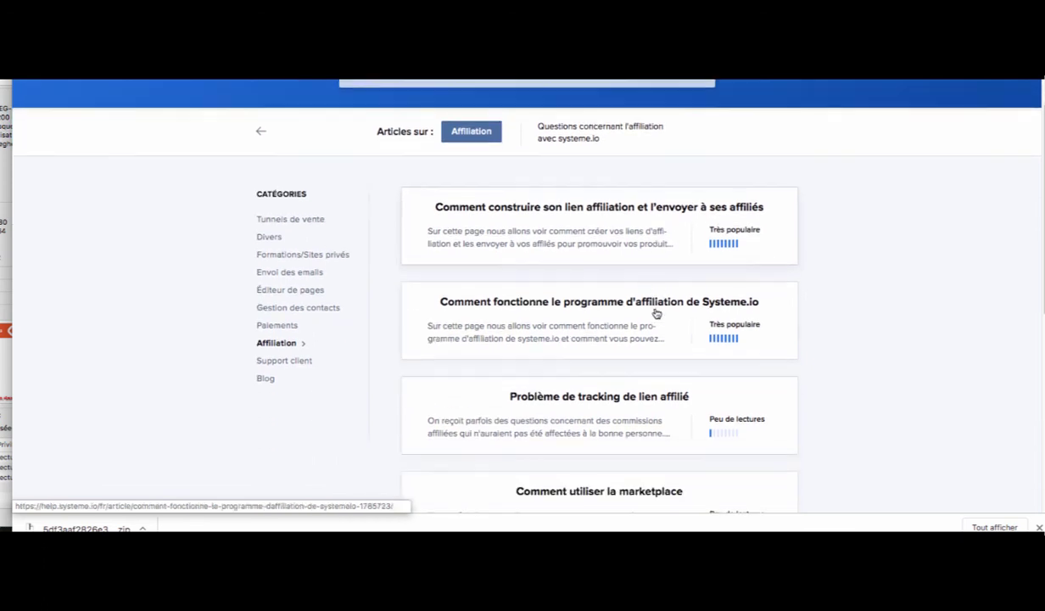
scroll(647, 376, "down", 3)
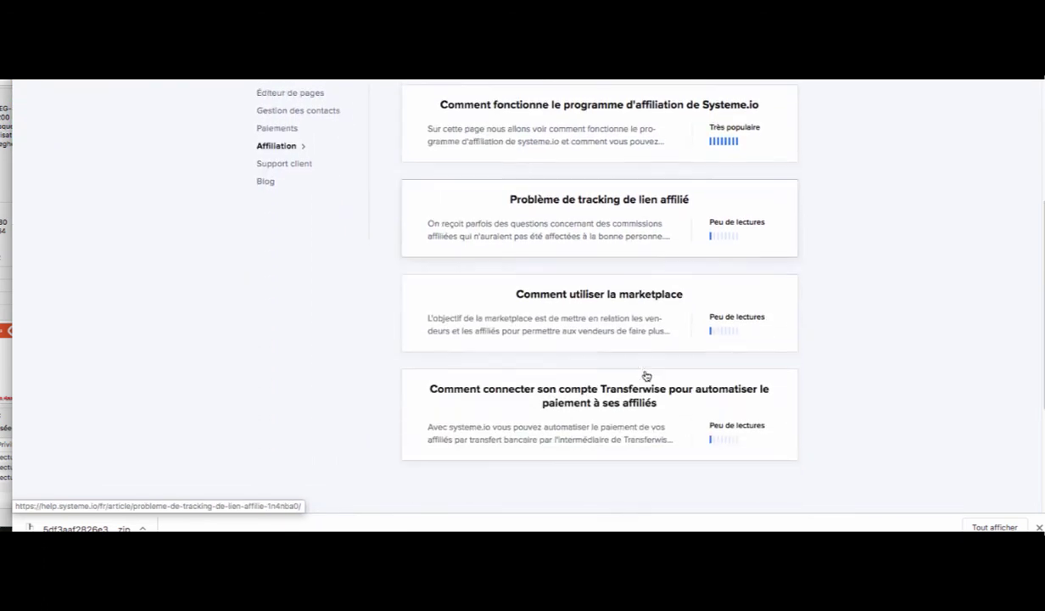
scroll(647, 379, "up", 5)
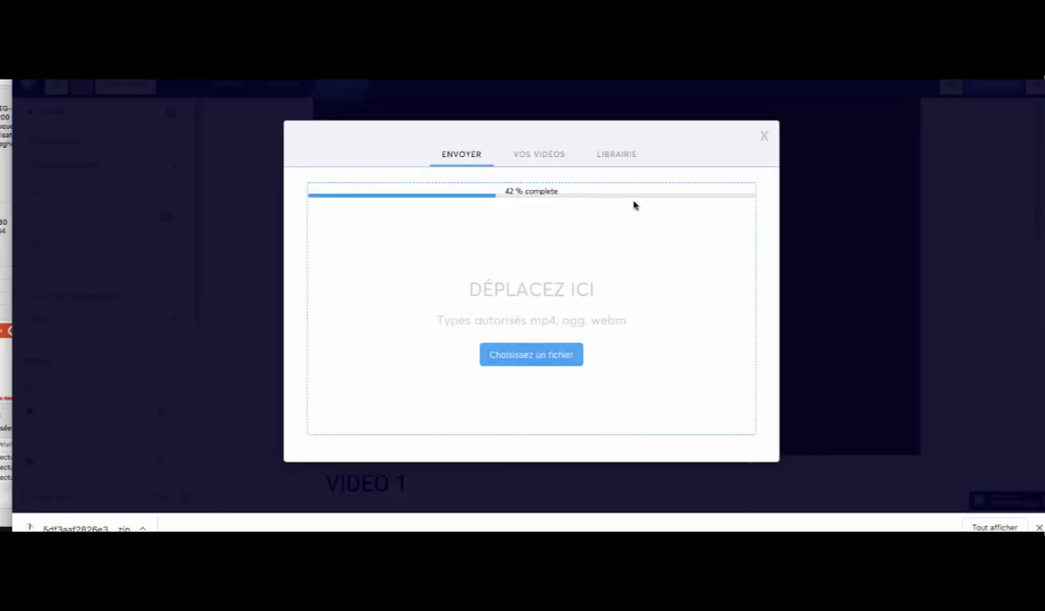
- Cancel the pending video upload on the VIDEO 1 page and exit the page editor without saving
left_click(764, 136)
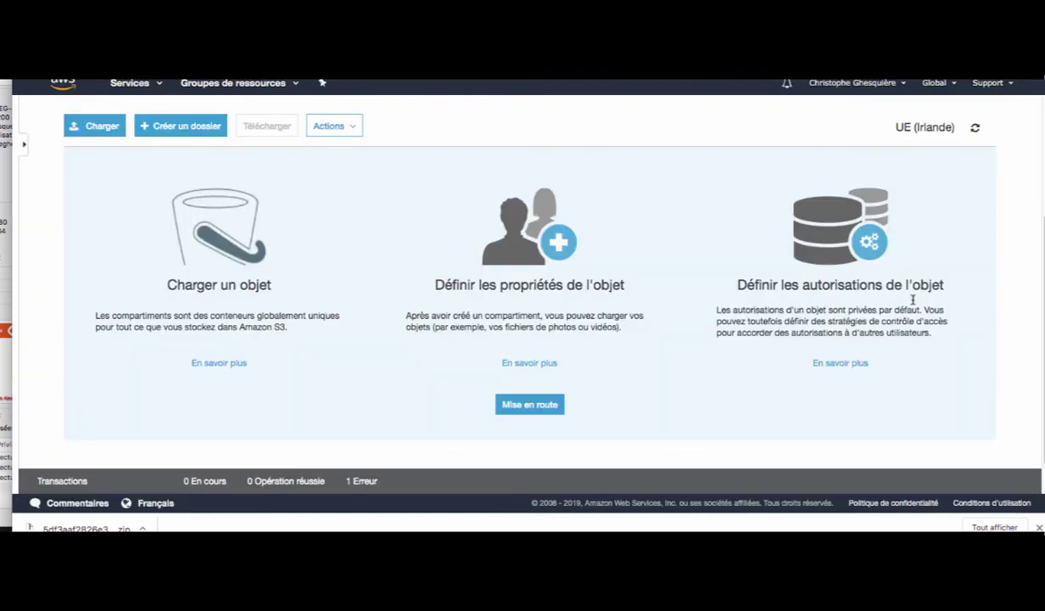
left_click(1039, 528)
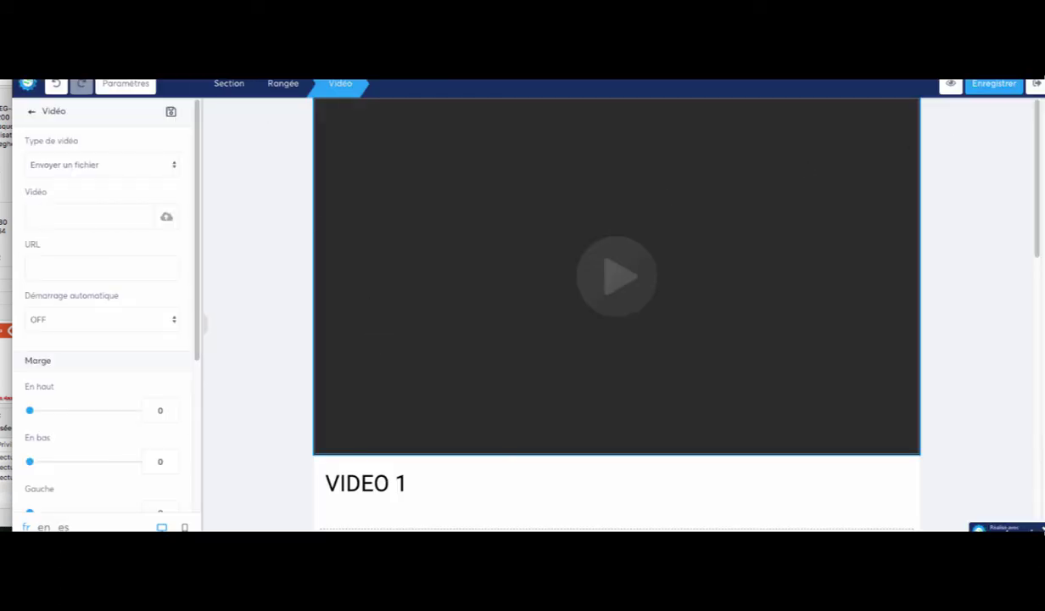
left_click(1036, 86)
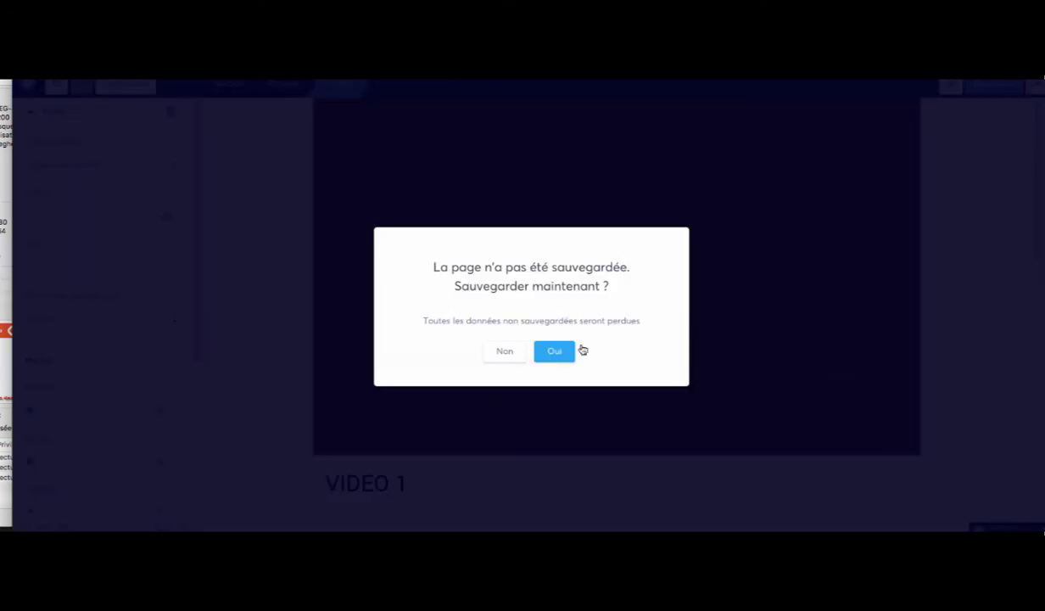
left_click(505, 351)
- Expand Module 1 in the course outline to review its contents, and collapse it again
left_click(615, 190)
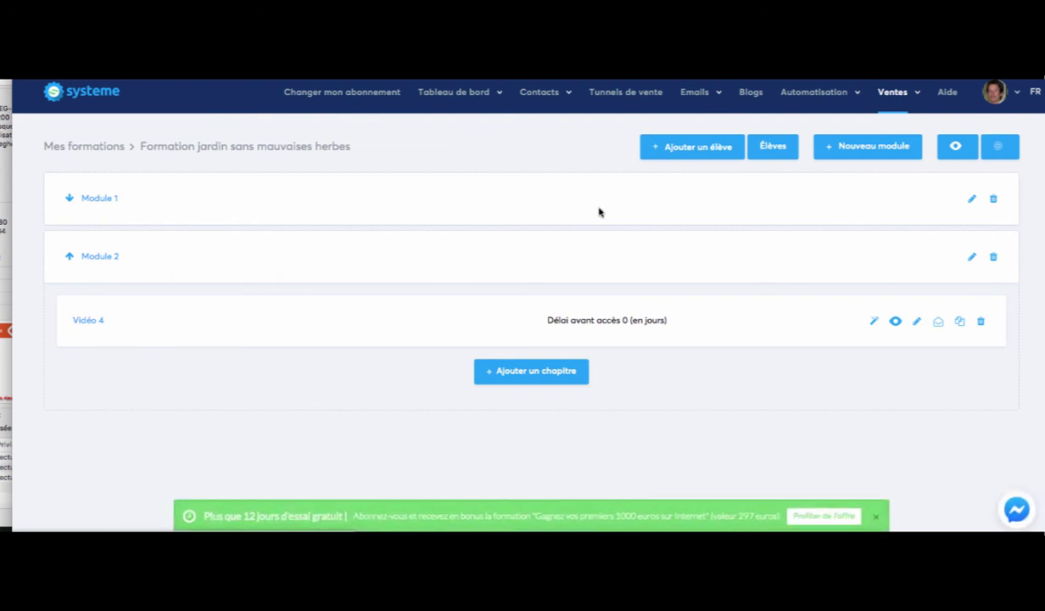
left_click(70, 198)
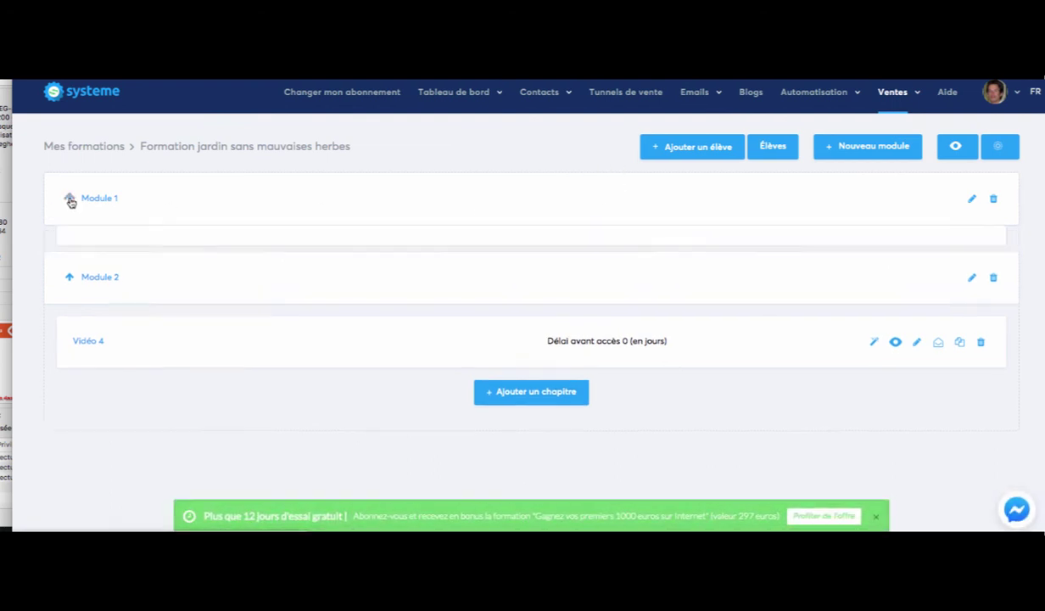
left_click(71, 198)
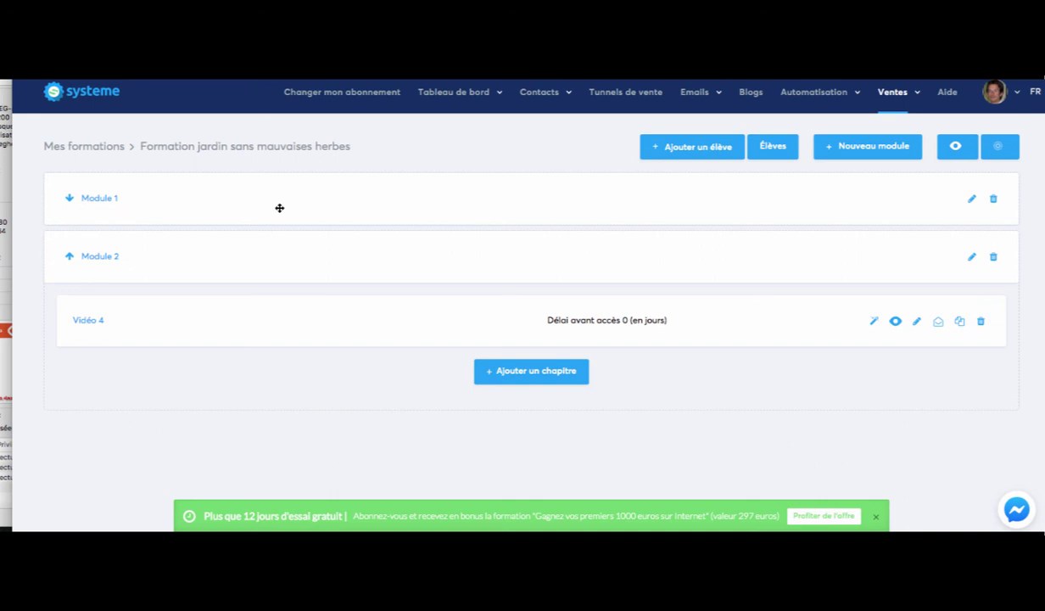
- Open the subscription plans and examine the monthly prices of Startup, Webinar and Entreprise and the Entreprise contact limit
left_click(374, 93)
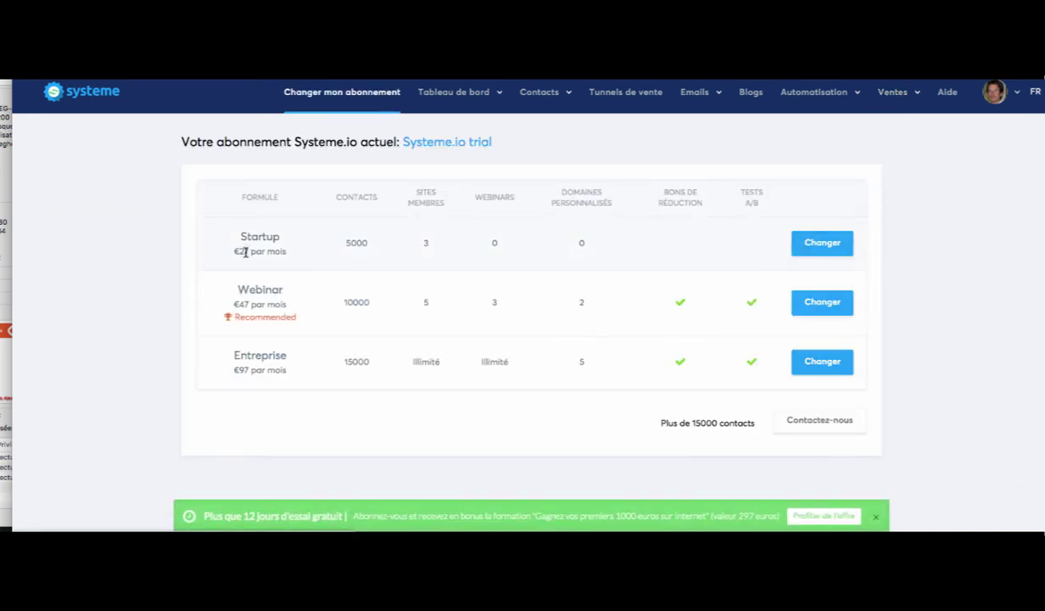
left_click_drag(237, 251, 289, 254)
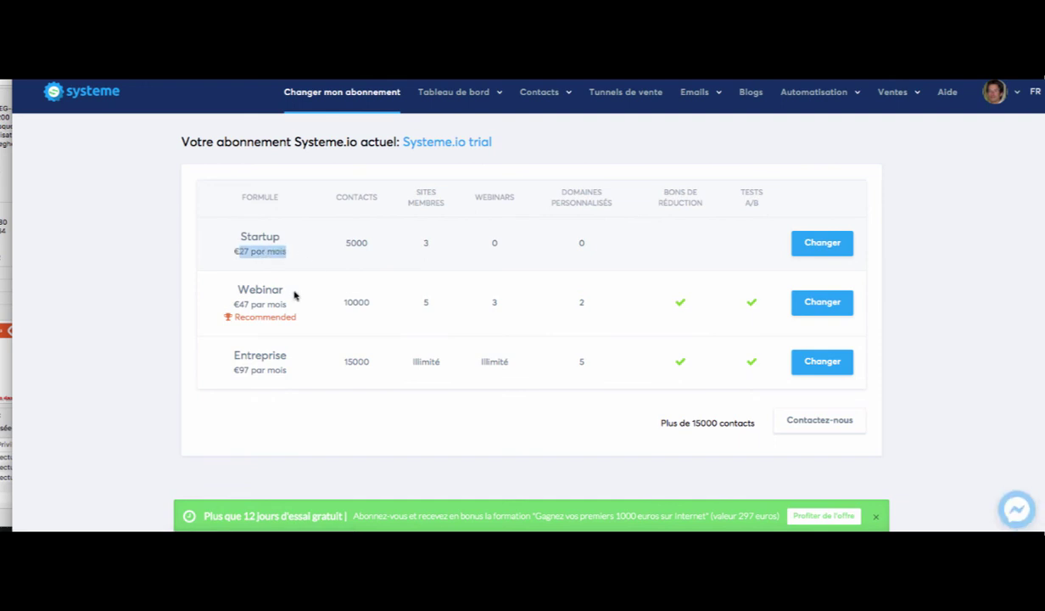
left_click_drag(287, 304, 237, 304)
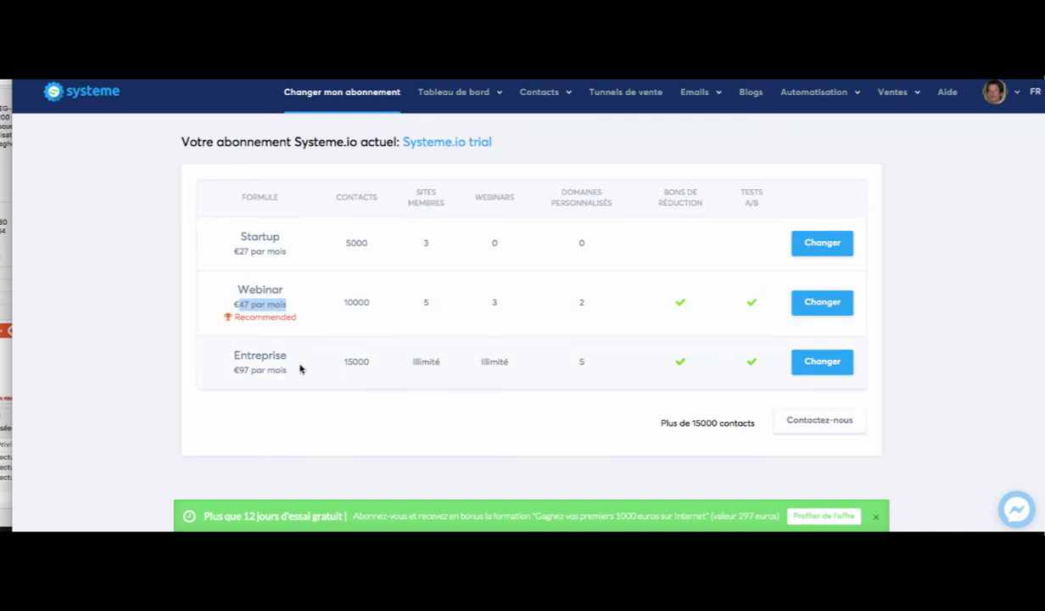
left_click_drag(289, 369, 239, 370)
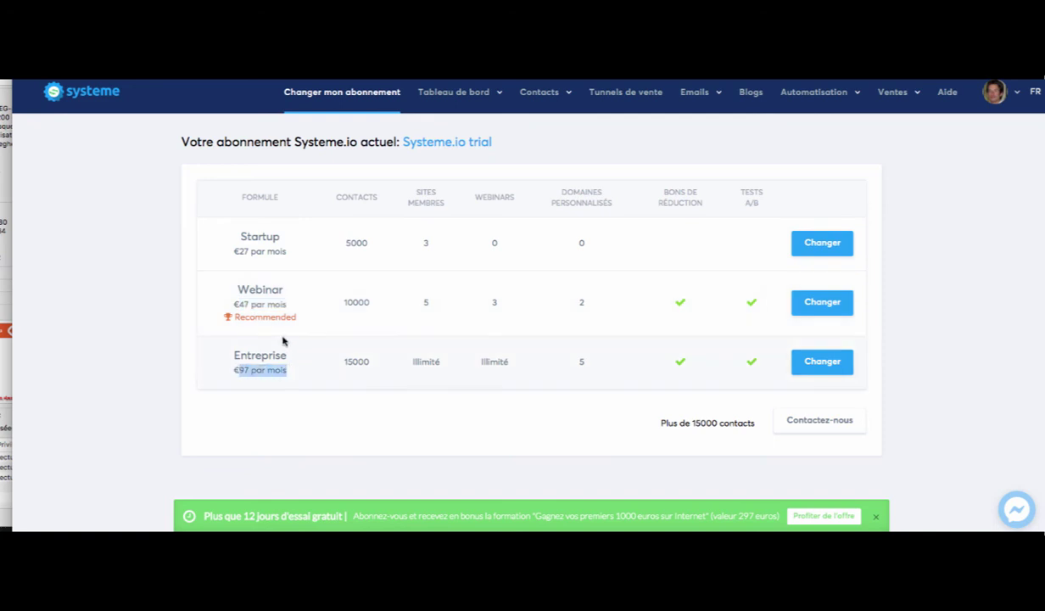
left_click_drag(343, 360, 377, 364)
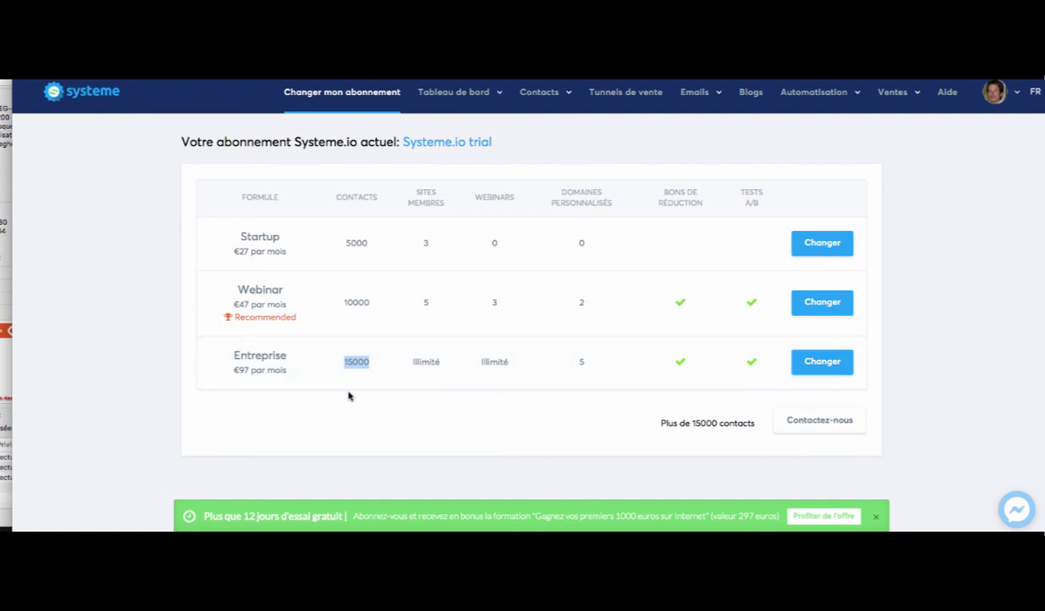